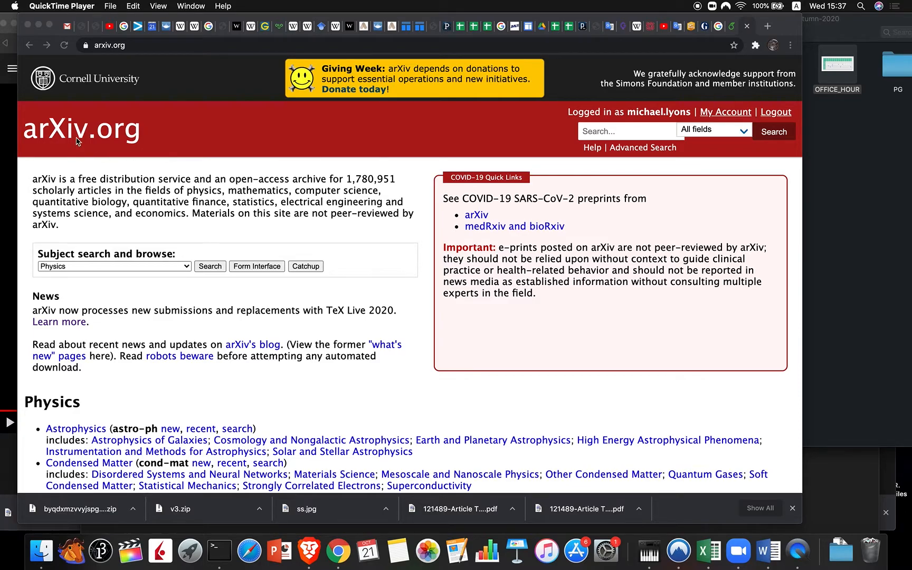
Step: Bring the Chrome window with the signed-in arXiv.org home page to the front
left_click(719, 113)
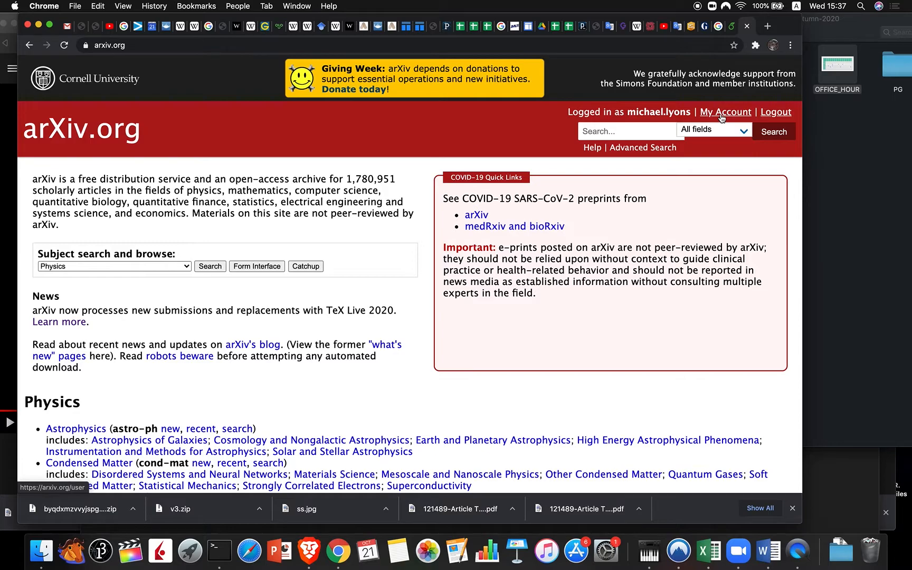
Step: Go to My Account to see the Article Submissions table and owned articles
left_click(722, 117)
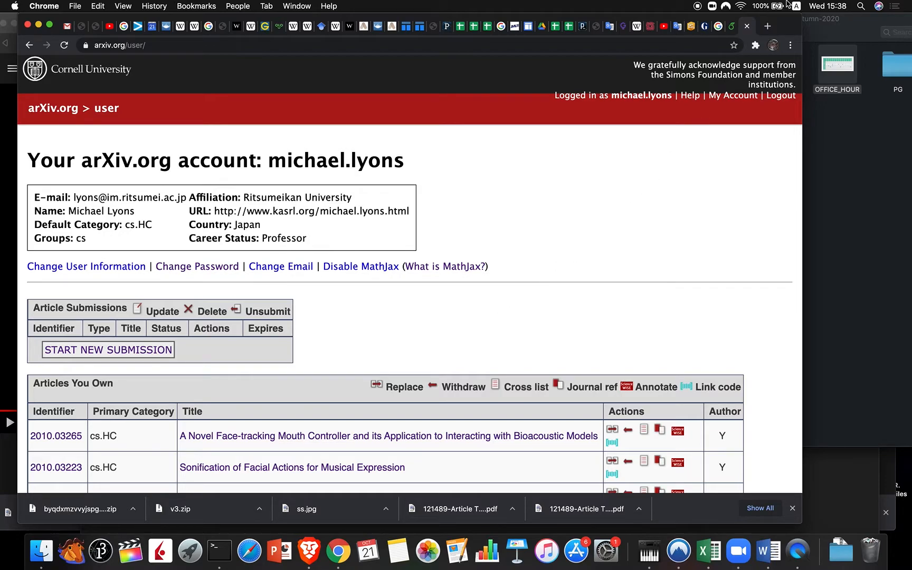
Step: Switch to the 'Trends at NIME' Overleaf project and scroll its PDF down and back to the title
left_click(731, 30)
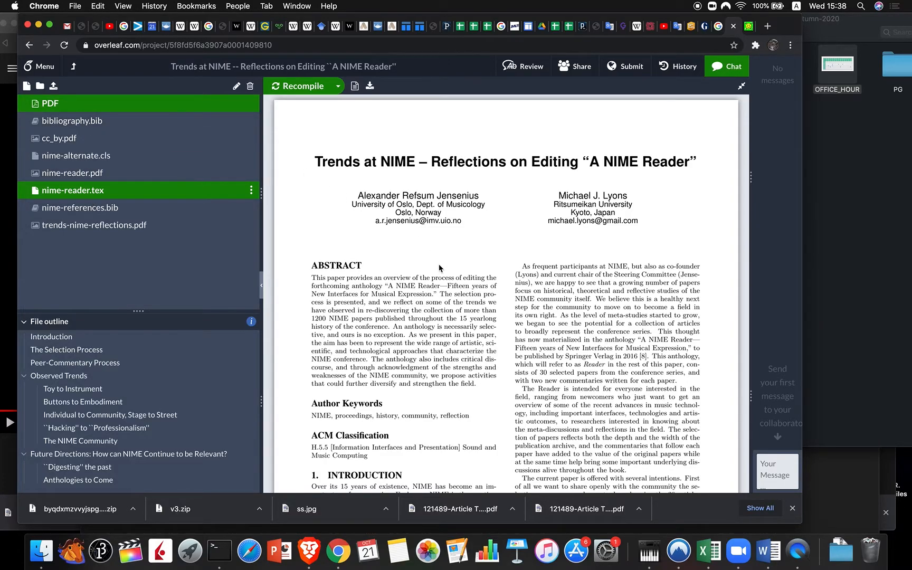
scroll(439, 268, "down", 7)
scroll(439, 268, "down", 15)
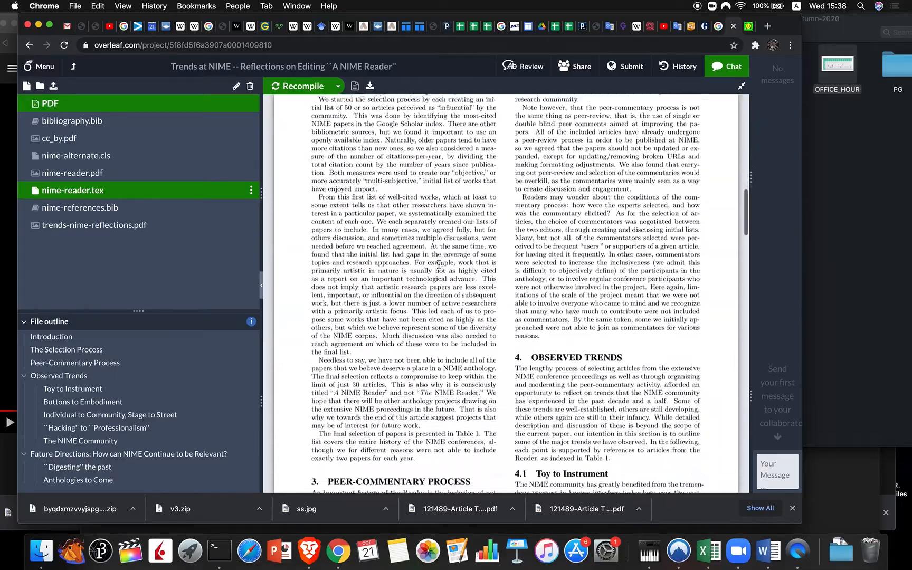
scroll(439, 268, "down", 10)
scroll(439, 268, "up", 15)
scroll(439, 268, "up", 20)
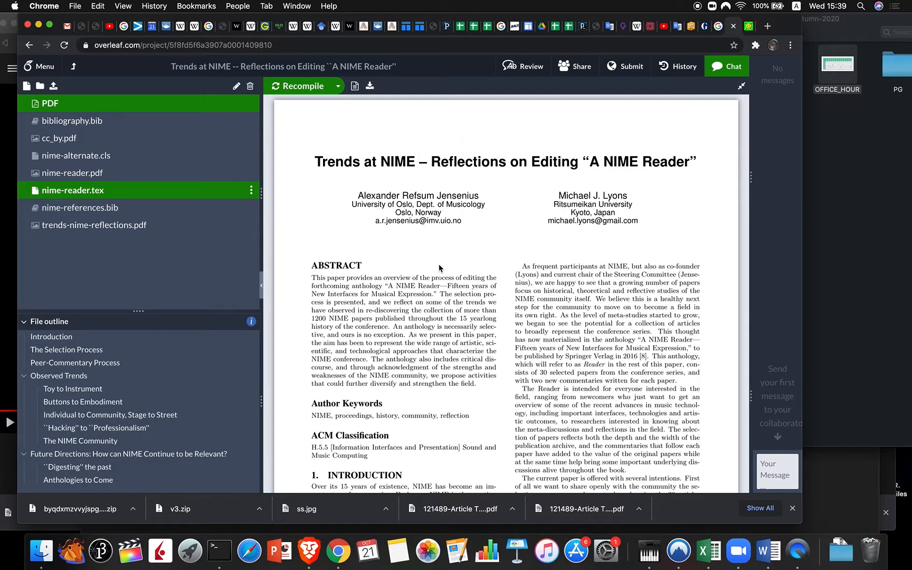
Step: Choose 'Submit your paper to the arXiv' under Online Repositories and request the project ZIP
left_click(624, 70)
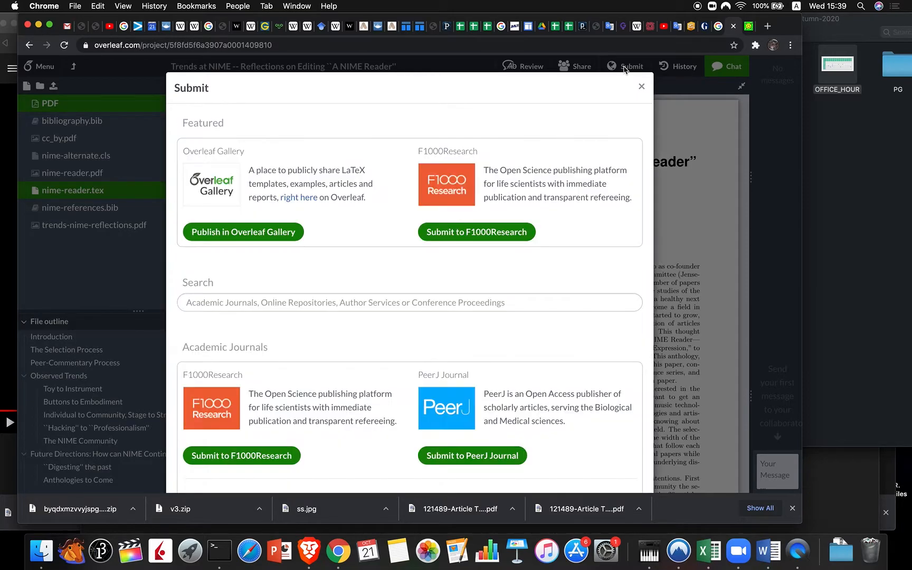
scroll(553, 299, "down", 12)
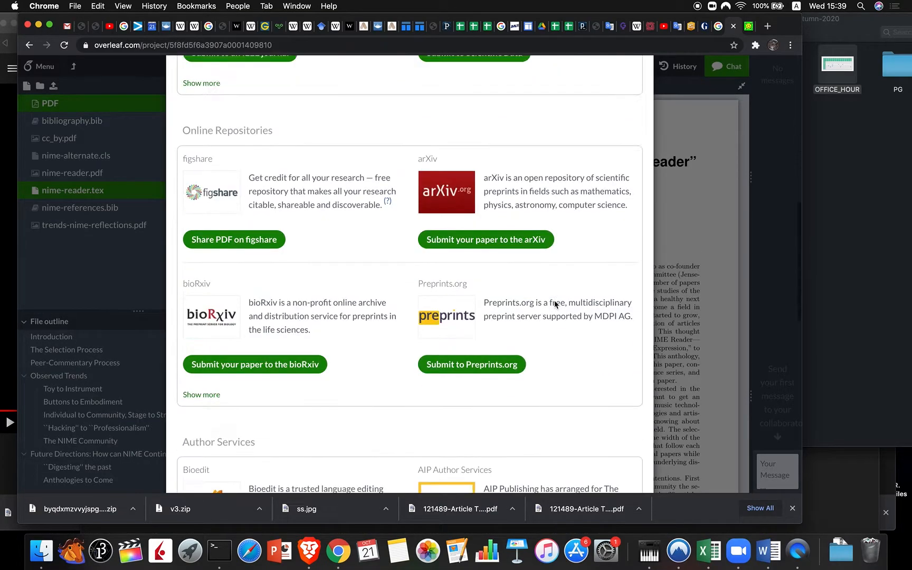
scroll(554, 304, "up", 5)
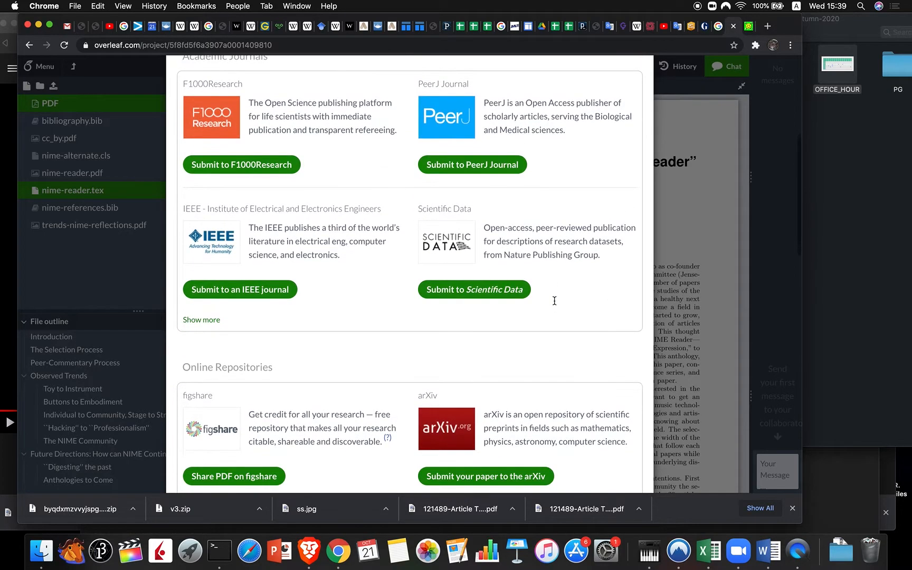
scroll(554, 305, "down", 2)
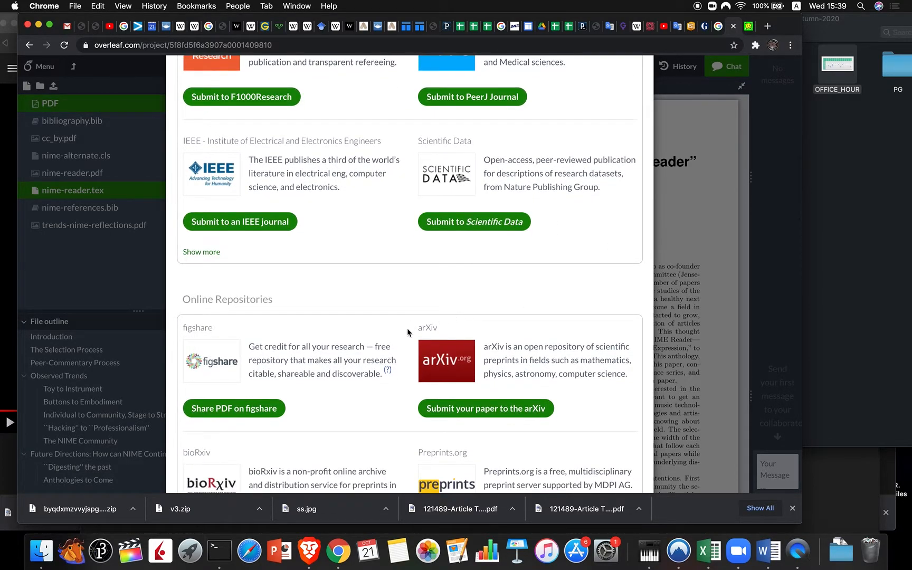
left_click(488, 411)
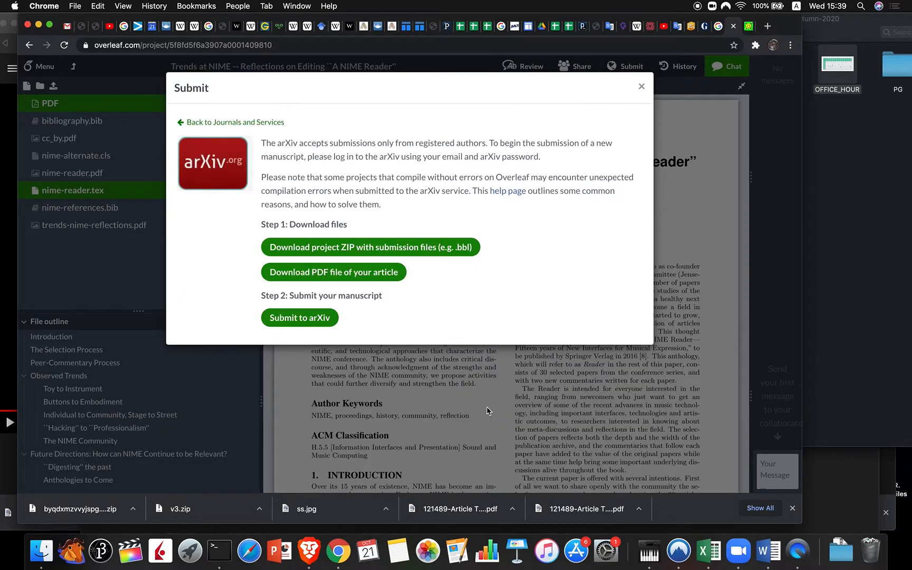
left_click(404, 248)
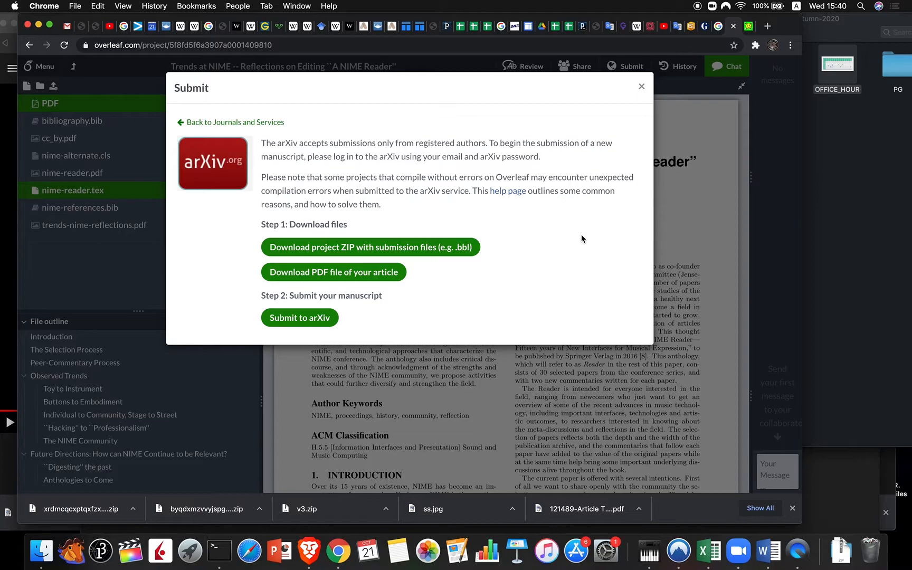
Step: Once the ZIP has downloaded, launch the arXiv submission with 'Submit to arXiv'
left_click(300, 318)
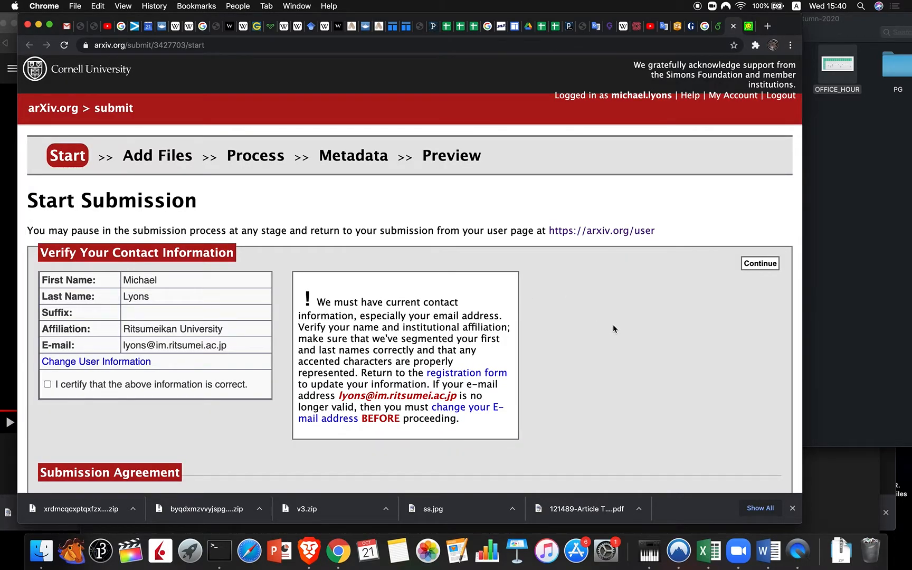
Step: Review the contact details and tick 'I certify that the above information is correct'
scroll(613, 325, "down", 3)
scroll(613, 325, "down", 1)
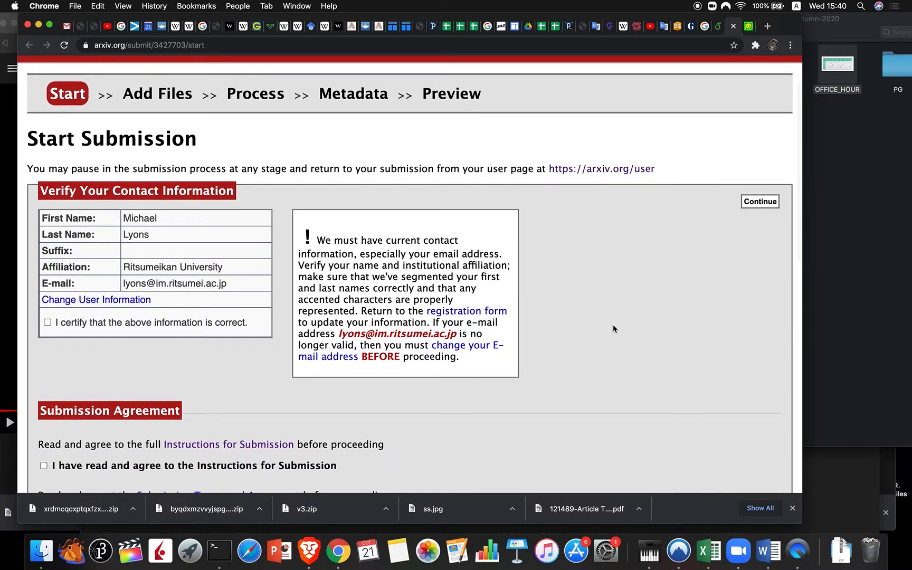
scroll(613, 328, "down", 2)
scroll(612, 328, "down", 2)
scroll(614, 327, "down", 1)
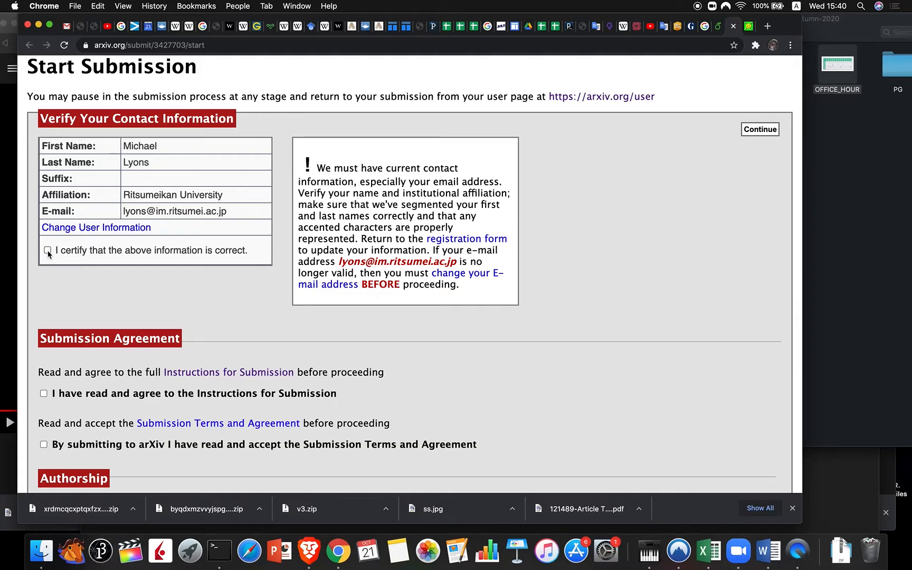
scroll(745, 198, "up", 5)
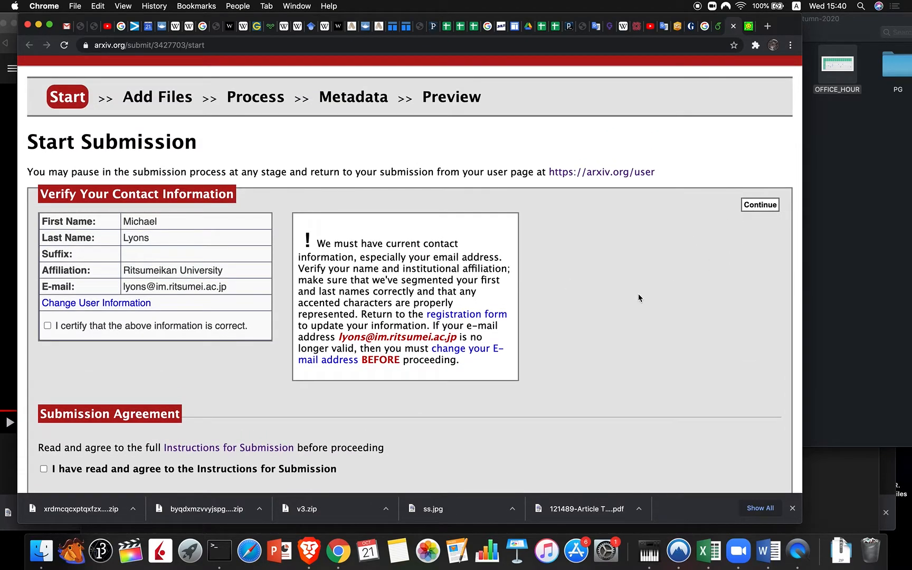
scroll(638, 293, "down", 3)
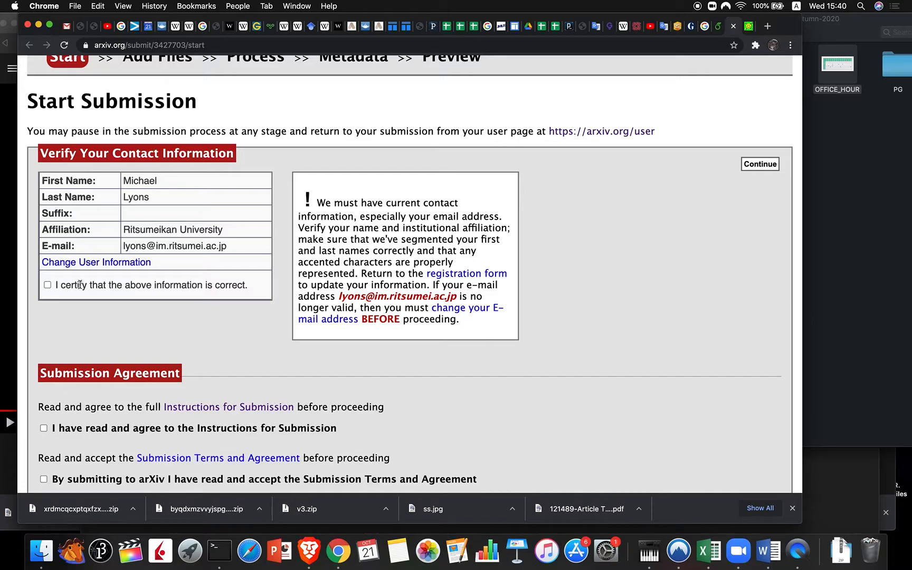
left_click(48, 285)
scroll(213, 261, "down", 5)
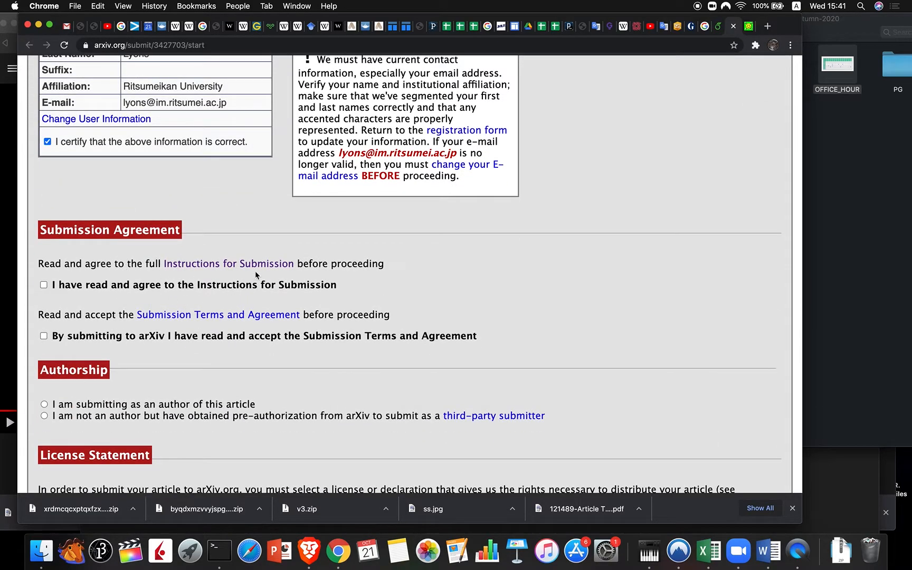
Step: Tick 'I have read and agree' and accept the Submission Terms and Agreement, returning to the form
left_click(43, 284)
scroll(86, 294, "down", 3)
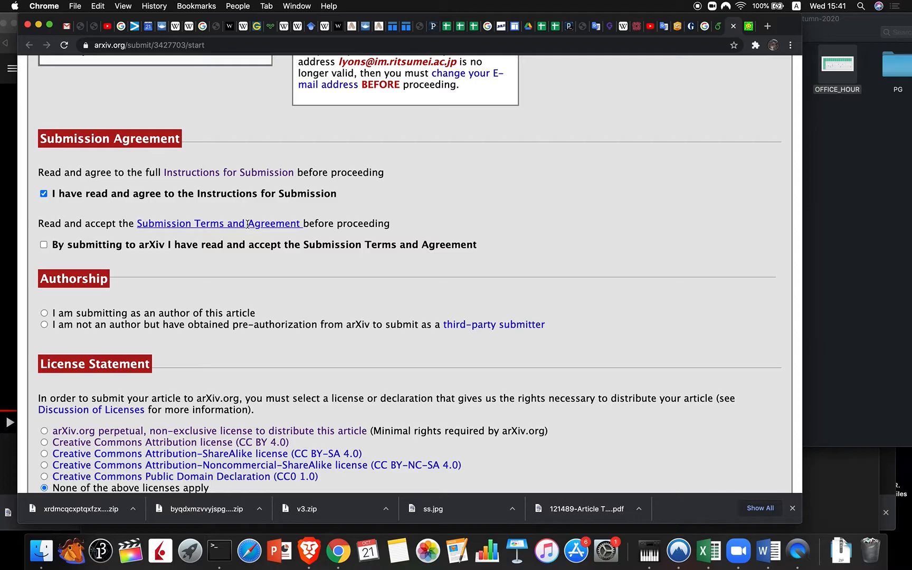
left_click(221, 225)
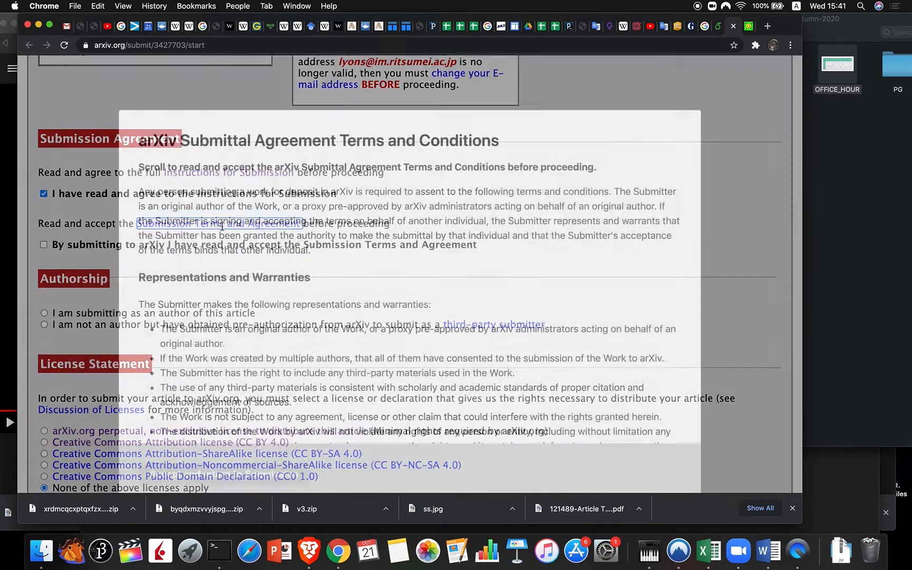
scroll(372, 245, "down", 15)
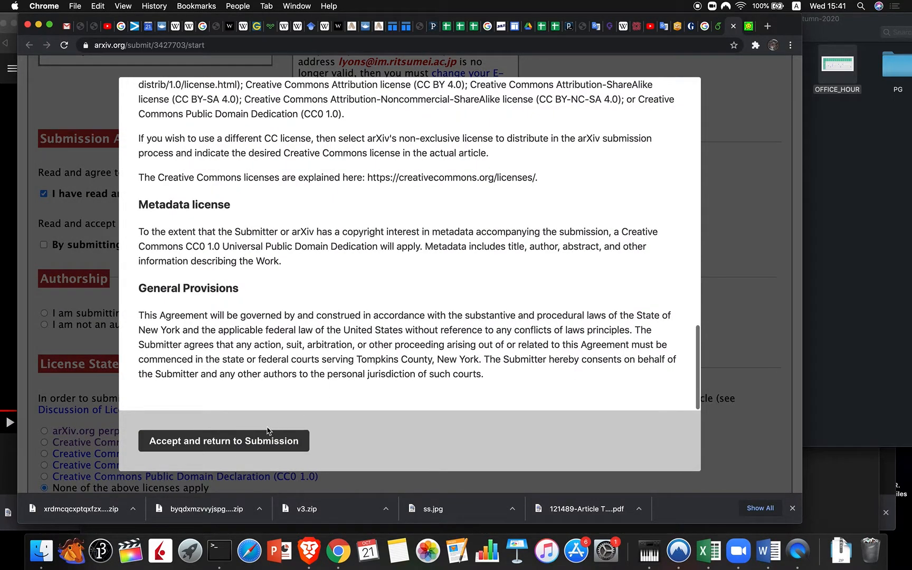
left_click(240, 440)
left_click(148, 488)
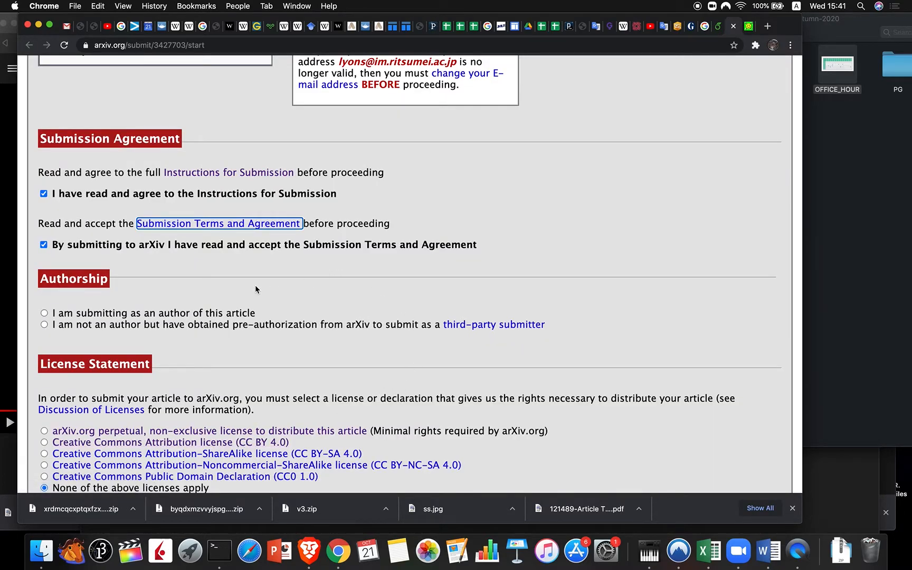
scroll(256, 289, "down", 3)
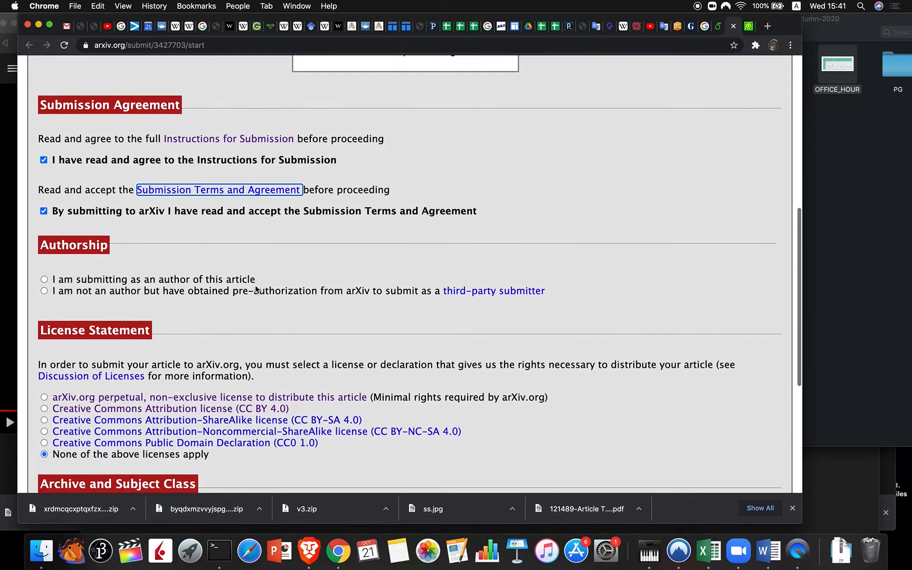
scroll(255, 289, "down", 2)
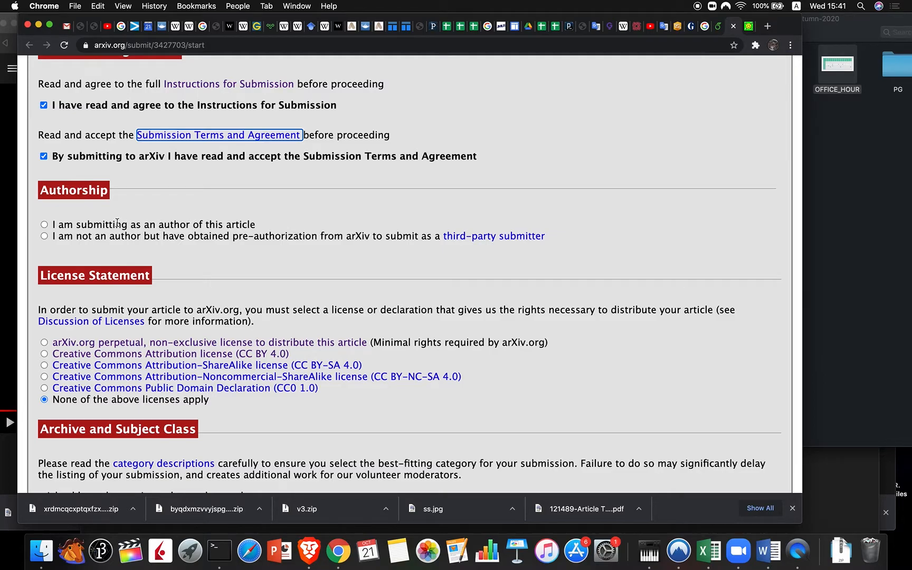
Step: Select 'I am submitting as an author' and the CC BY 4.0 Creative Commons Attribution license
left_click(44, 226)
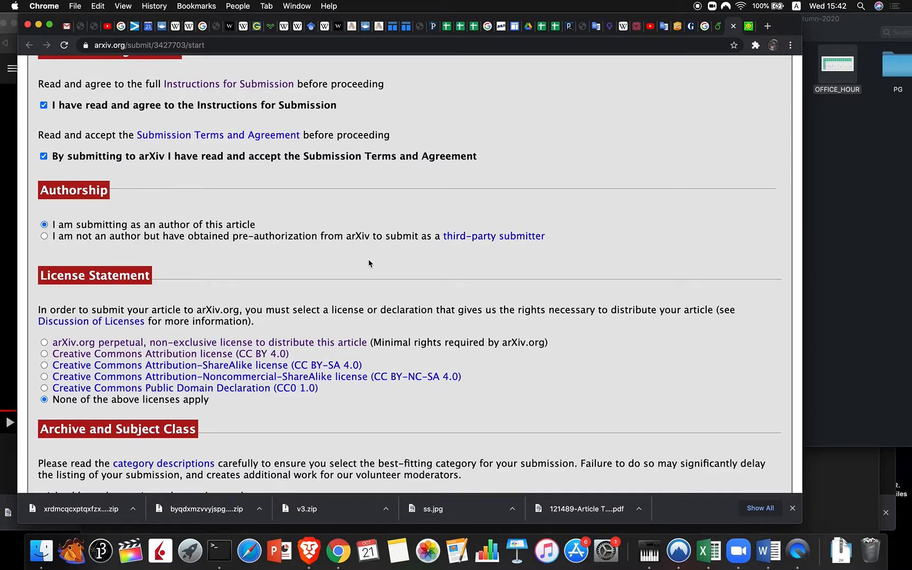
scroll(368, 263, "down", 5)
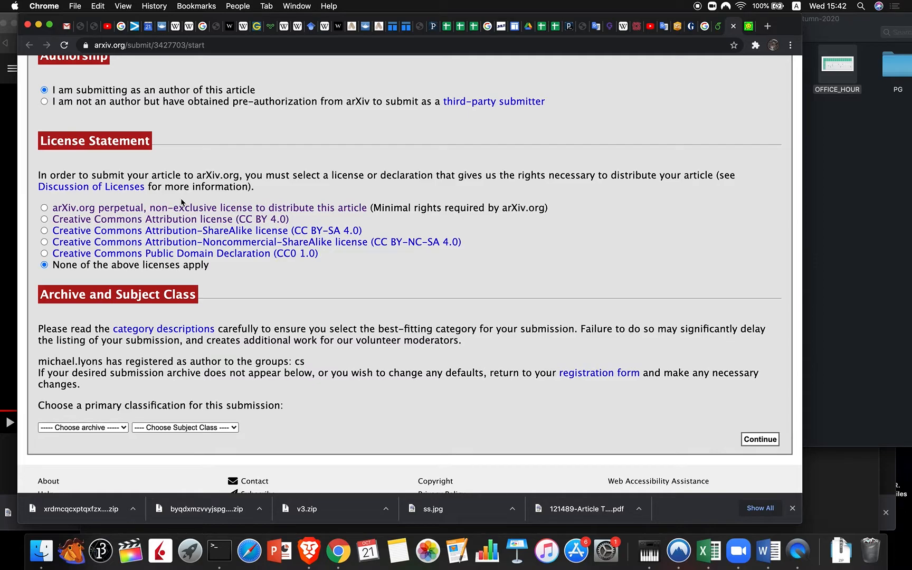
left_click(45, 219)
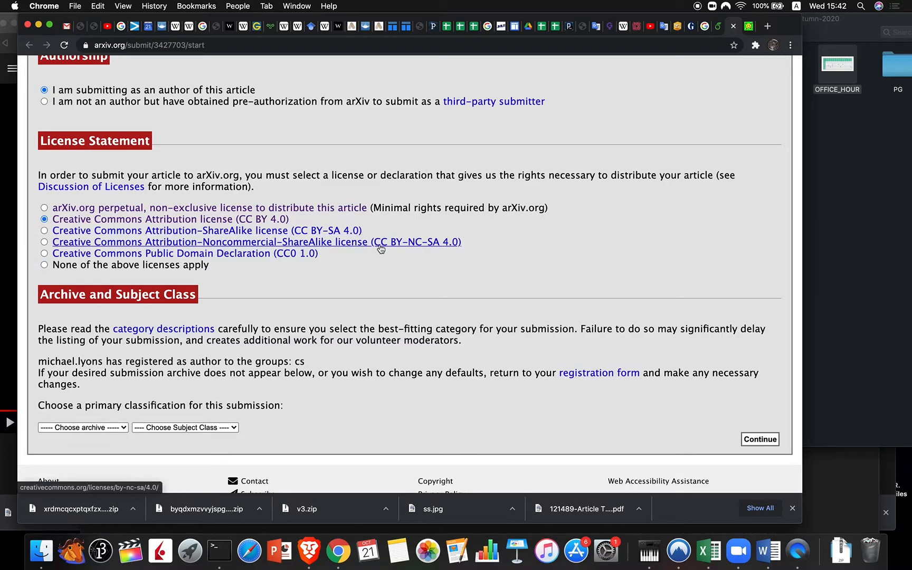
scroll(381, 248, "down", 3)
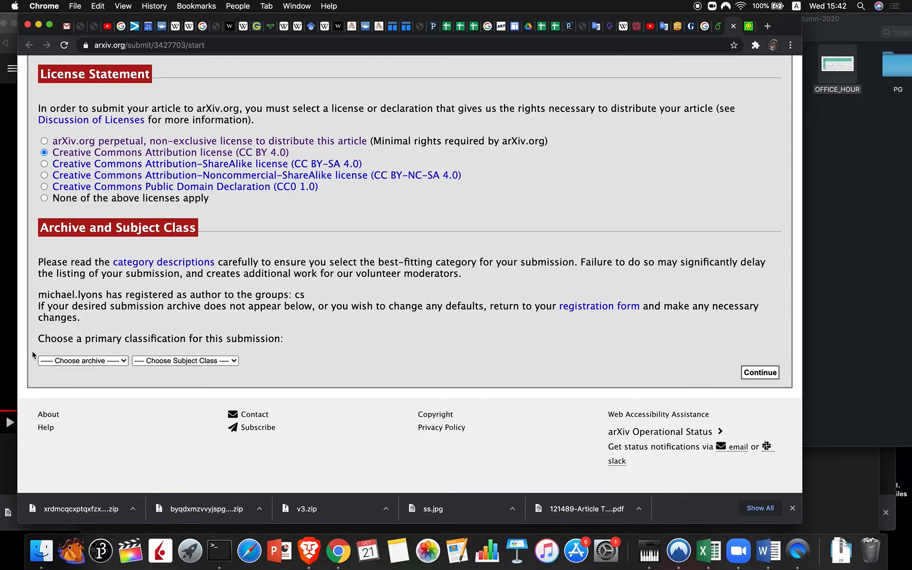
Step: Pick Computer Science as the primary archive and Human-Computer Interaction as its subject class
left_click(99, 361)
left_click(93, 370)
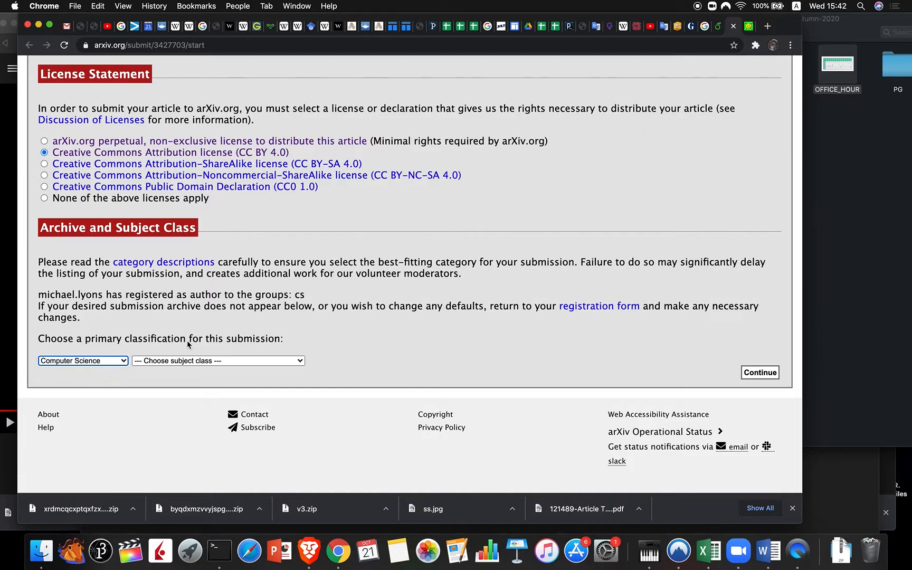
left_click(280, 361)
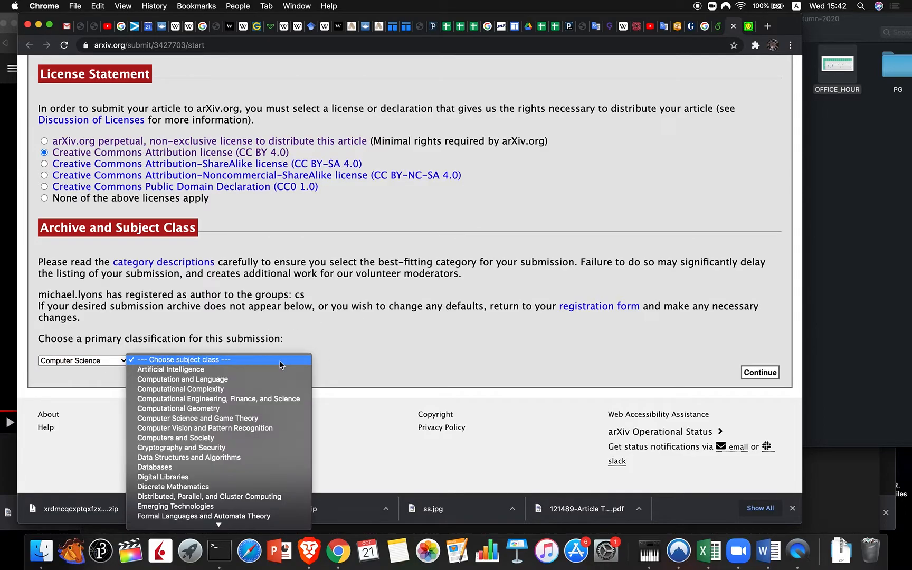
scroll(270, 443, "down", 3)
scroll(259, 456, "down", 2)
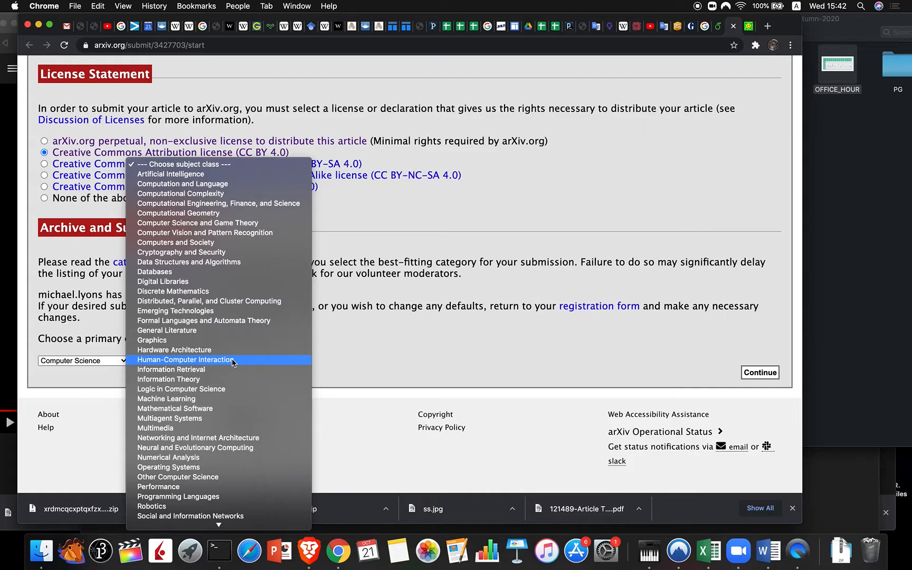
scroll(231, 359, "down", 3)
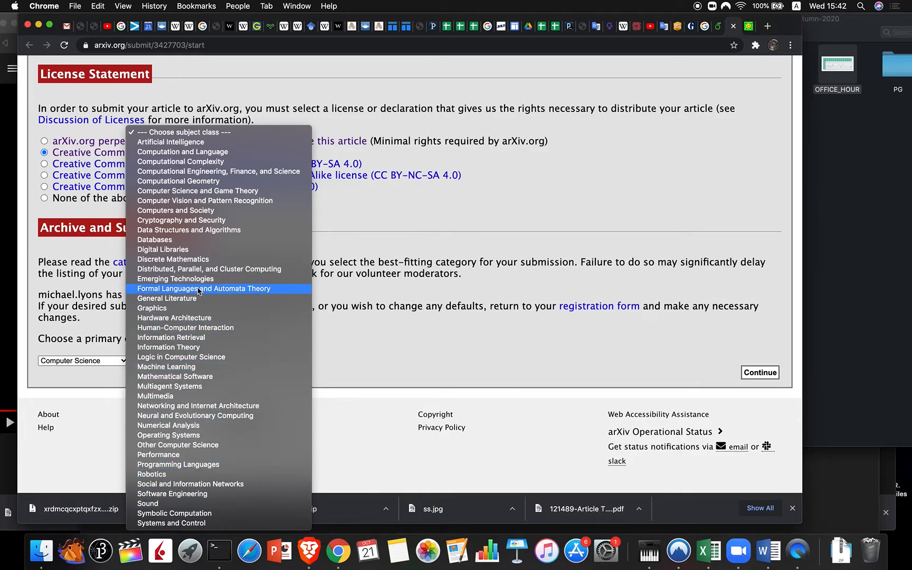
left_click(232, 328)
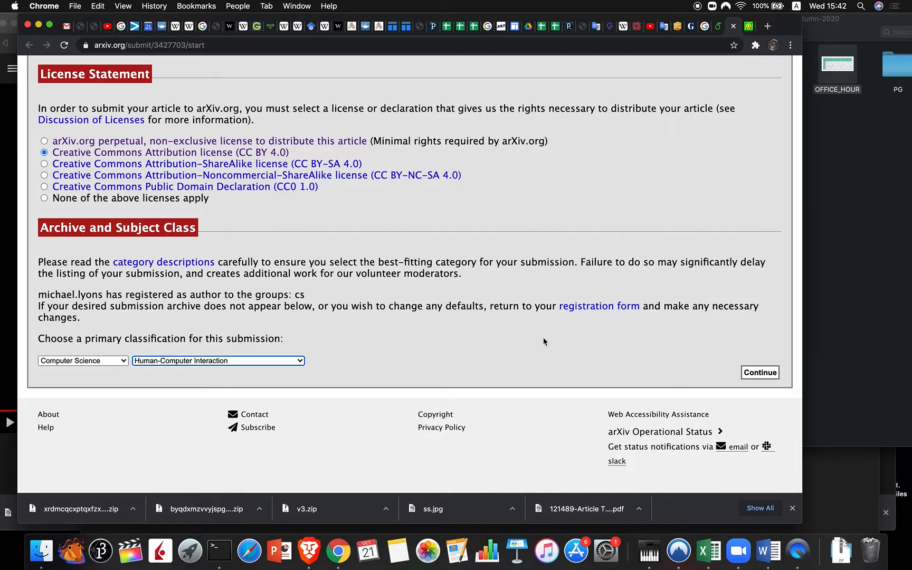
Step: Continue to the files page and upload the downloaded project ZIP from the Downloads folder
left_click(763, 375)
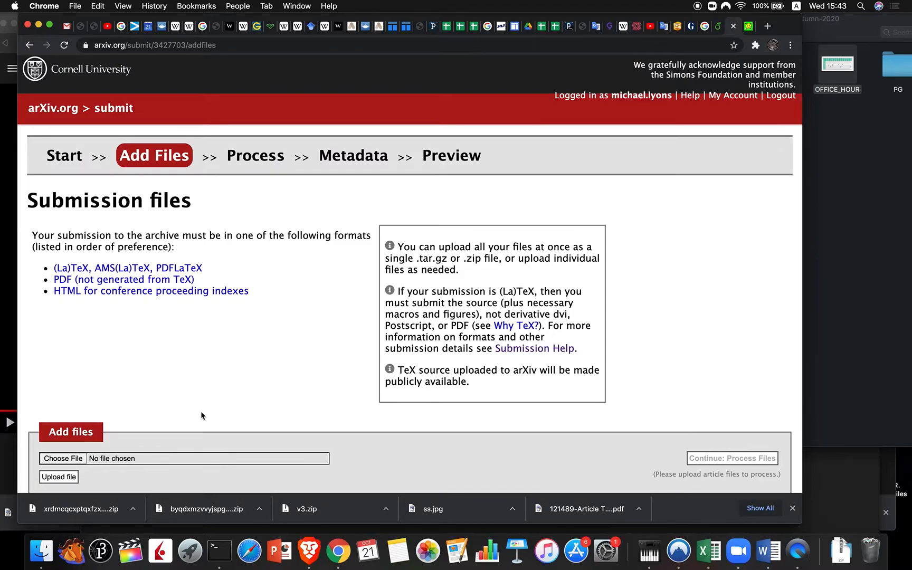
scroll(203, 417, "down", 5)
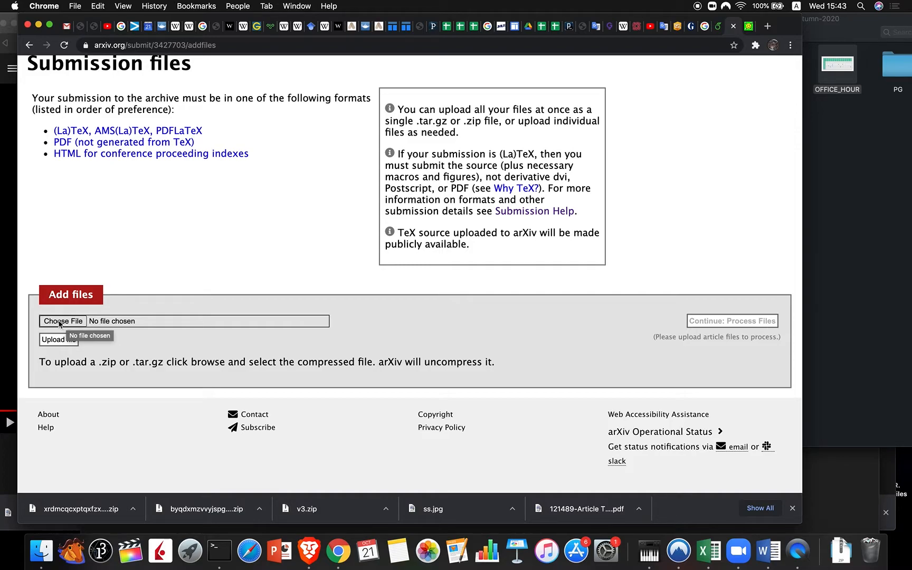
left_click(56, 323)
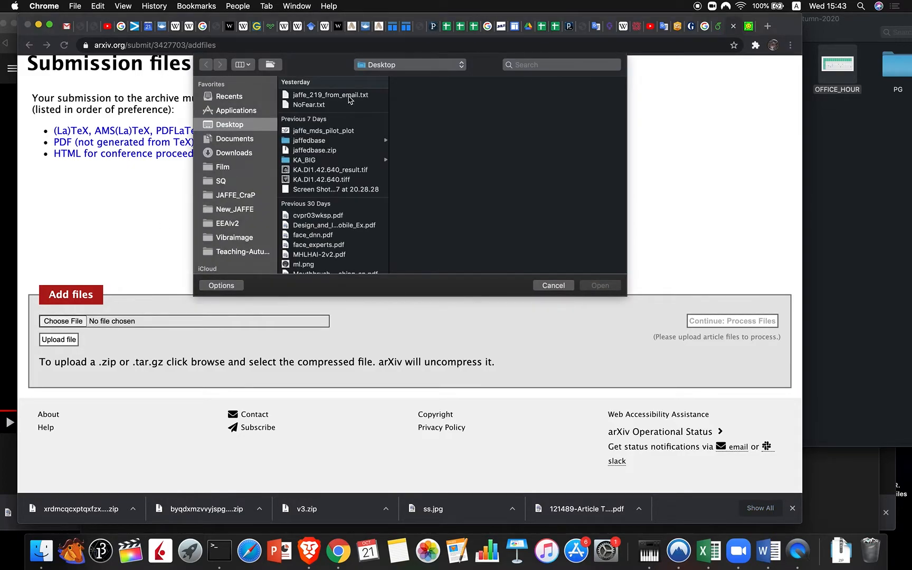
left_click(236, 153)
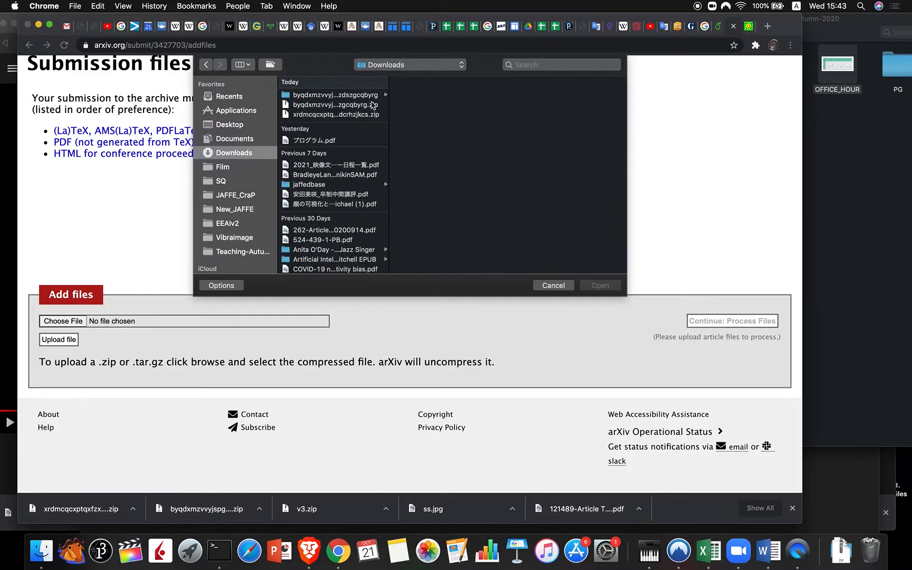
left_click(343, 108)
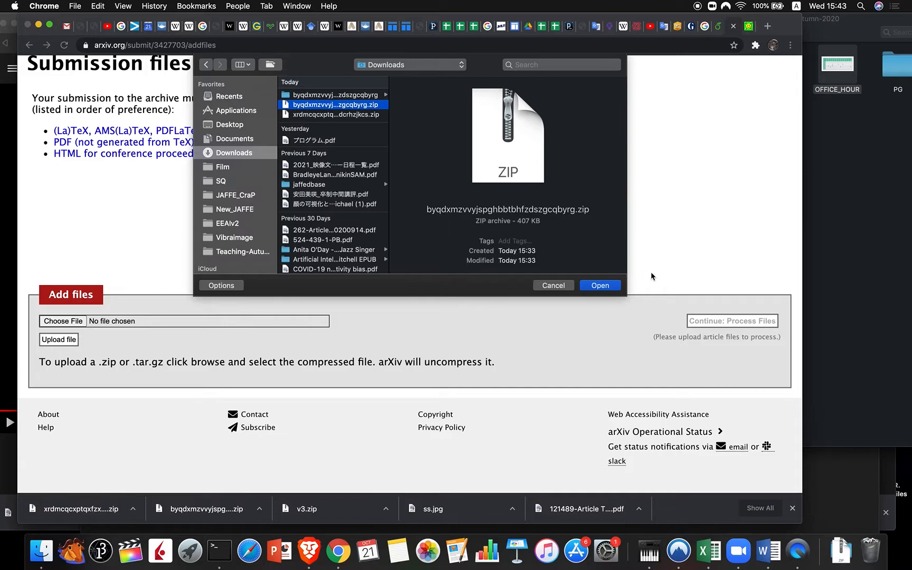
left_click(600, 286)
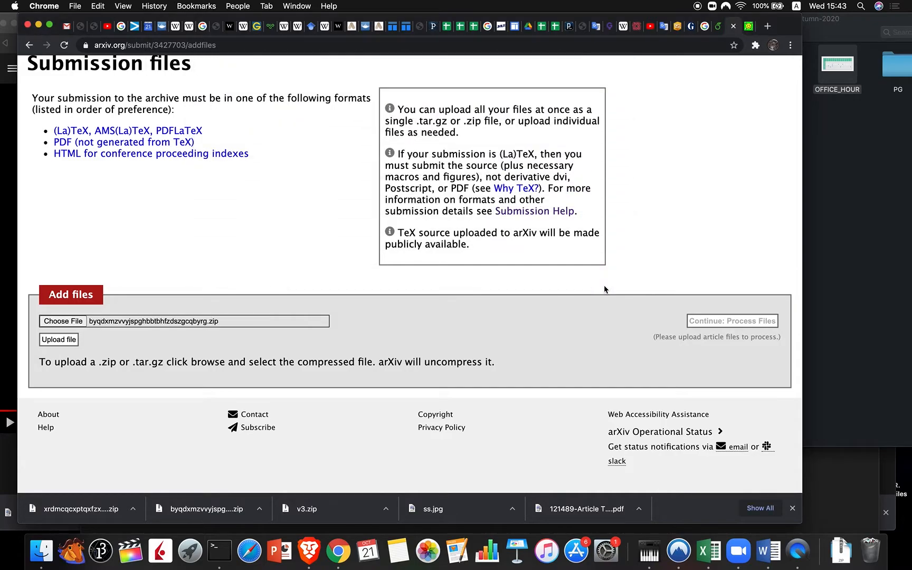
left_click(58, 339)
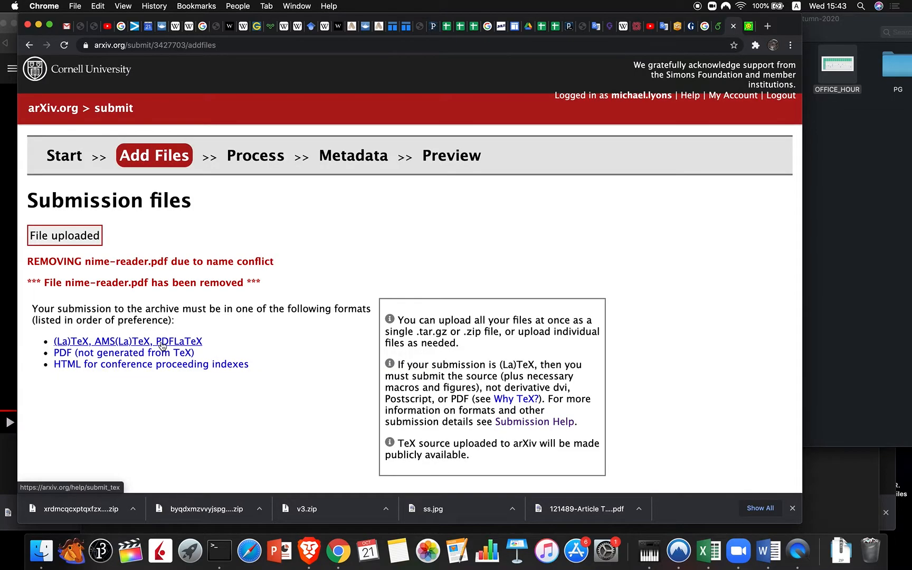
scroll(163, 345, "down", 5)
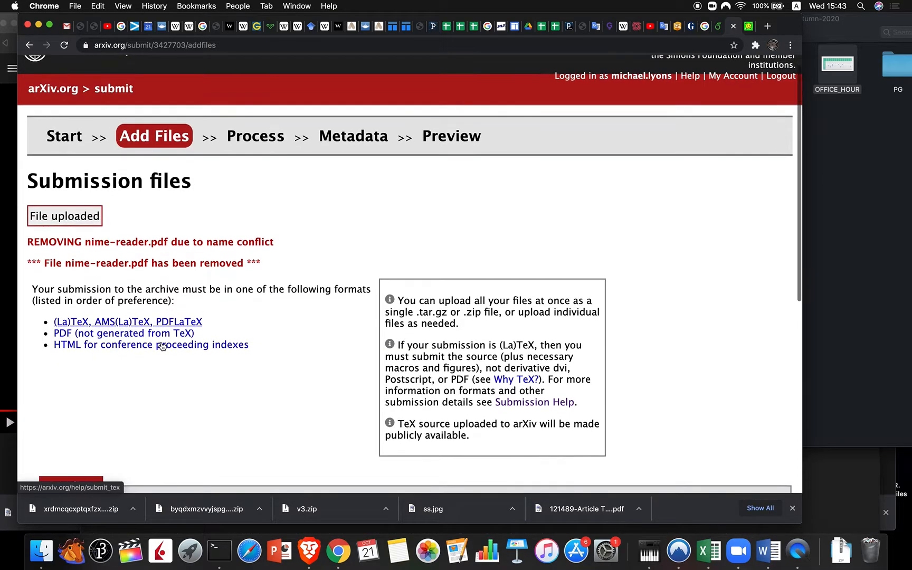
scroll(162, 346, "down", 2)
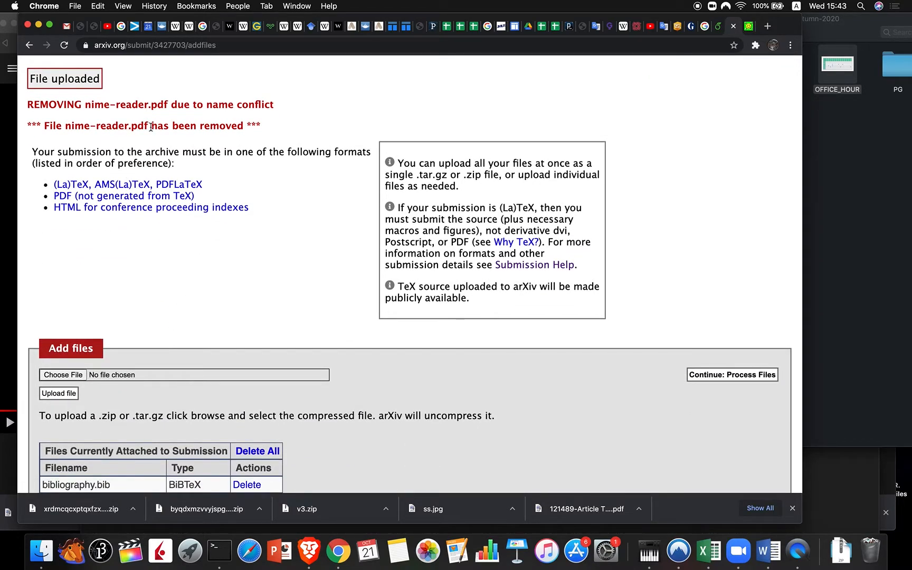
scroll(287, 292, "down", 10)
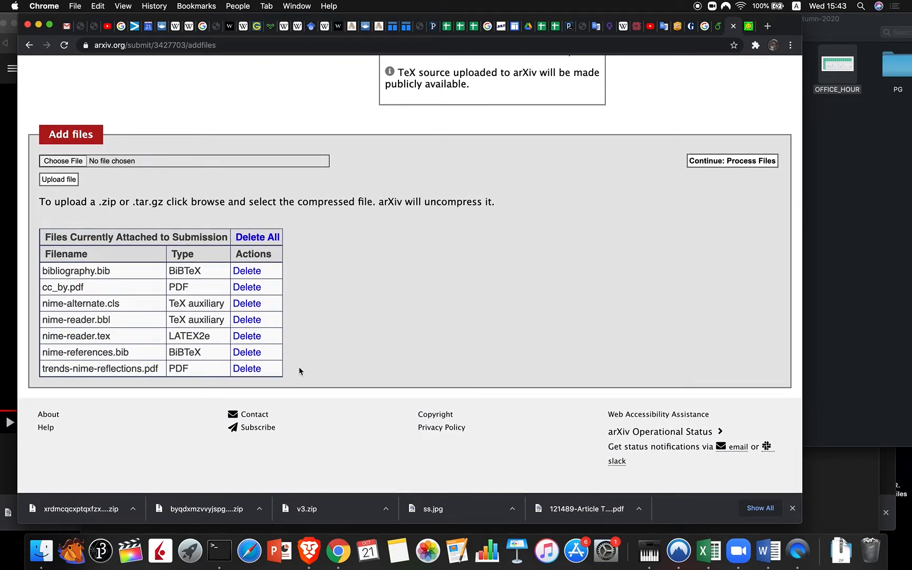
scroll(334, 263, "up", 10)
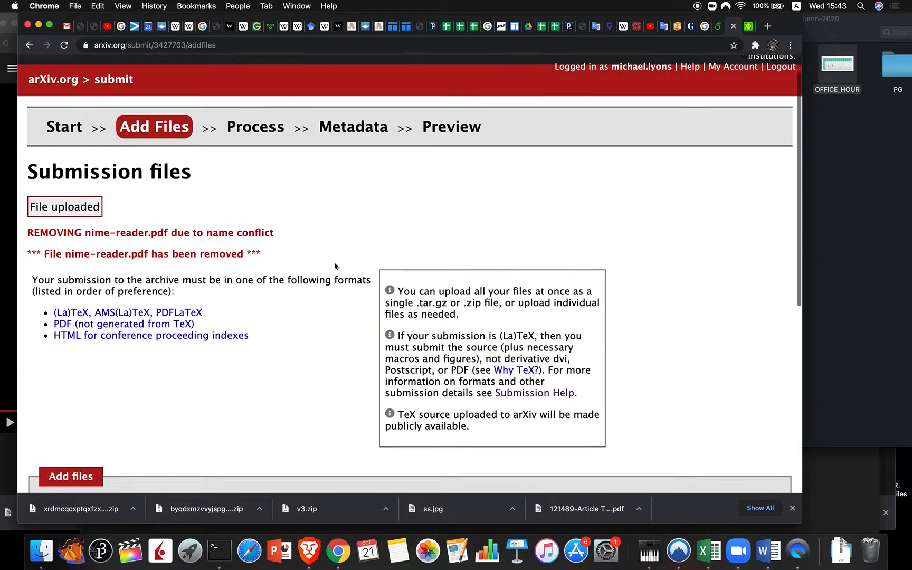
scroll(335, 263, "down", 10)
scroll(334, 261, "up", 10)
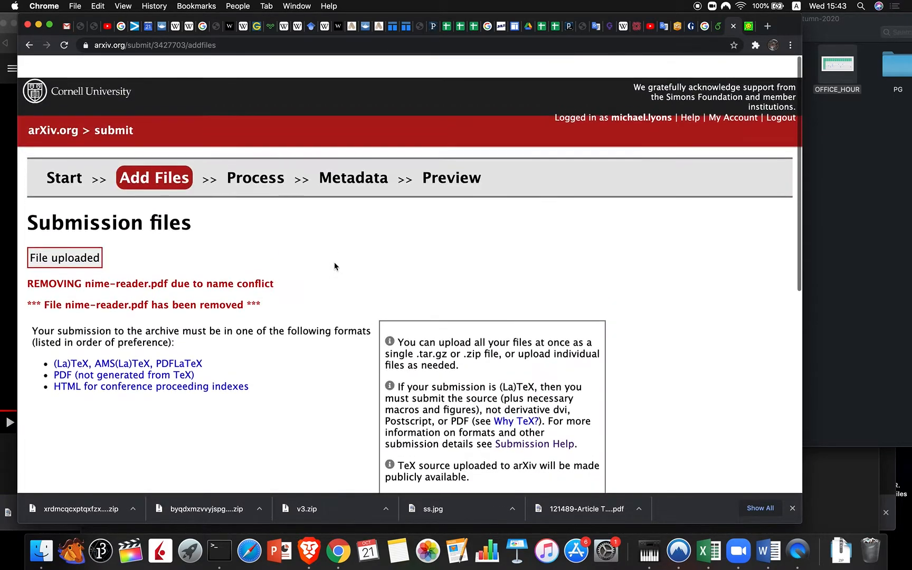
scroll(334, 261, "down", 2)
scroll(334, 262, "down", 8)
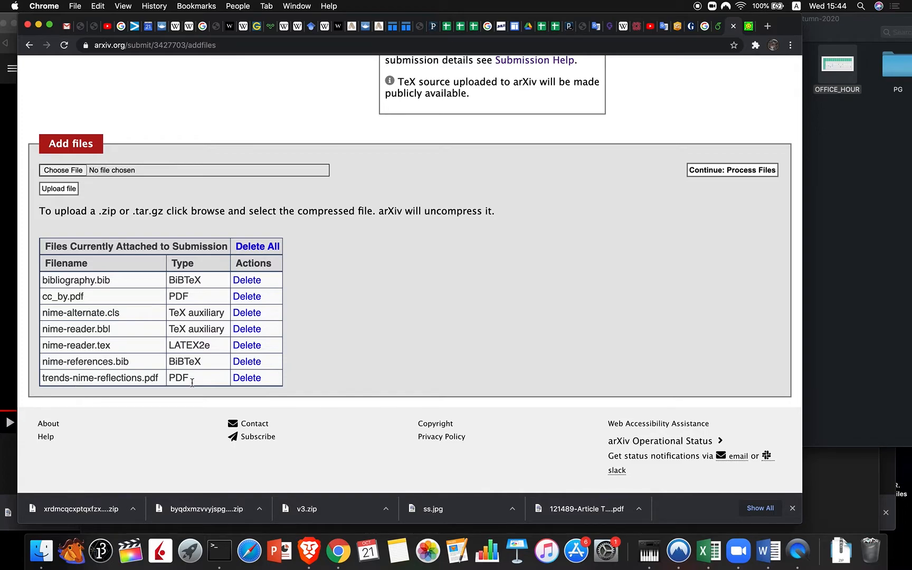
Step: Process the uploaded files and view the compiled 5-page PDF of 'Trends at NIME'
left_click(727, 171)
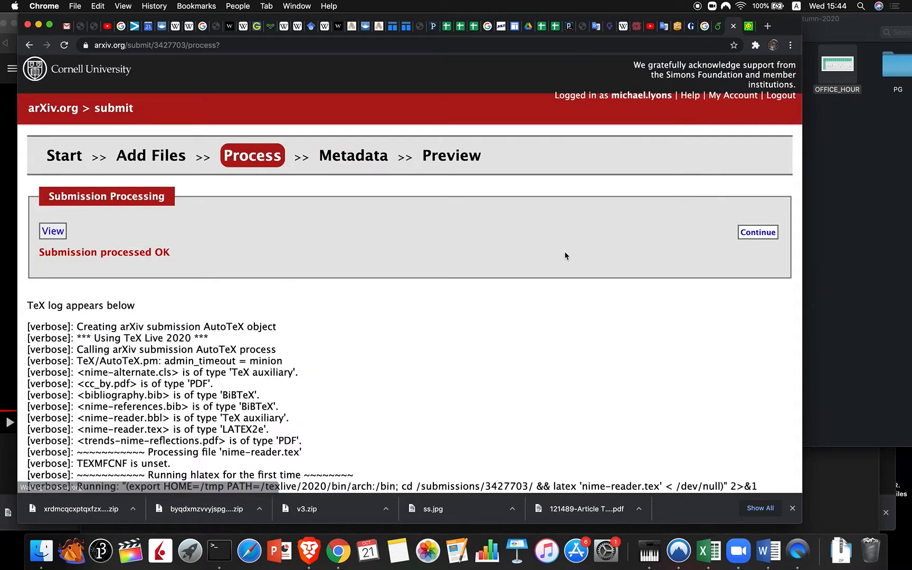
left_click(52, 231)
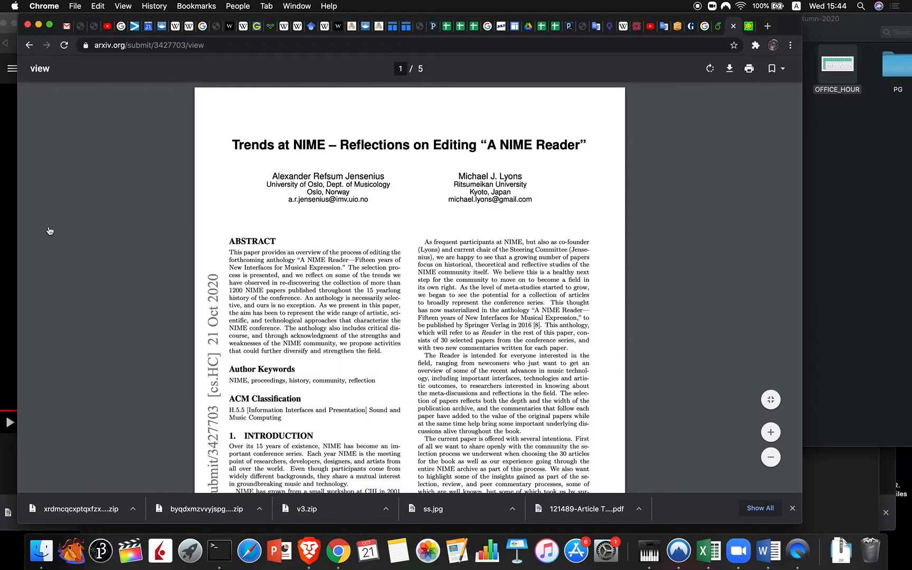
scroll(238, 237, "down", 4)
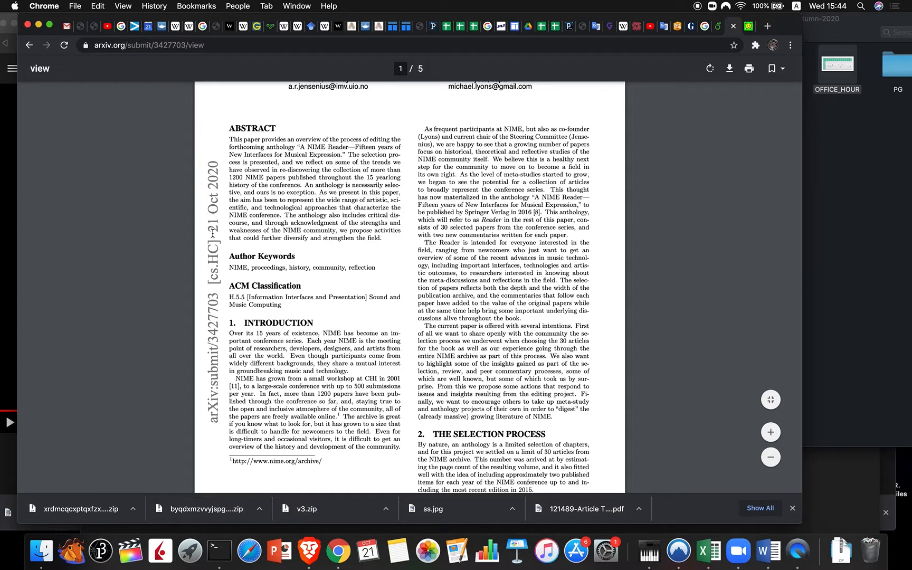
scroll(347, 283, "down", 5)
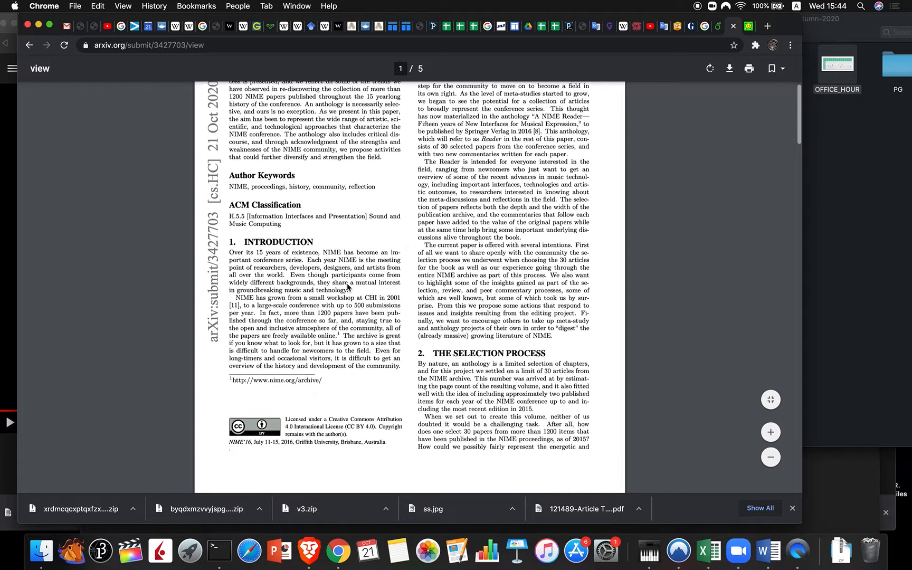
scroll(347, 287, "down", 15)
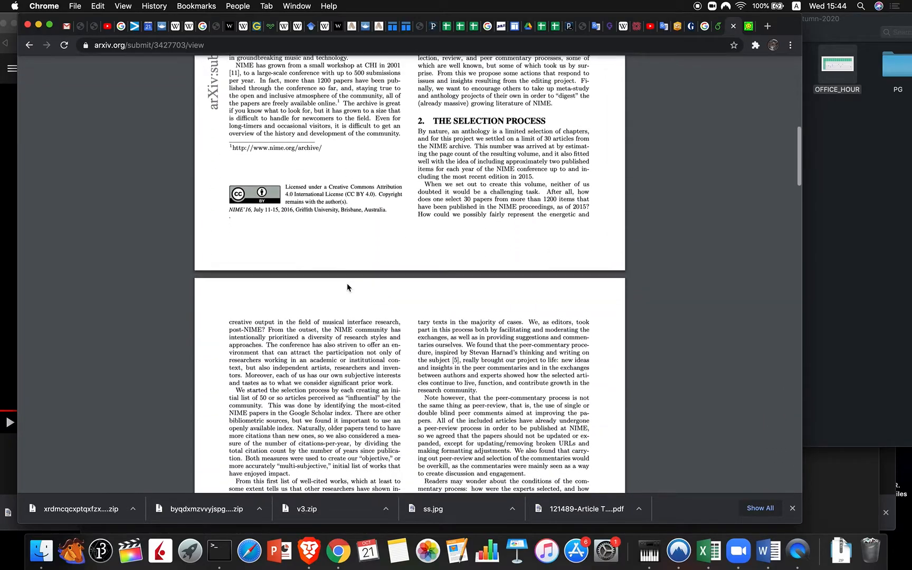
scroll(347, 286, "down", 20)
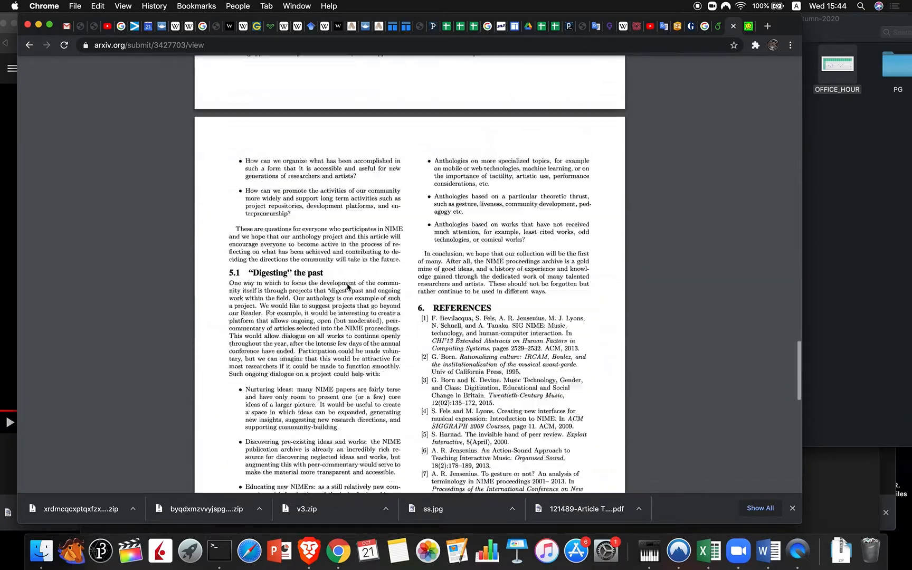
scroll(348, 286, "up", 20)
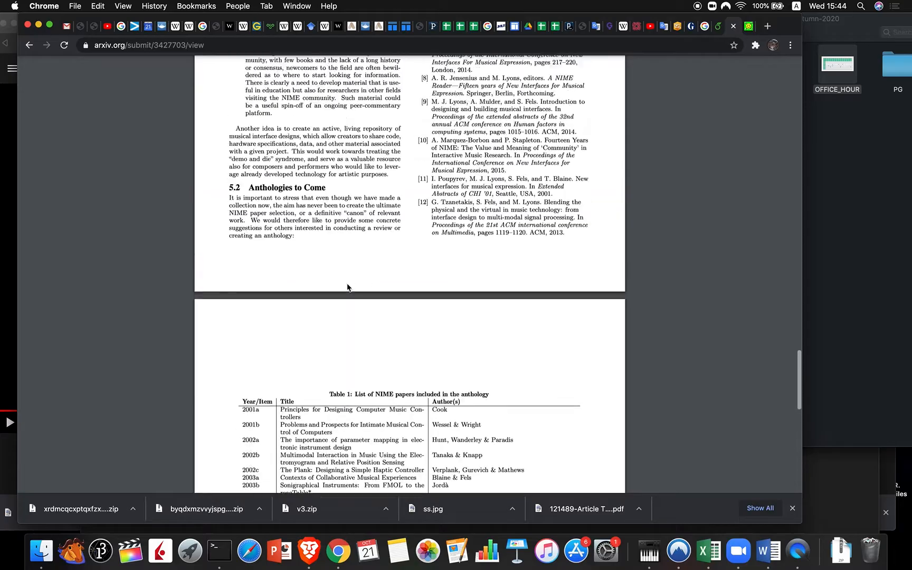
scroll(347, 287, "up", 20)
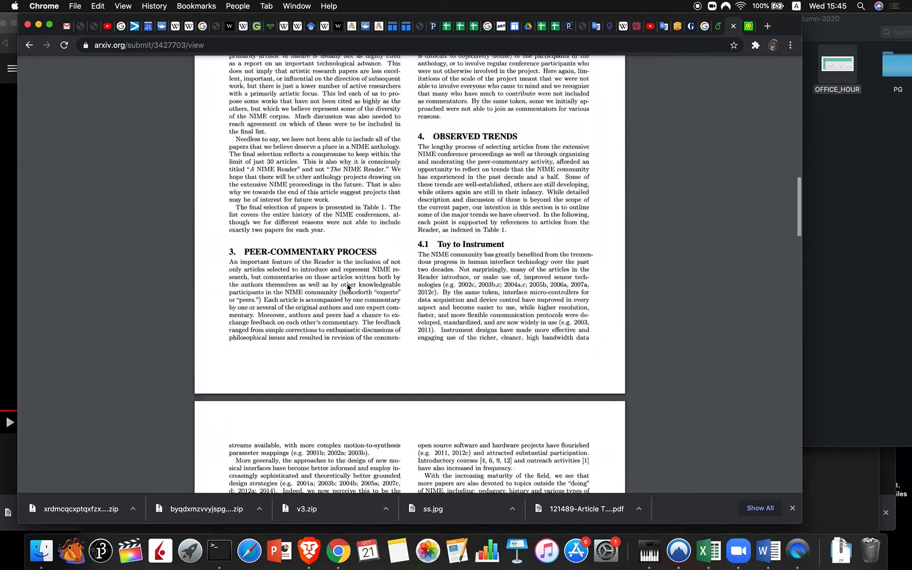
scroll(347, 287, "up", 5)
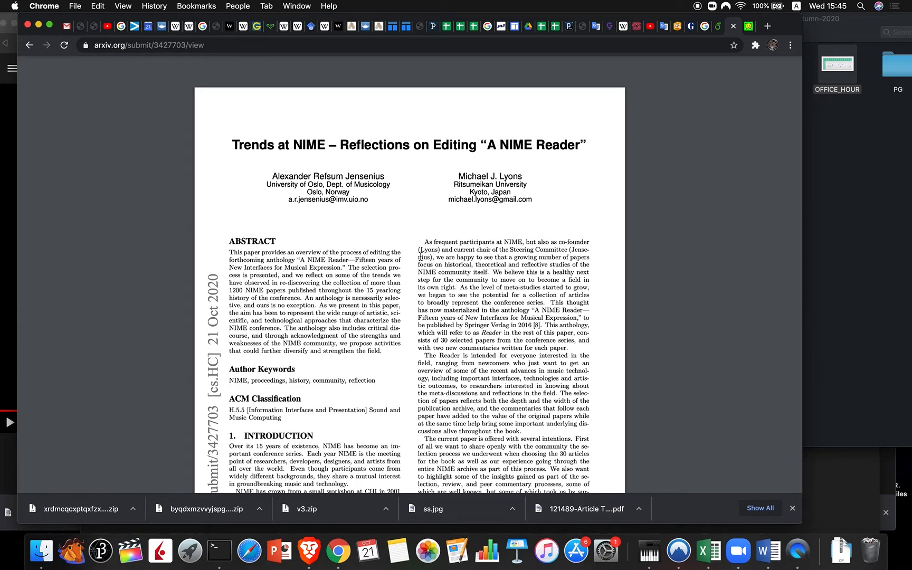
Step: Scroll through the compiled PDF from the title page down to the references and Table 1
scroll(420, 257, "down", 5)
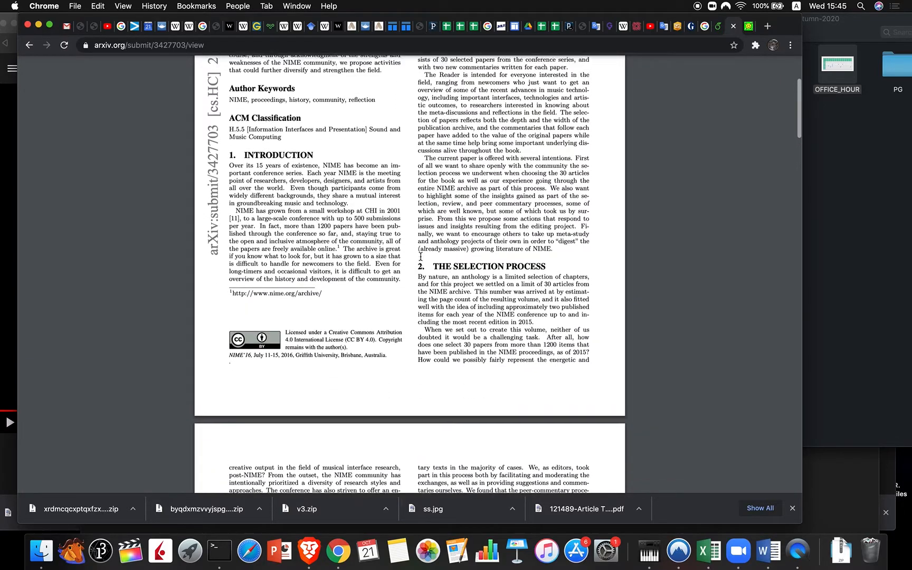
scroll(420, 257, "up", 5)
scroll(420, 257, "down", 8)
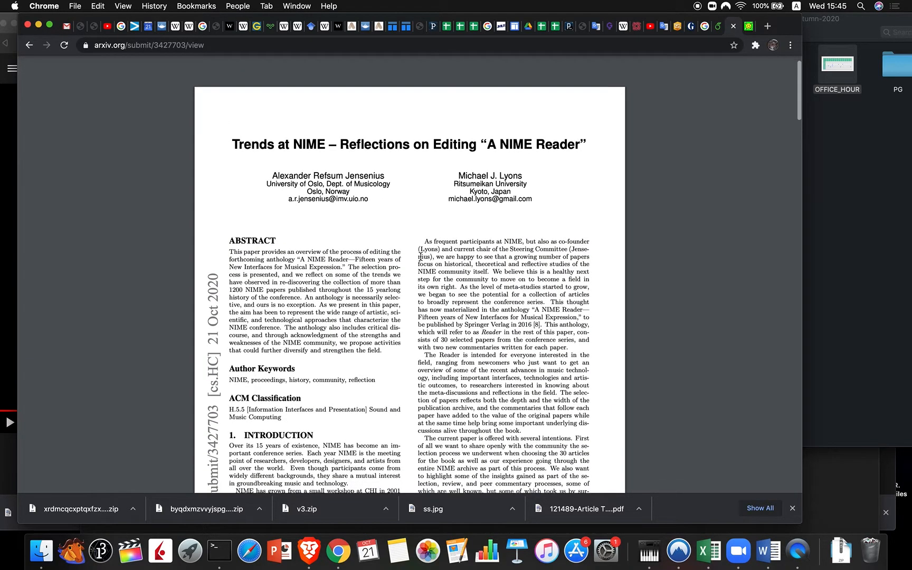
scroll(421, 257, "down", 8)
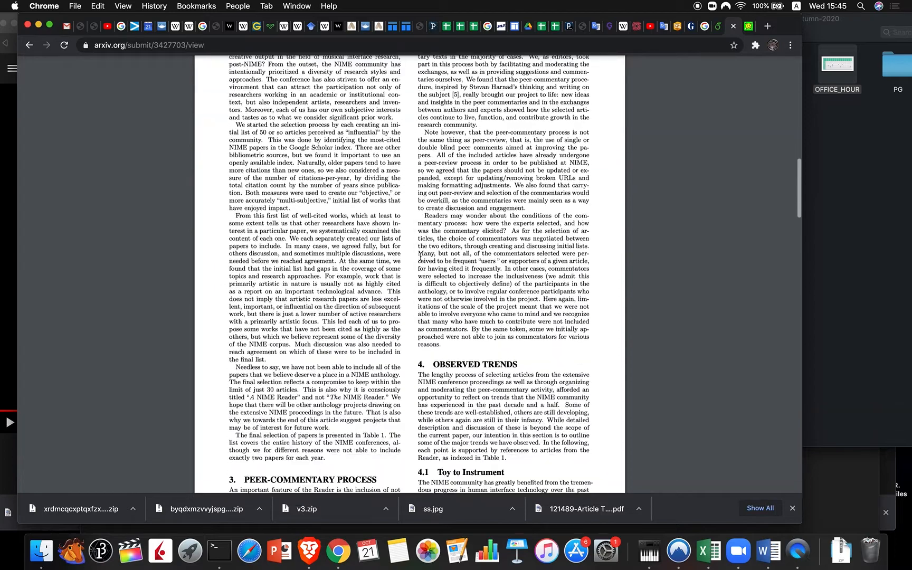
scroll(421, 257, "up", 8)
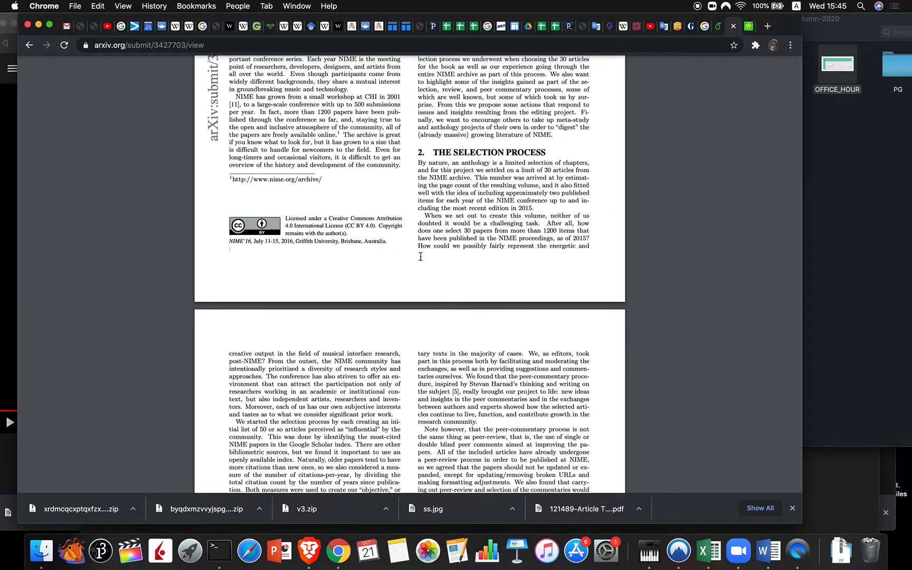
scroll(420, 257, "up", 3)
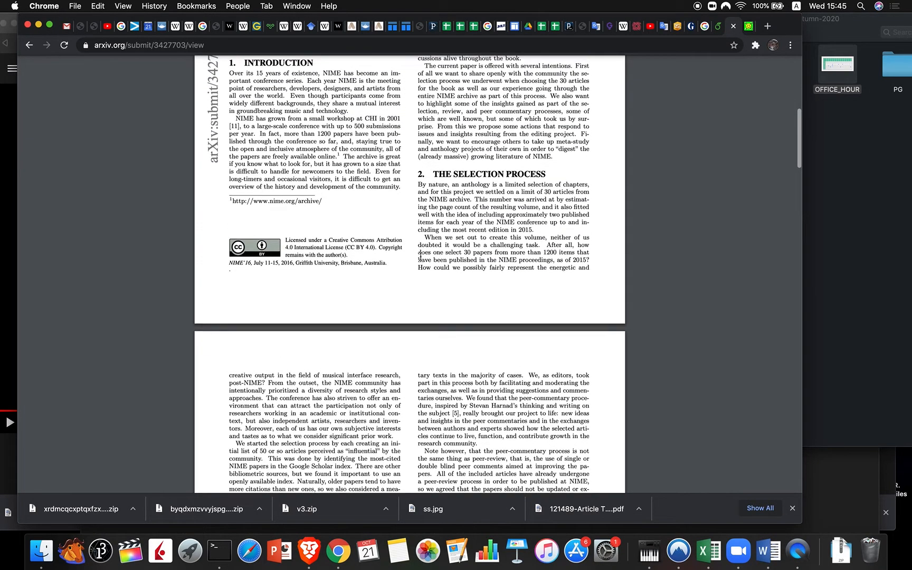
scroll(421, 257, "up", 6)
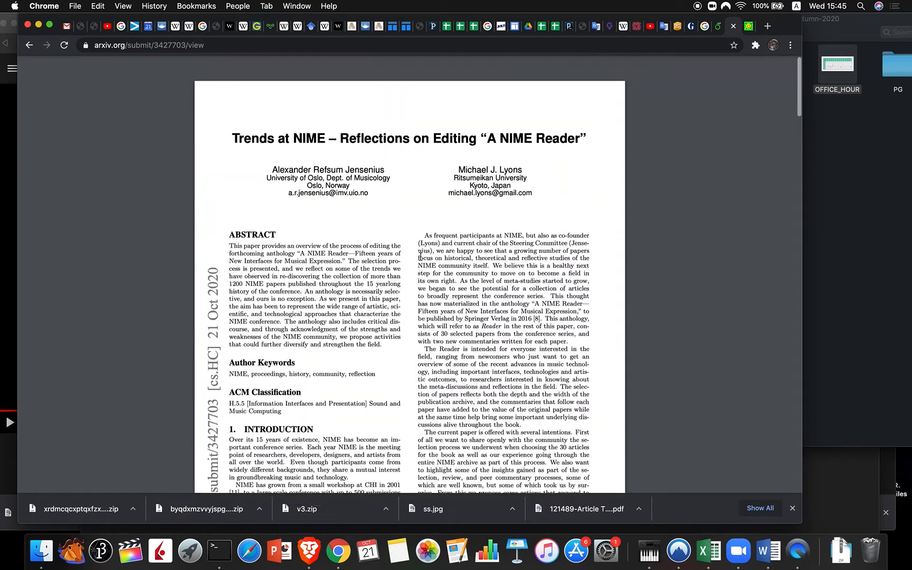
scroll(421, 257, "down", 9)
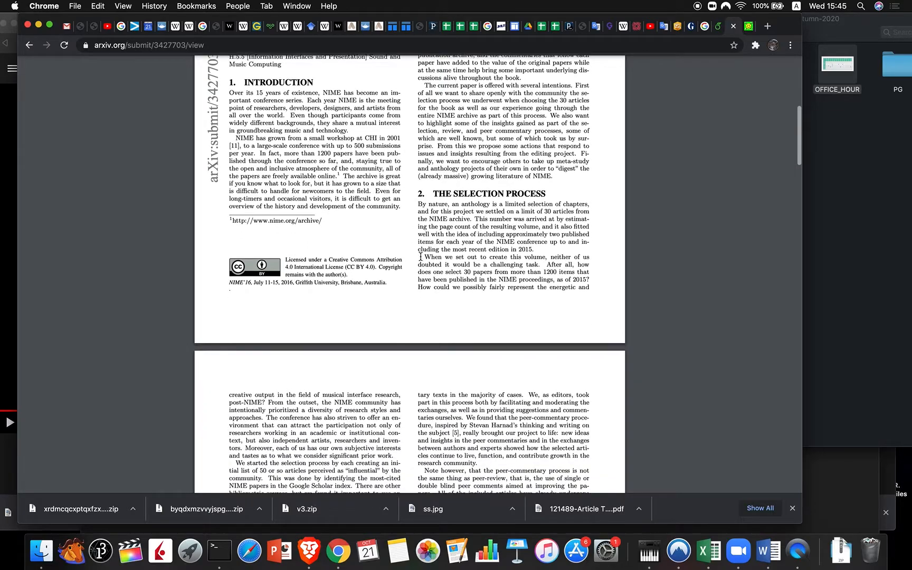
scroll(421, 257, "down", 12)
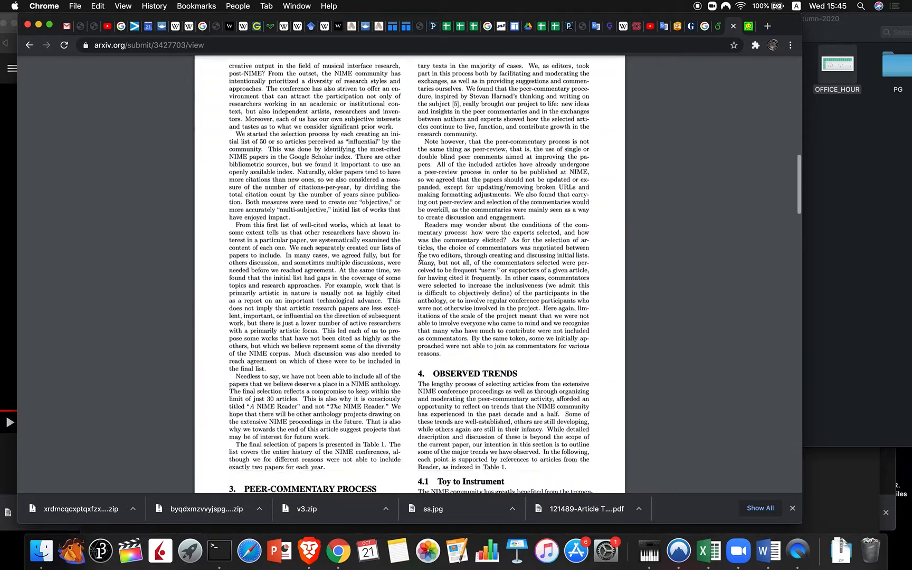
scroll(421, 256, "down", 14)
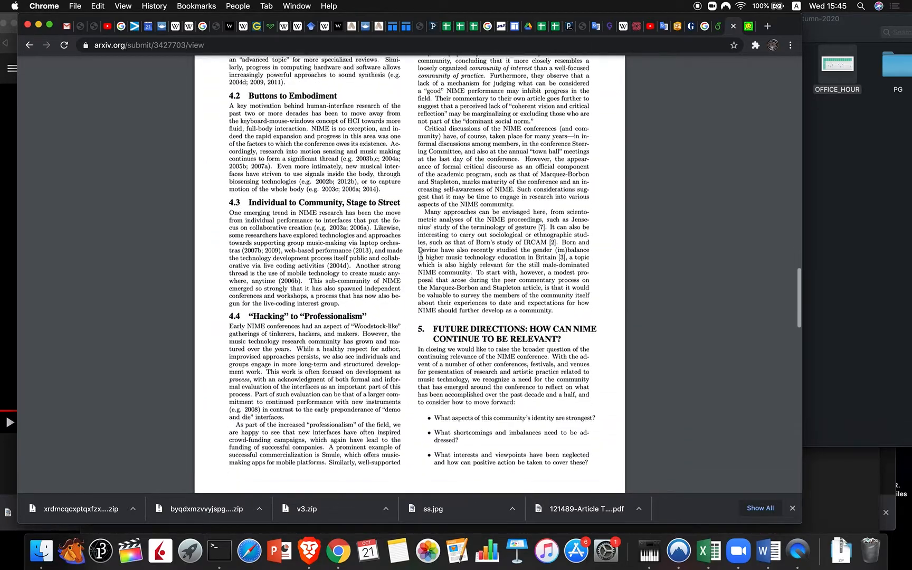
scroll(421, 257, "down", 2)
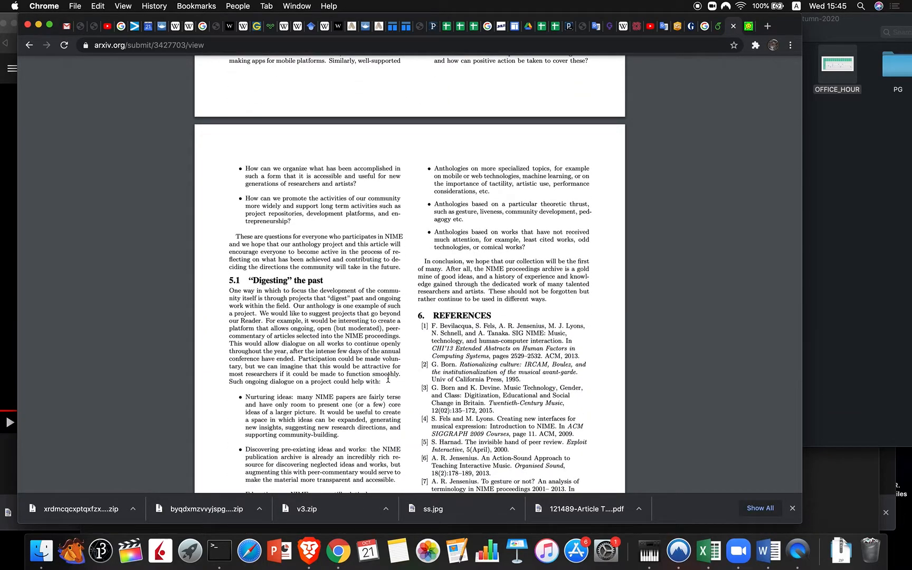
scroll(423, 353, "down", 6)
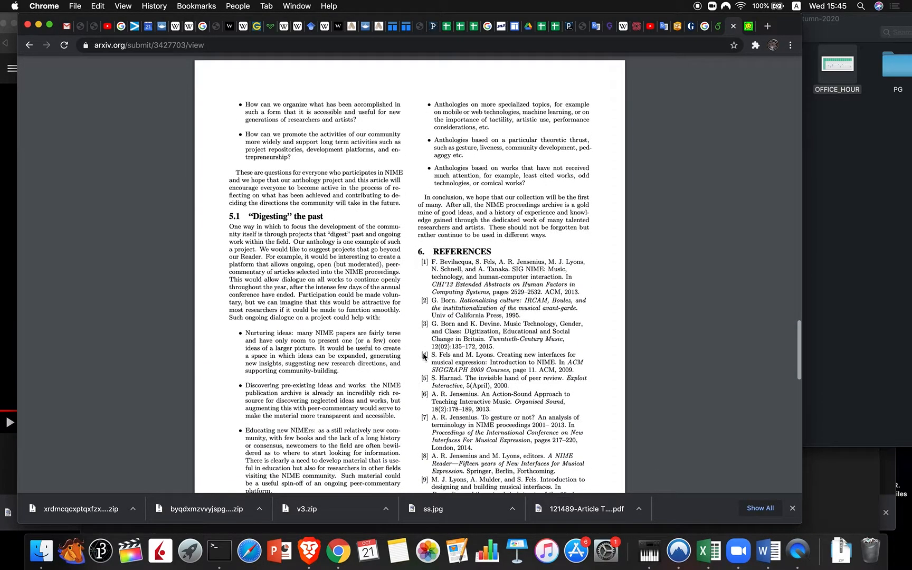
scroll(423, 352, "down", 6)
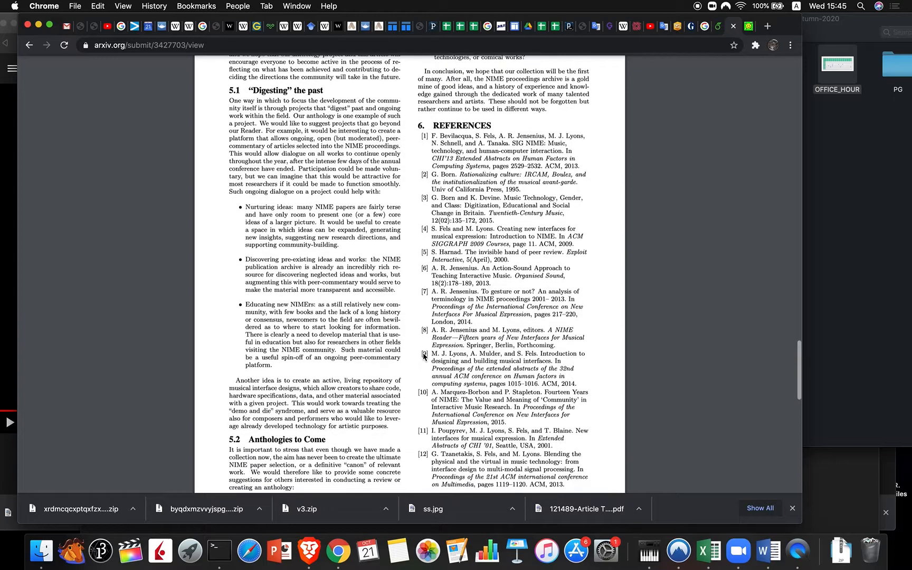
scroll(423, 356, "down", 6)
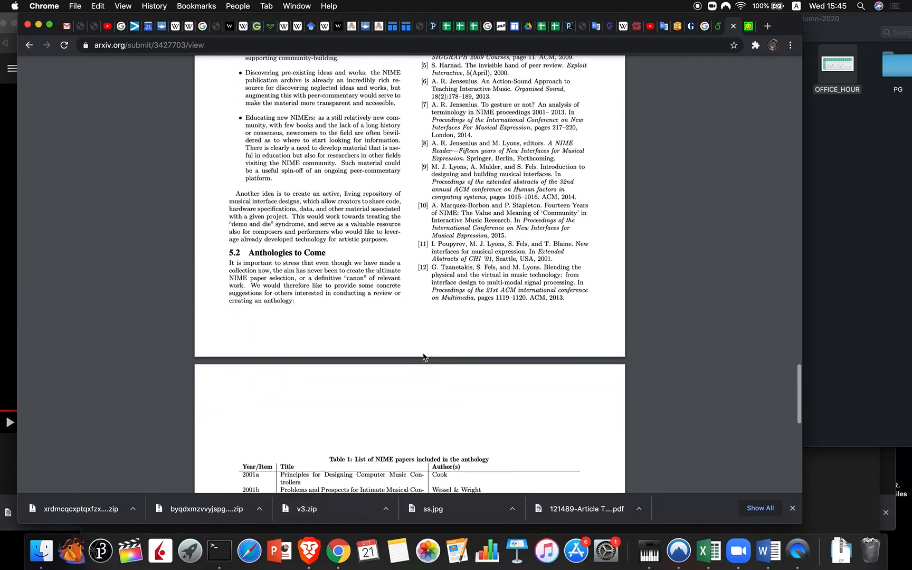
scroll(423, 357, "up", 15)
scroll(423, 357, "down", 3)
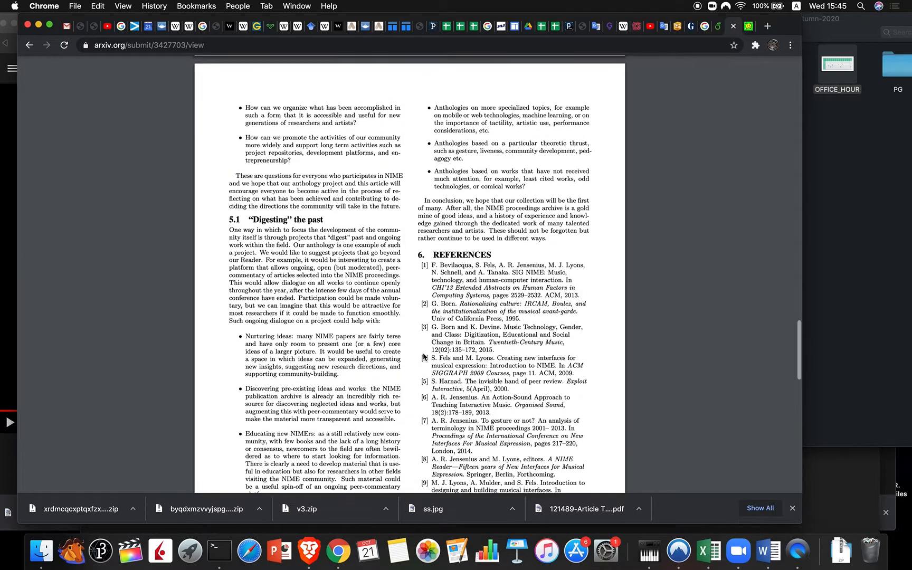
scroll(424, 356, "down", 2)
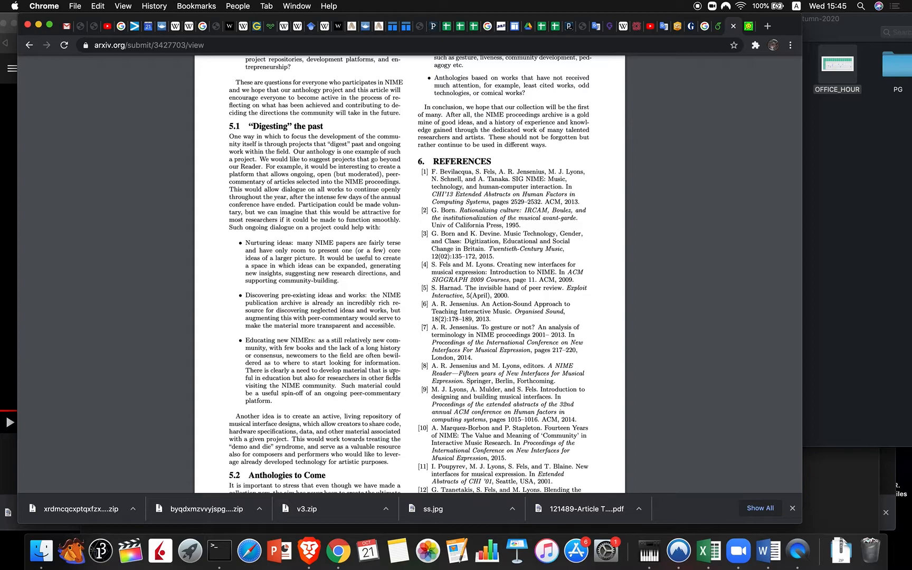
scroll(394, 373, "down", 10)
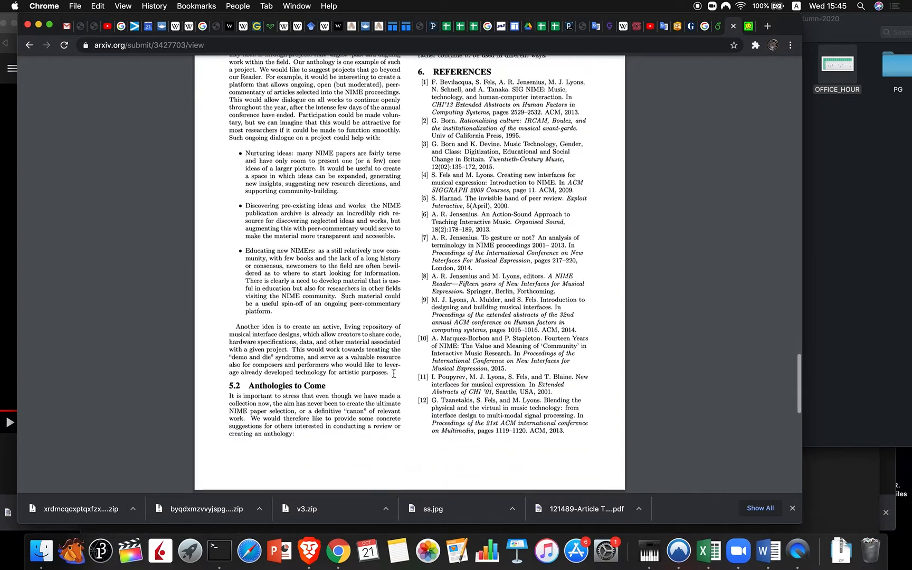
scroll(393, 374, "down", 12)
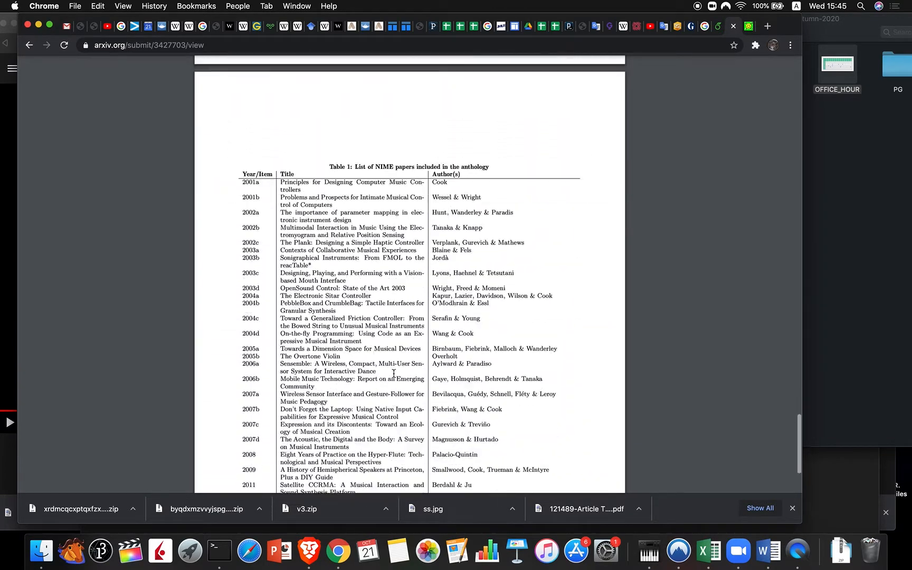
scroll(393, 374, "up", 20)
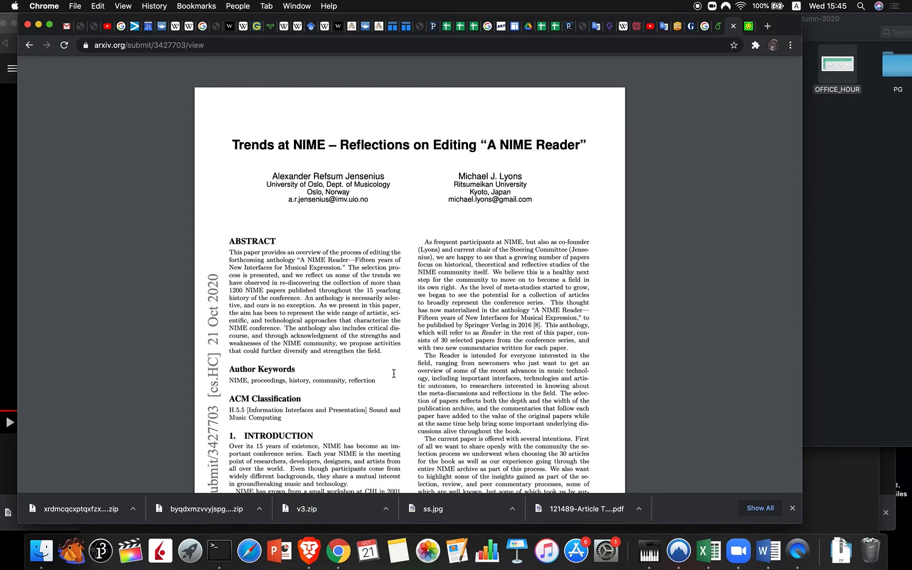
scroll(394, 374, "down", 20)
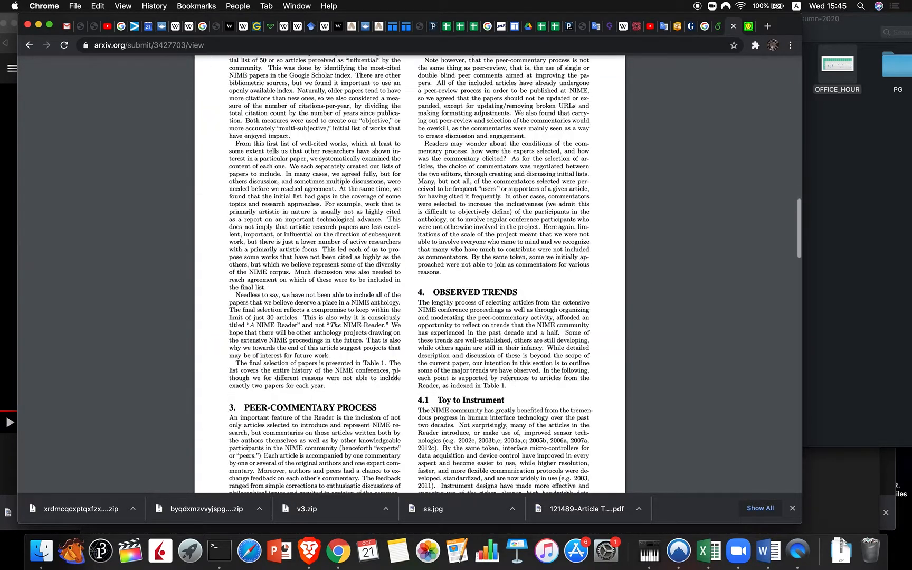
Step: Go back to the processing results and look over the TeX log
left_click(29, 46)
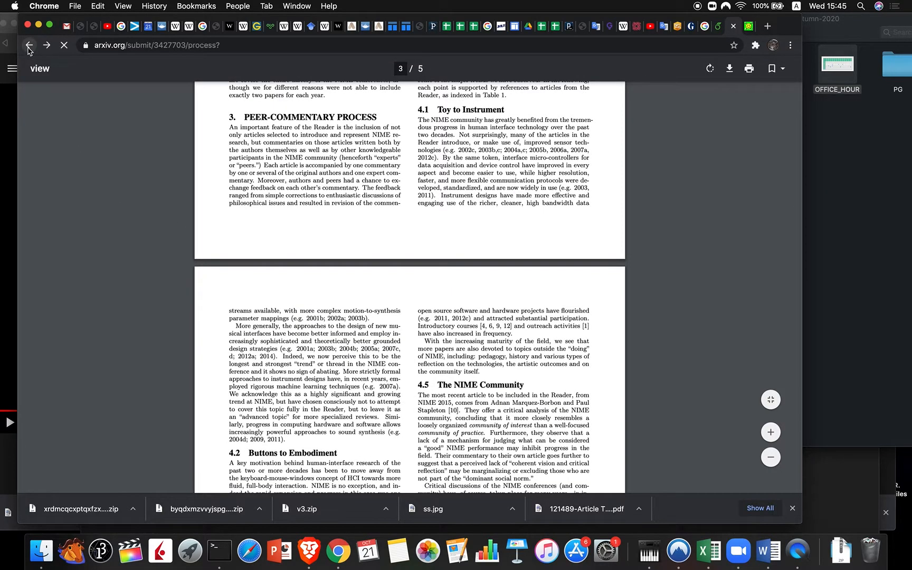
scroll(343, 337, "down", 20)
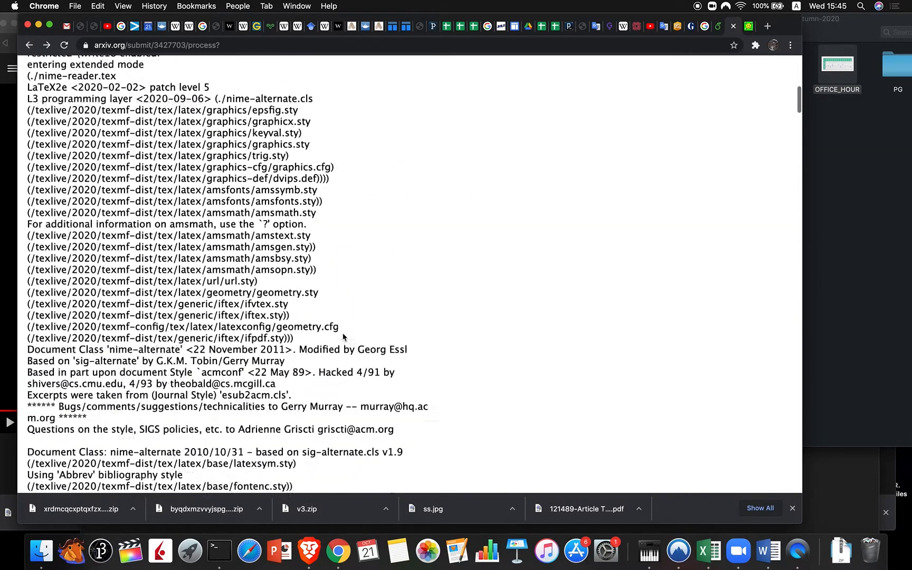
scroll(343, 333, "up", 6)
scroll(343, 335, "down", 3)
scroll(343, 337, "up", 4)
scroll(343, 337, "up", 20)
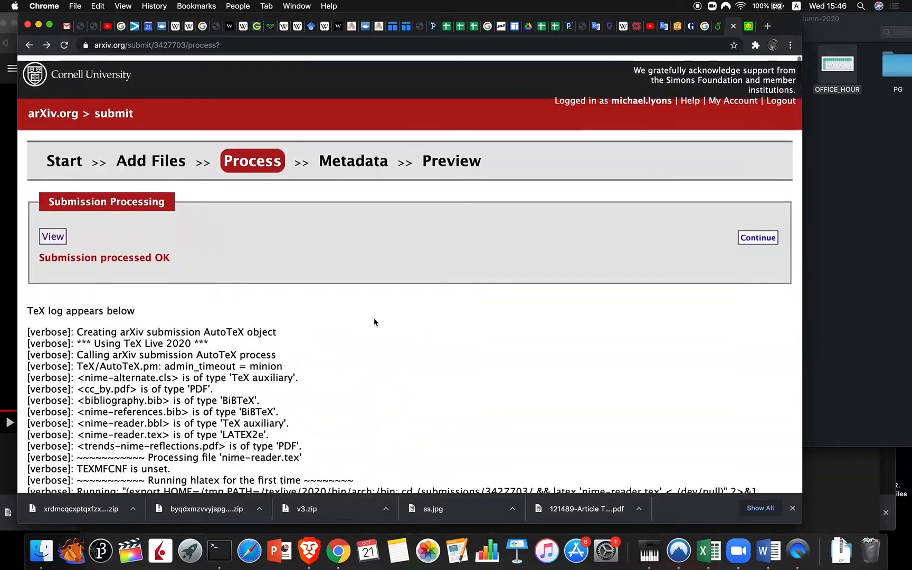
Step: Continue to the empty metadata form, then bring up the Overleaf paper preview
left_click(758, 233)
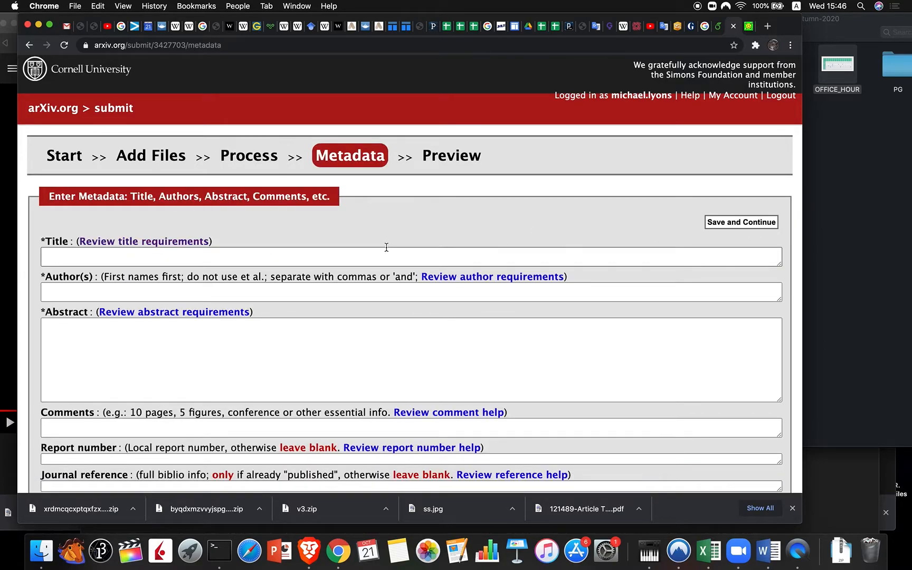
scroll(386, 247, "down", 1)
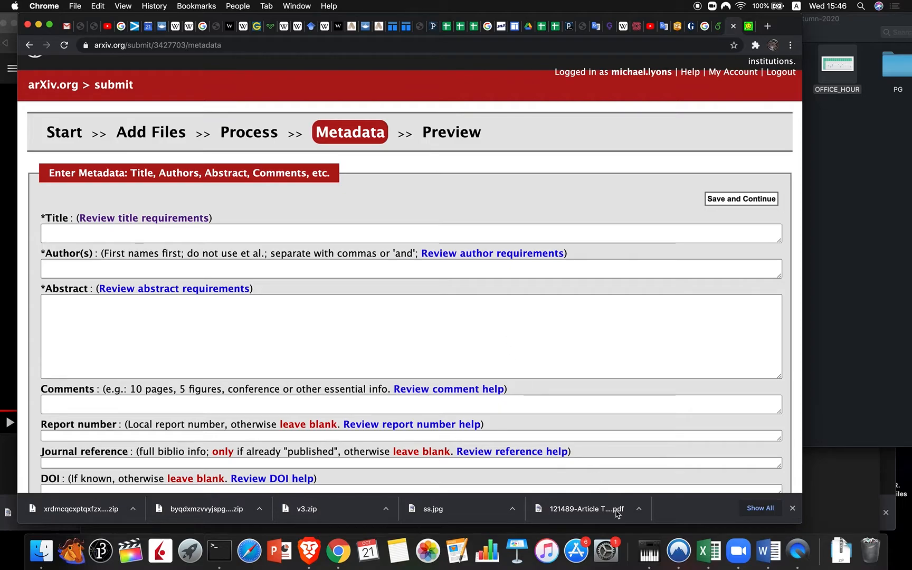
left_click(719, 27)
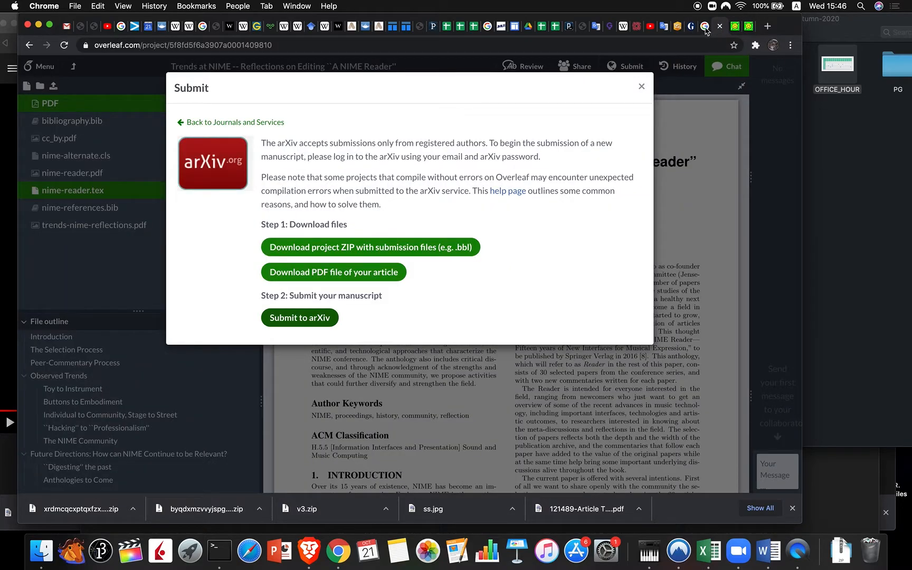
left_click(642, 87)
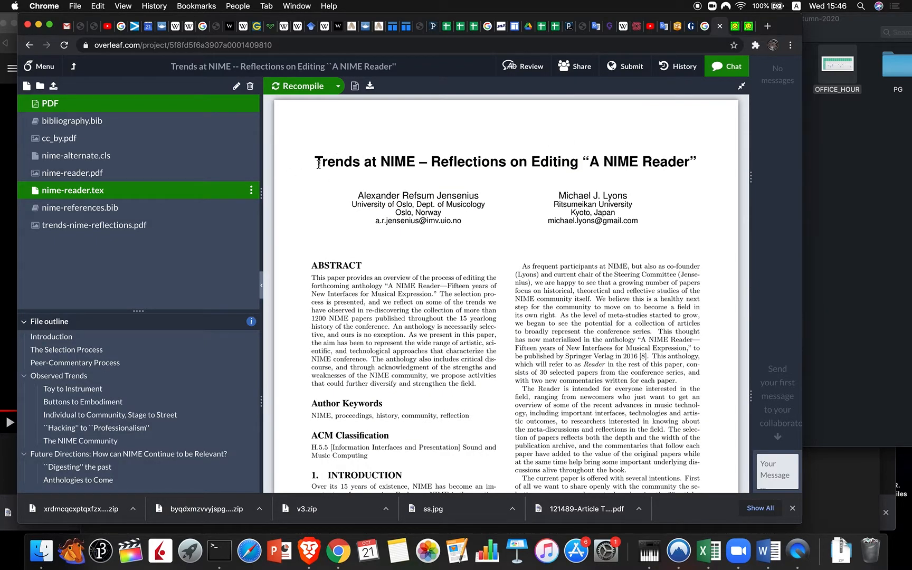
Step: Copy the paper's title from the Overleaf PDF and paste it into the arXiv Title field
left_click_drag(315, 162, 694, 159)
key("super+c")
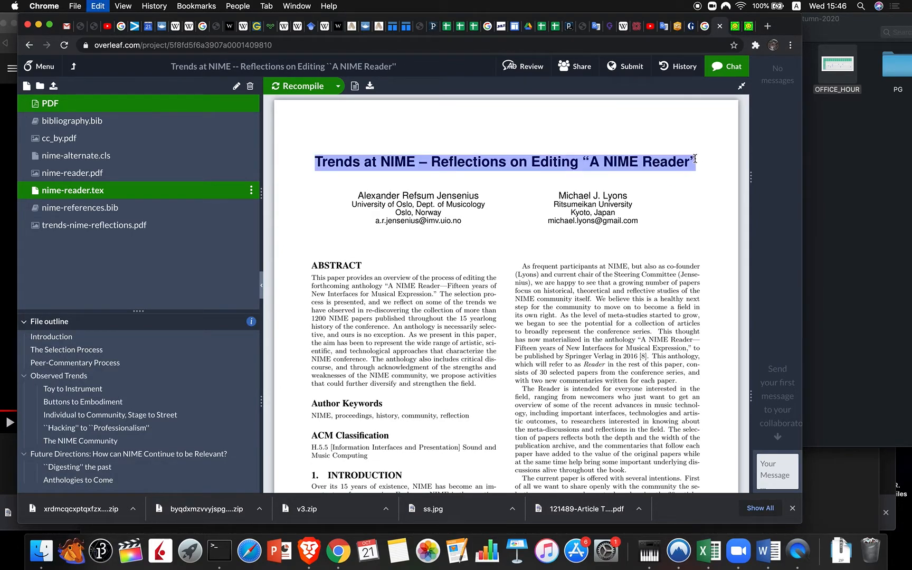
left_click(735, 27)
left_click(247, 240)
left_click(182, 230)
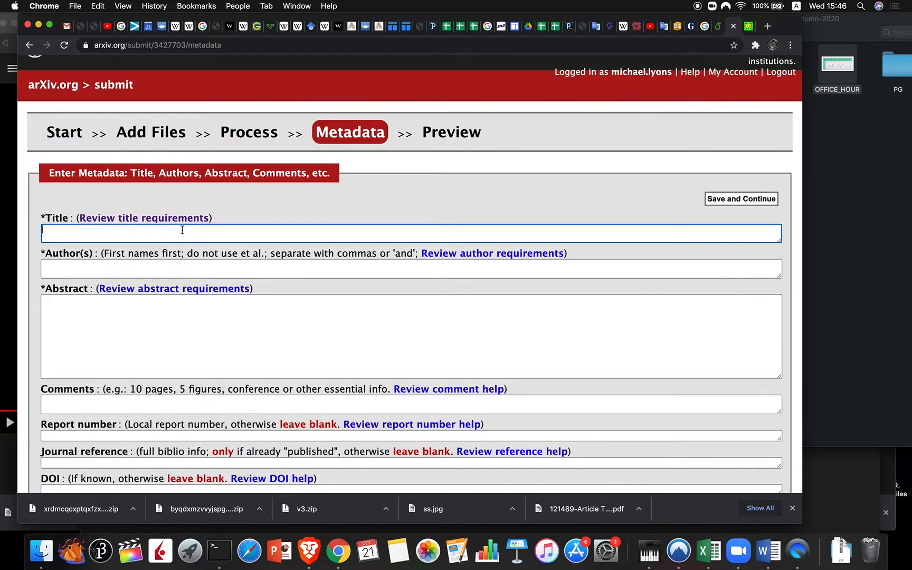
key("super+v")
left_click(115, 268)
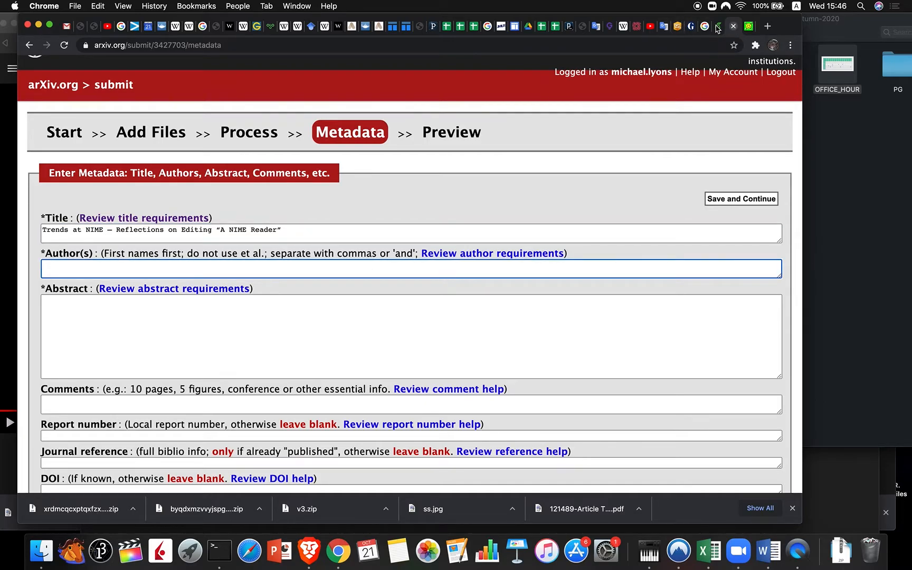
left_click(748, 26)
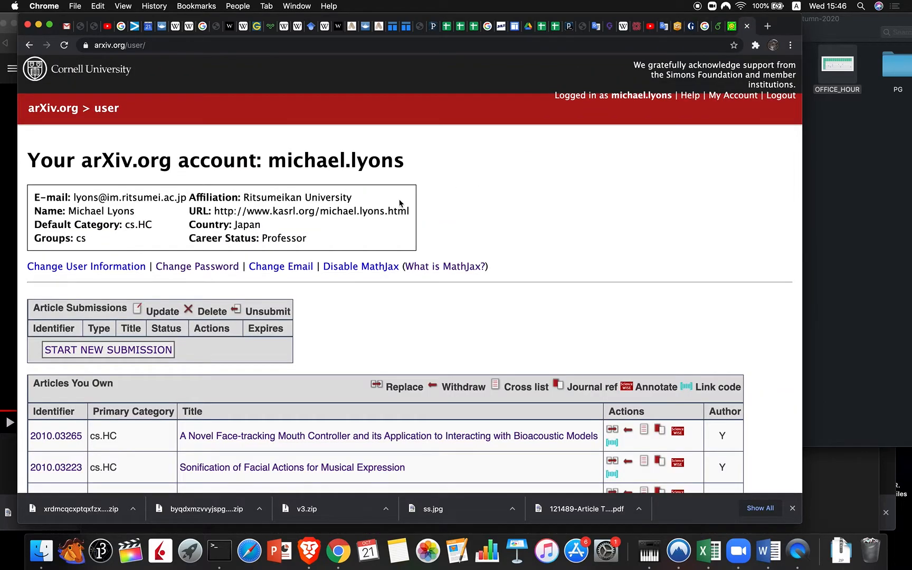
Step: Paste both authors' names from the Overleaf PDF into Author(s), separated by a comma
left_click(718, 26)
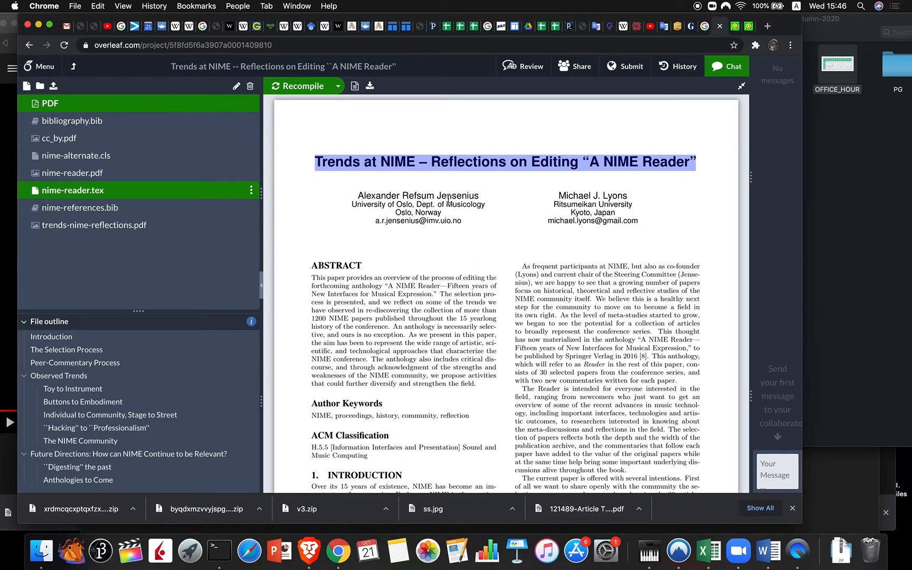
left_click_drag(446, 195, 411, 196)
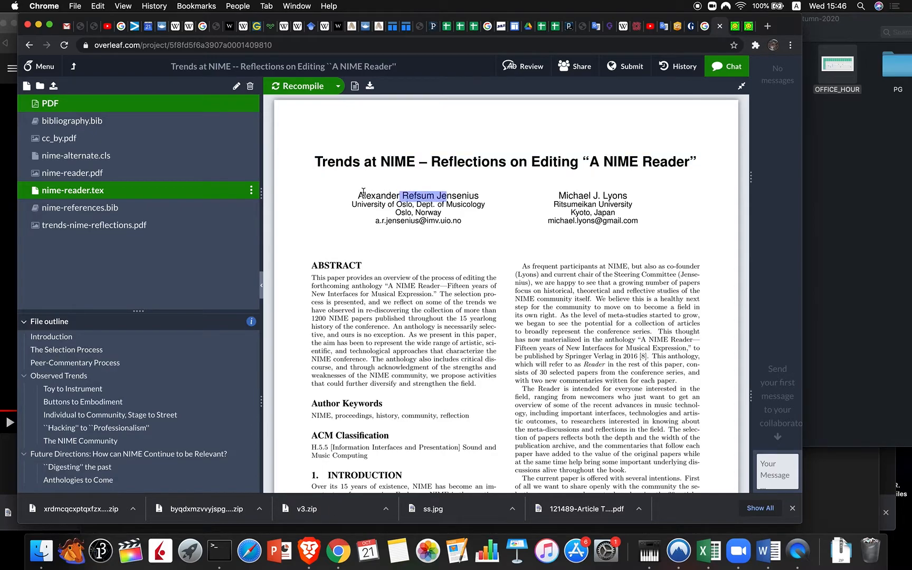
left_click_drag(358, 195, 478, 197)
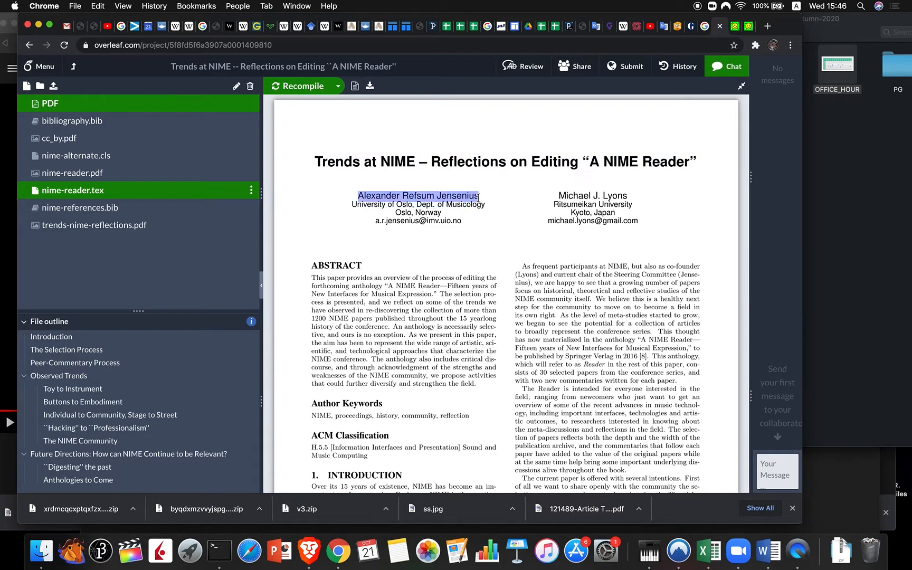
left_click(735, 27)
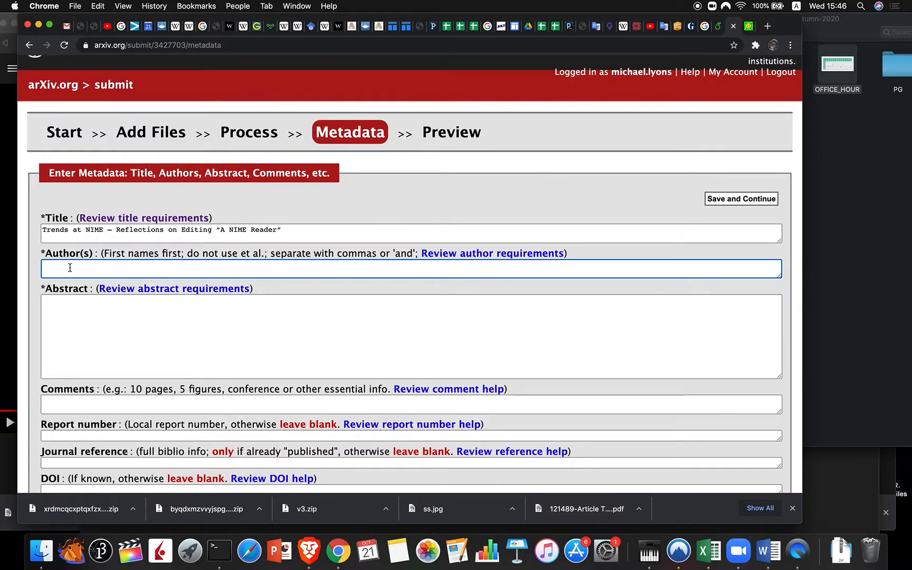
key("super+v")
type(",")
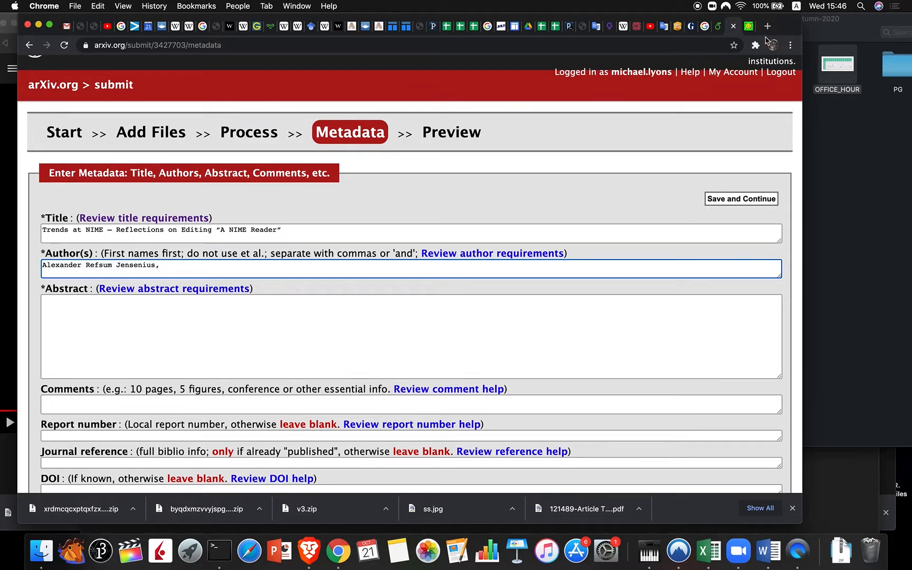
left_click(718, 26)
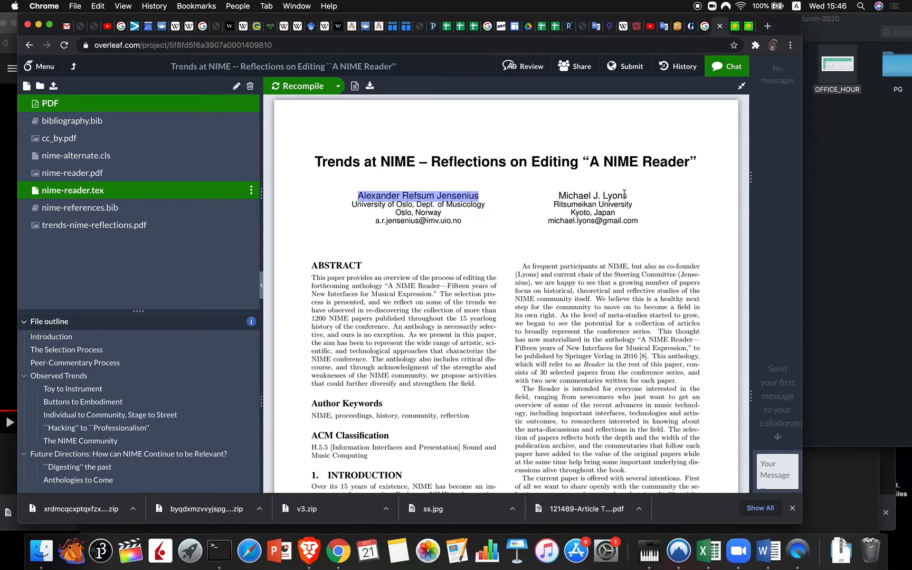
left_click_drag(627, 195, 559, 194)
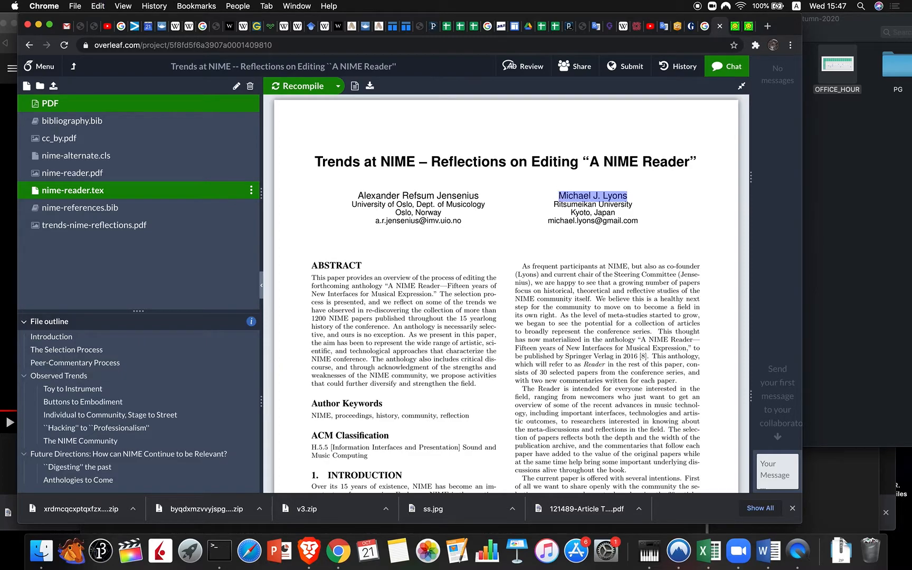
left_click(733, 27)
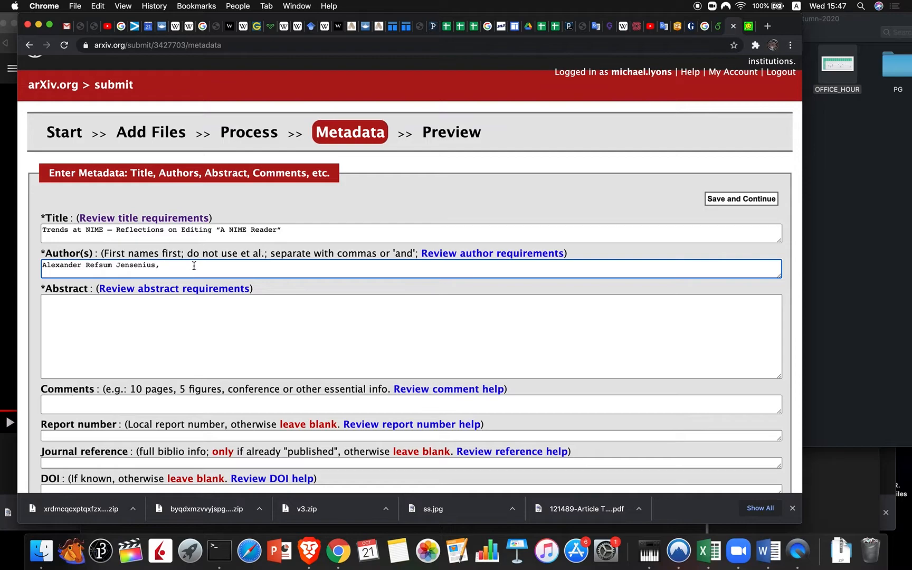
key("super+v")
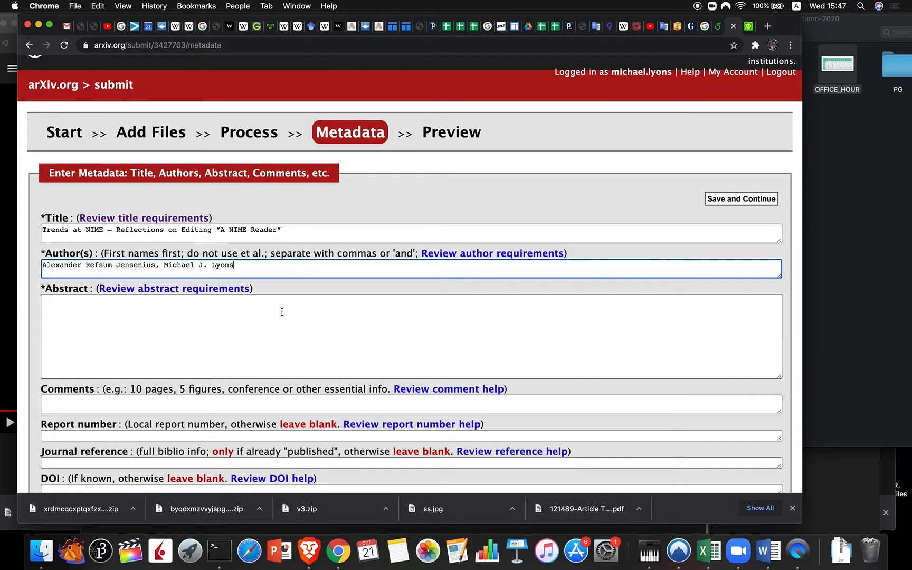
Step: Copy the abstract paragraph from the Overleaf PDF and paste it into the Abstract box
left_click(707, 26)
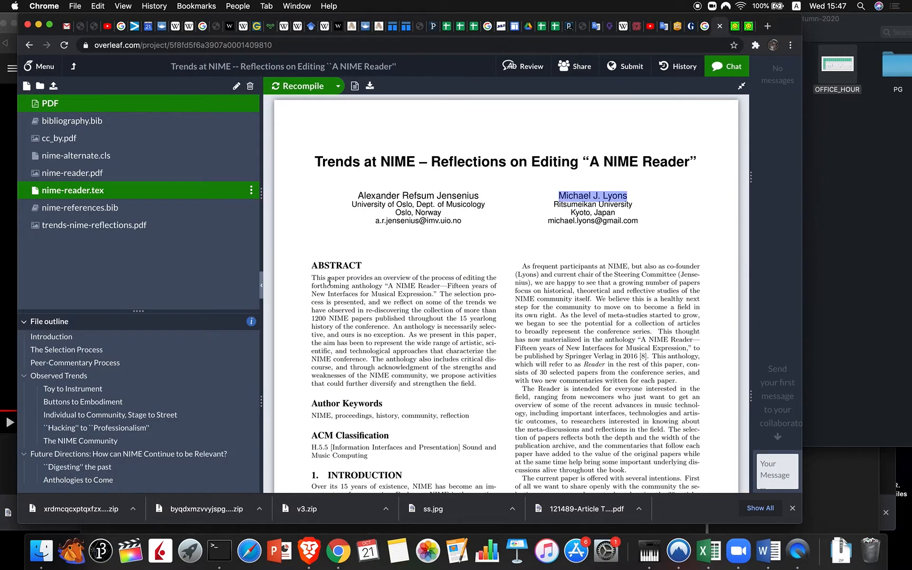
left_click_drag(312, 278, 477, 385)
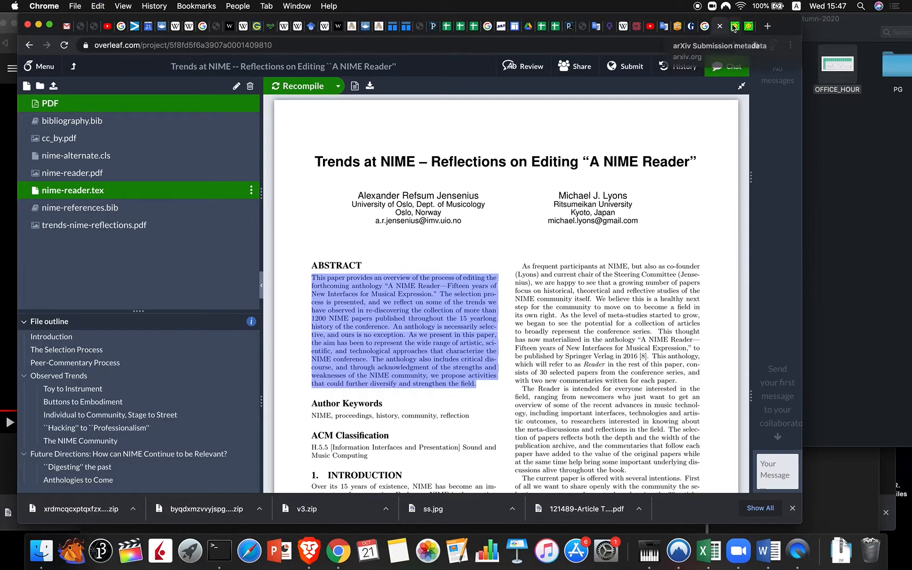
left_click(734, 27)
left_click(65, 319)
key("super+v")
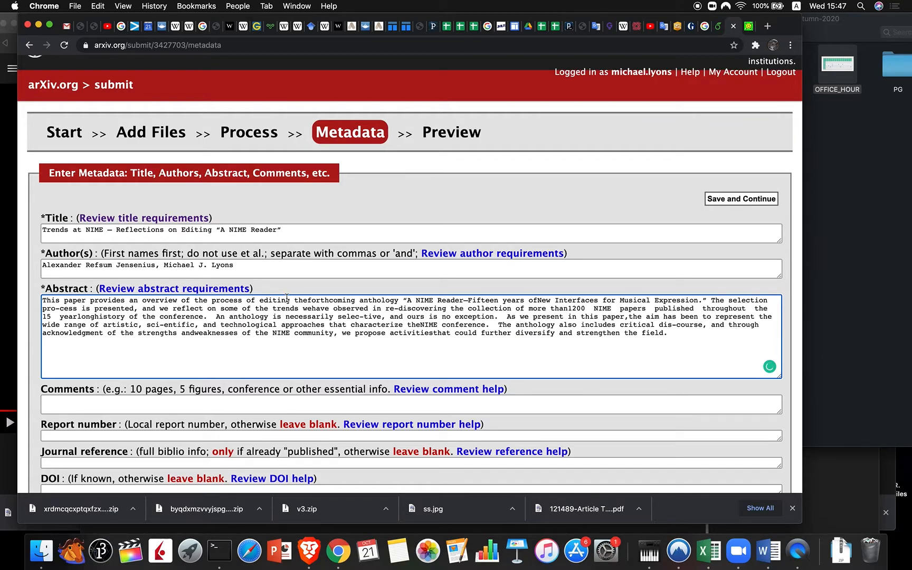
scroll(287, 297, "down", 2)
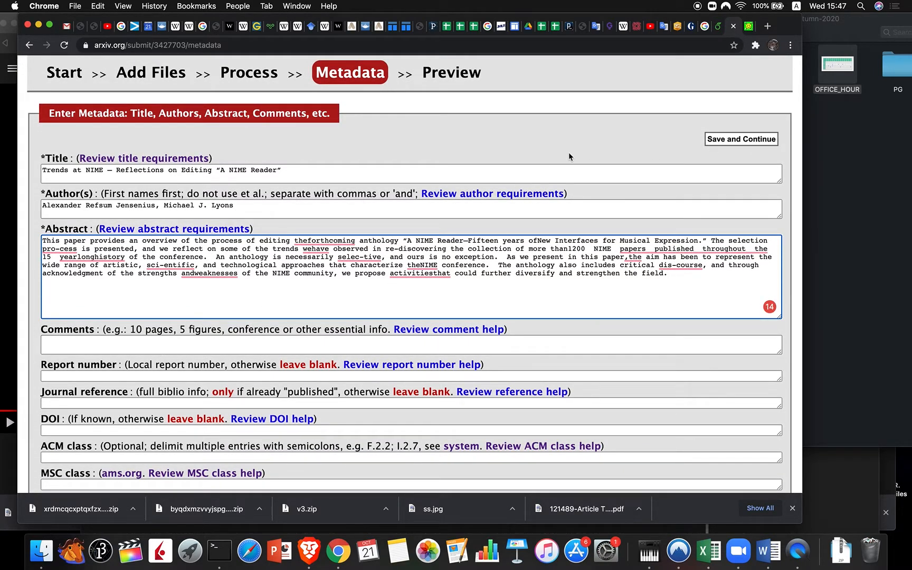
left_click(717, 26)
Step: Check the paper's length in the PDF and enter '5 pages, 1 table' as Comments
scroll(507, 276, "down", 10)
scroll(508, 279, "down", 20)
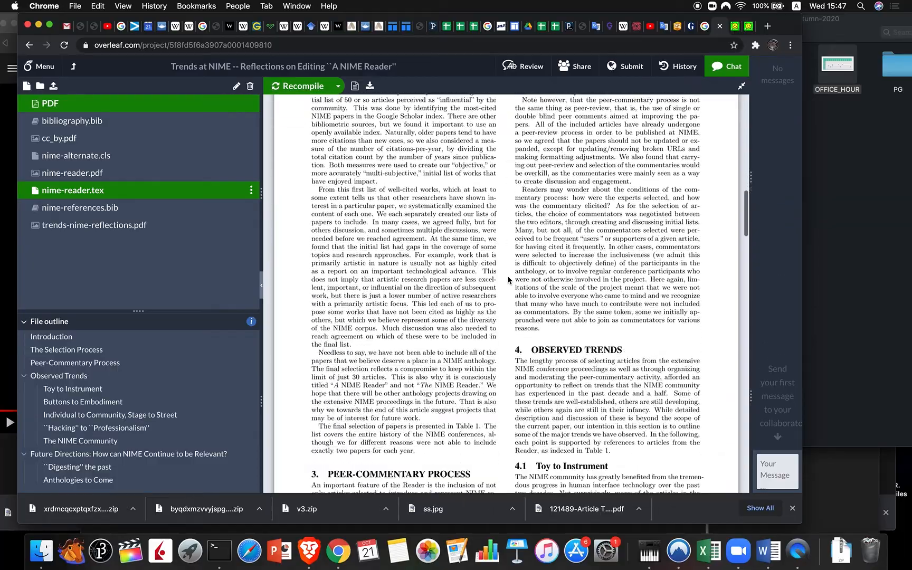
scroll(507, 275, "down", 15)
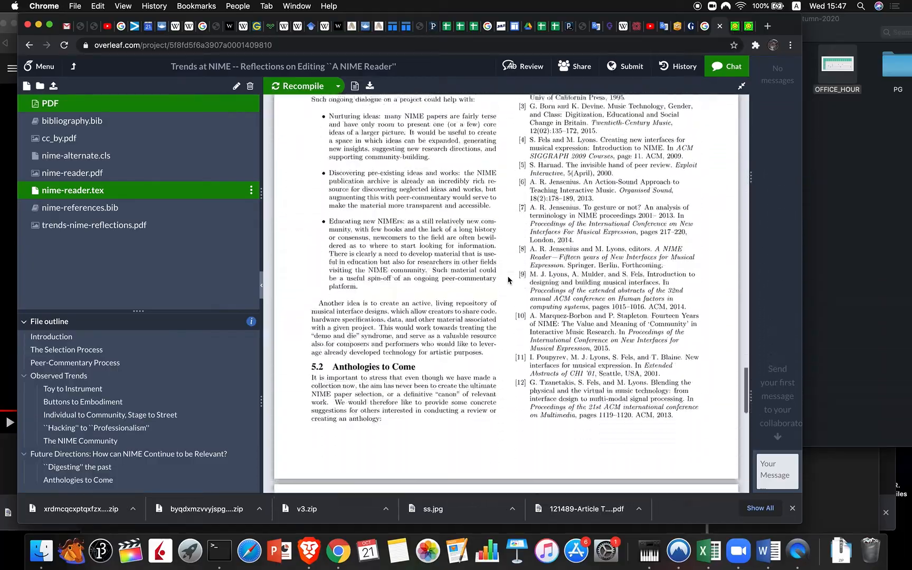
scroll(507, 275, "up", 20)
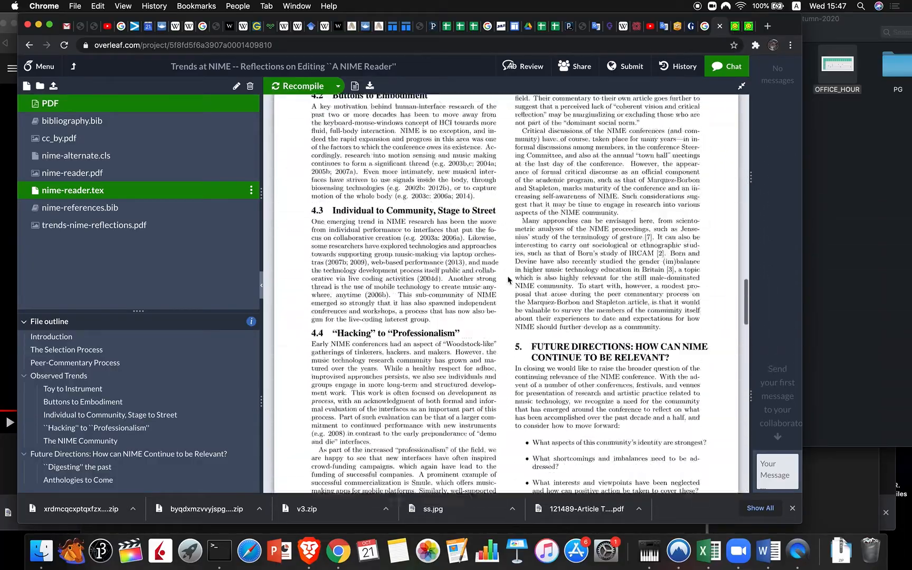
left_click(736, 29)
left_click(139, 346)
type("5 pages, 1 table")
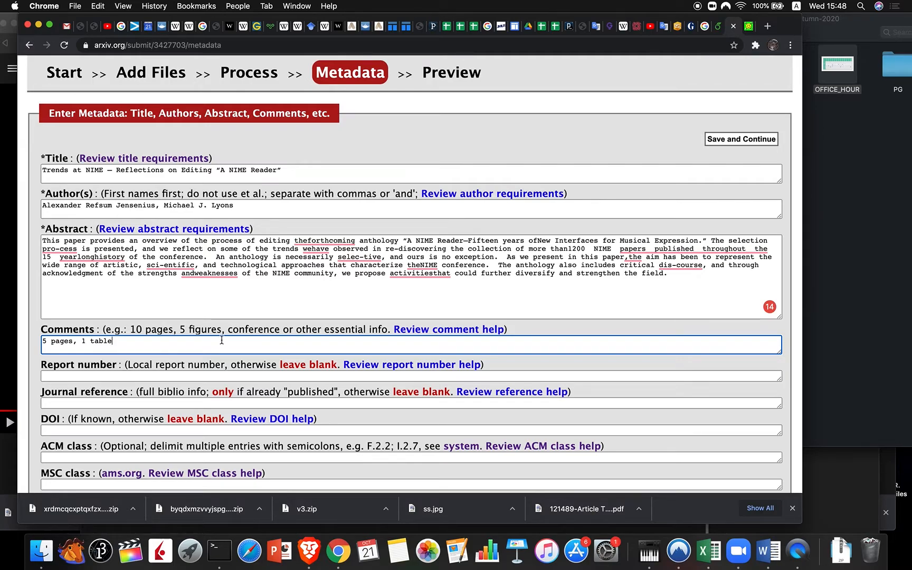
left_click(71, 404)
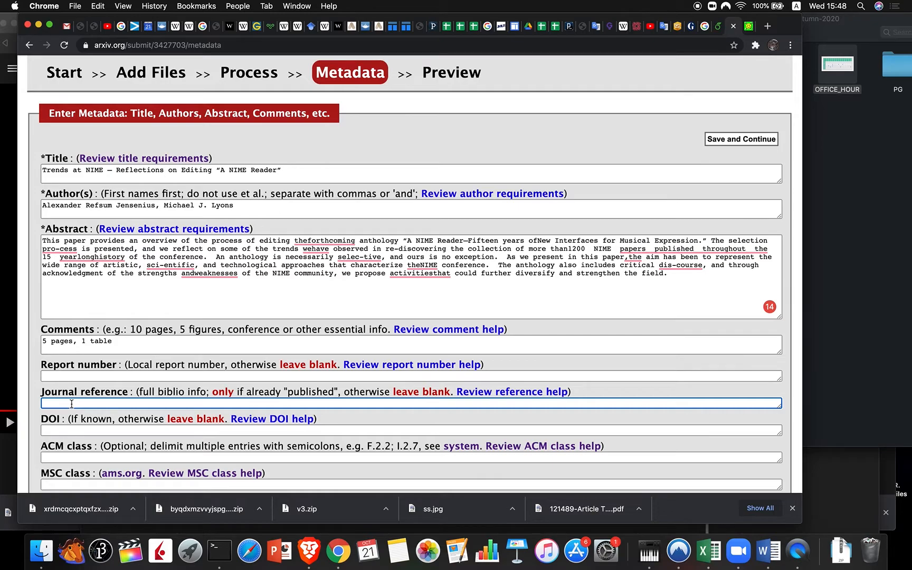
left_click(748, 27)
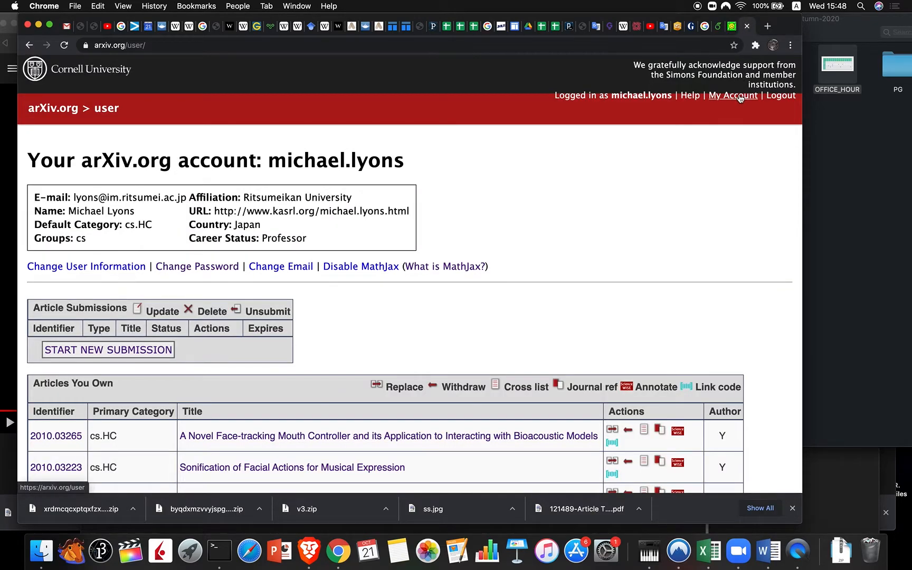
scroll(401, 317, "down", 5)
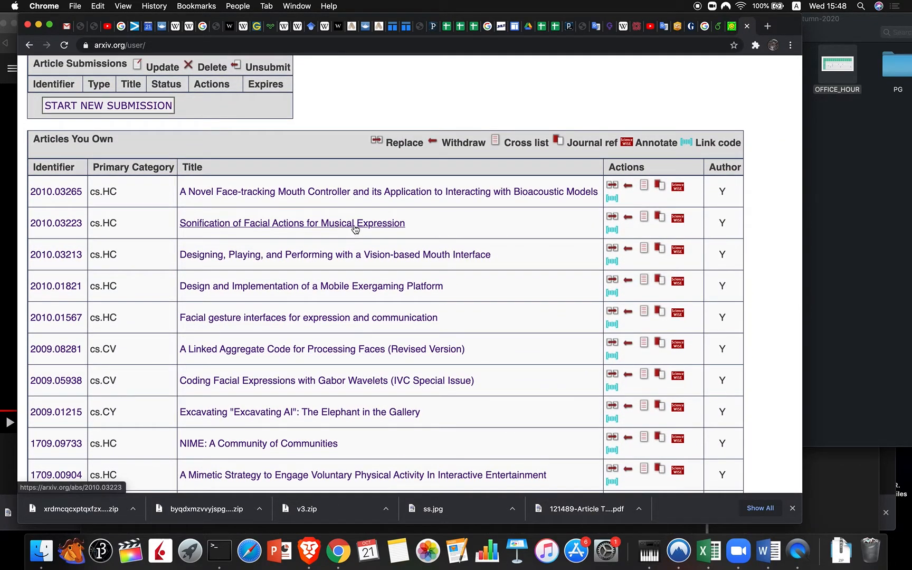
left_click(355, 224)
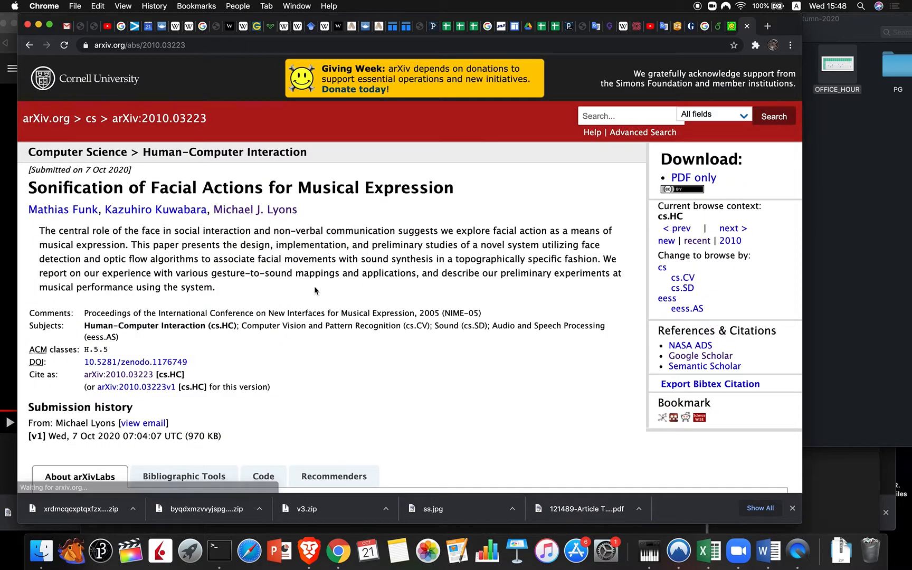
scroll(314, 286, "down", 5)
scroll(315, 286, "down", 2)
scroll(286, 268, "up", 6)
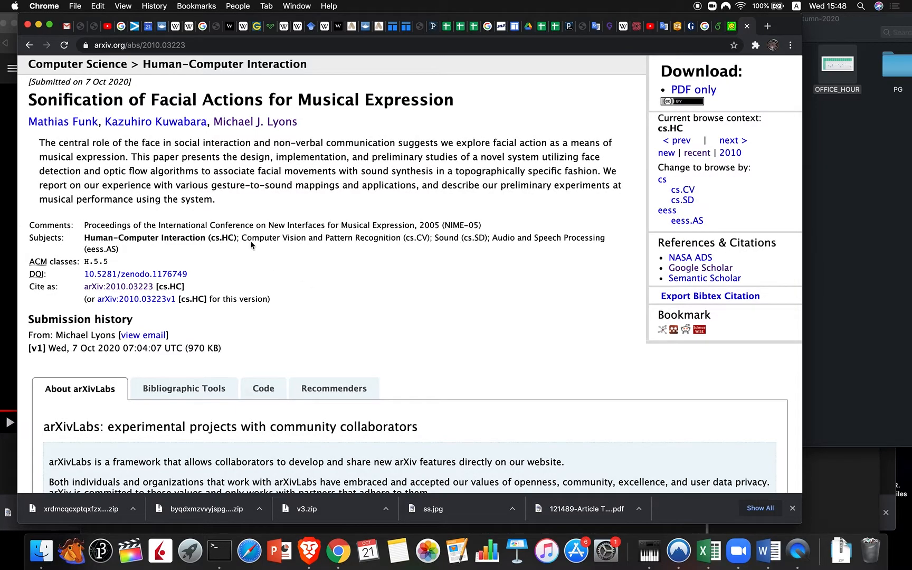
left_click_drag(85, 225, 439, 226)
key("super+c")
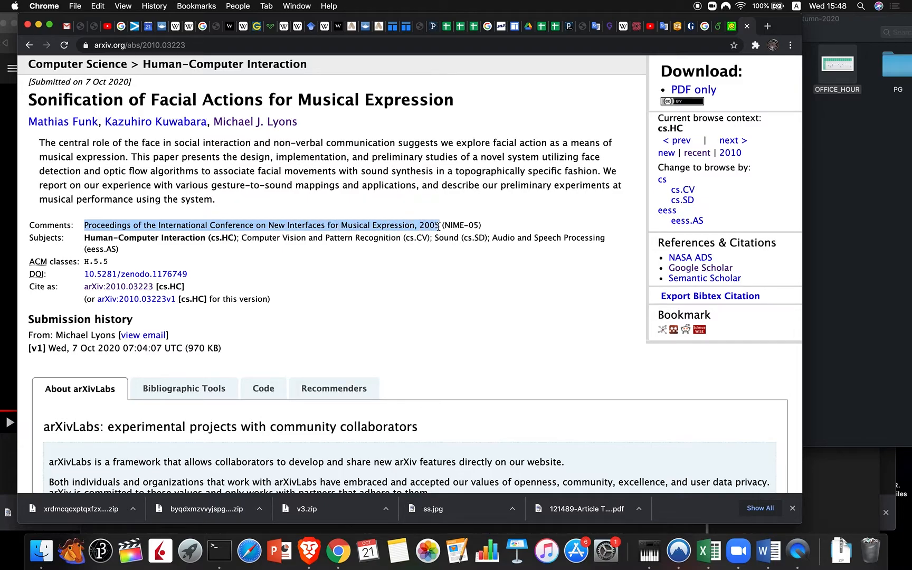
left_click(718, 29)
scroll(122, 266, "down", 2)
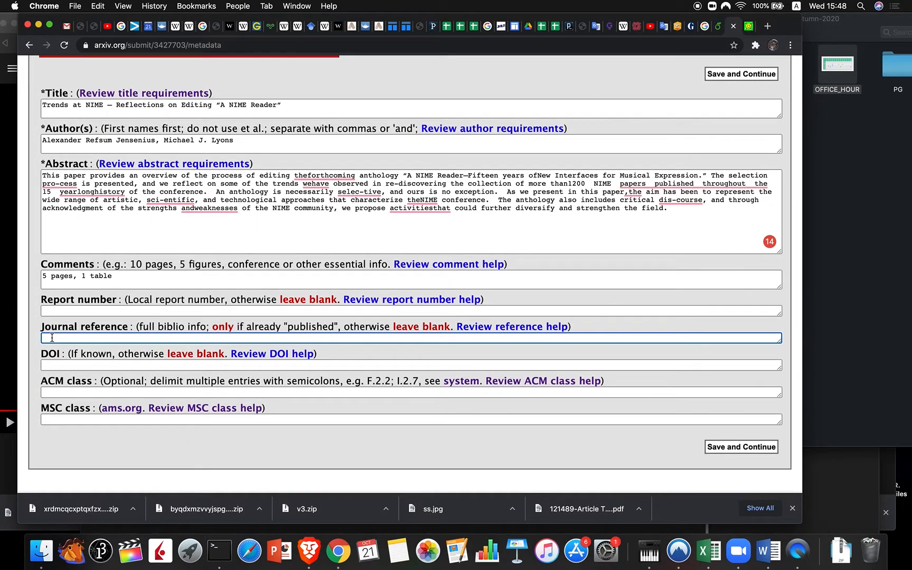
Step: Paste the NIME proceedings citation as journal reference and correct the year to 2016
key("super+v")
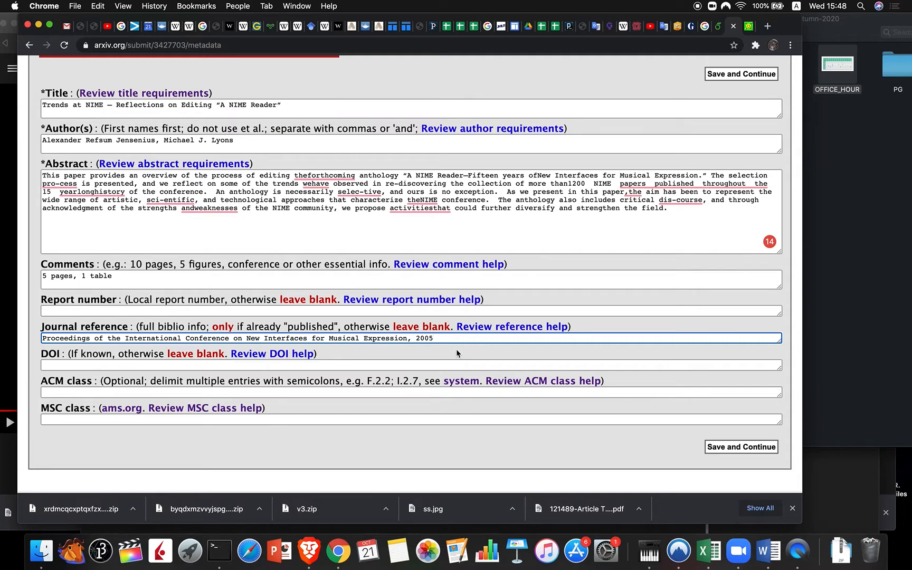
key("BackSpace")
key("BackSpace")
Step: Search Google for the paper's title plus 'zenodo' in a new tab
left_click(767, 26)
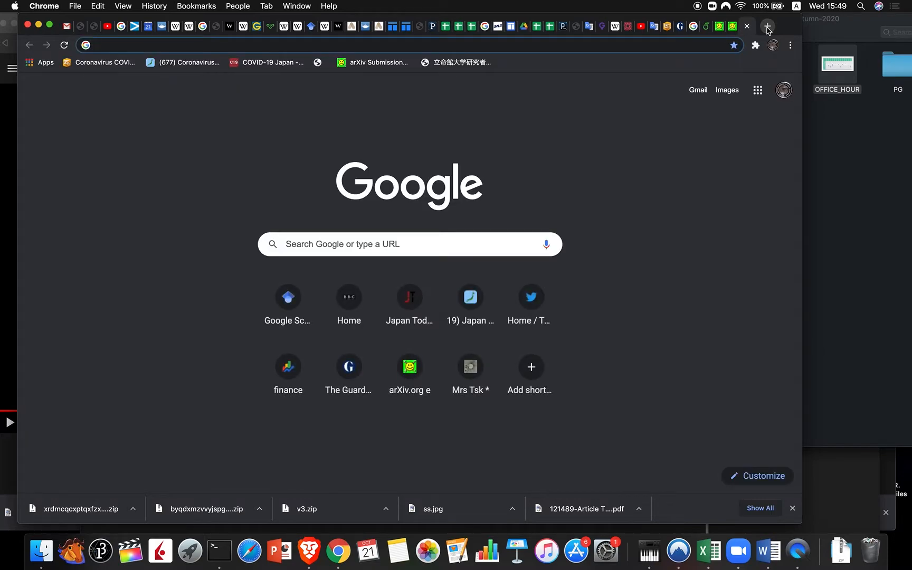
left_click(706, 26)
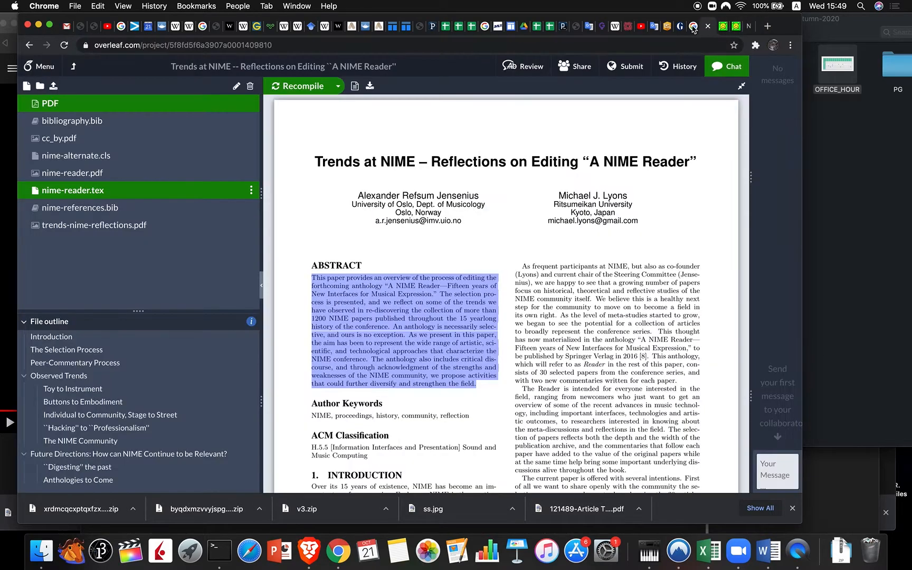
left_click(317, 161)
left_click_drag(447, 179, 693, 160)
key("super+c")
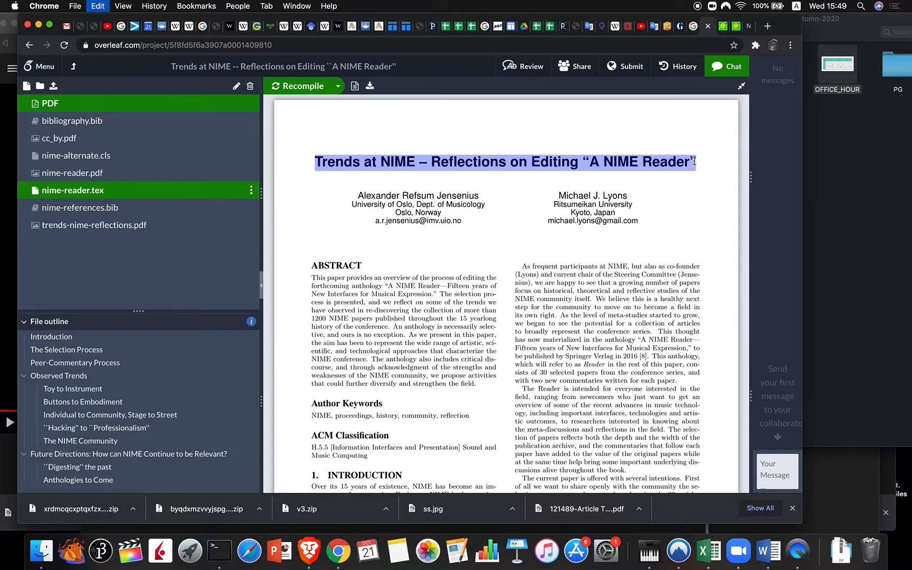
left_click(767, 27)
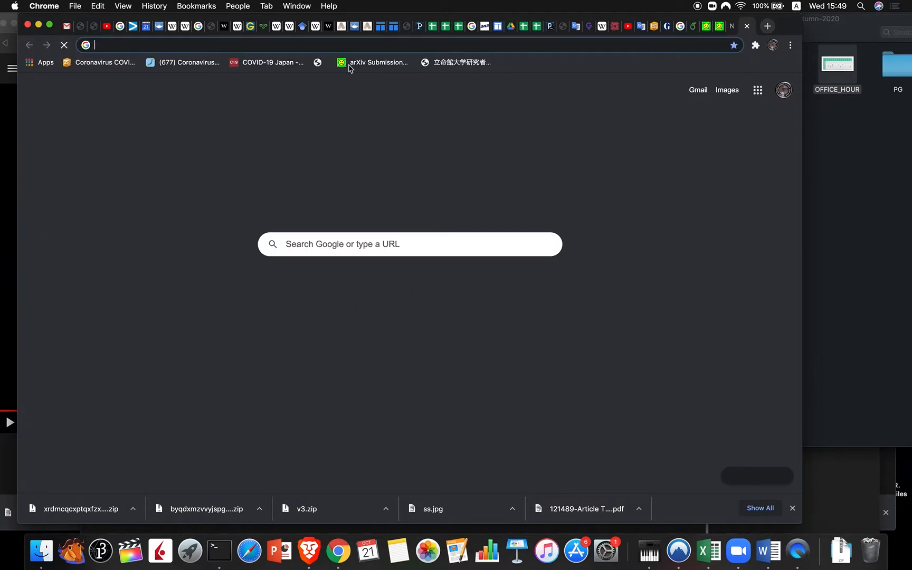
left_click(258, 47)
key("super+v")
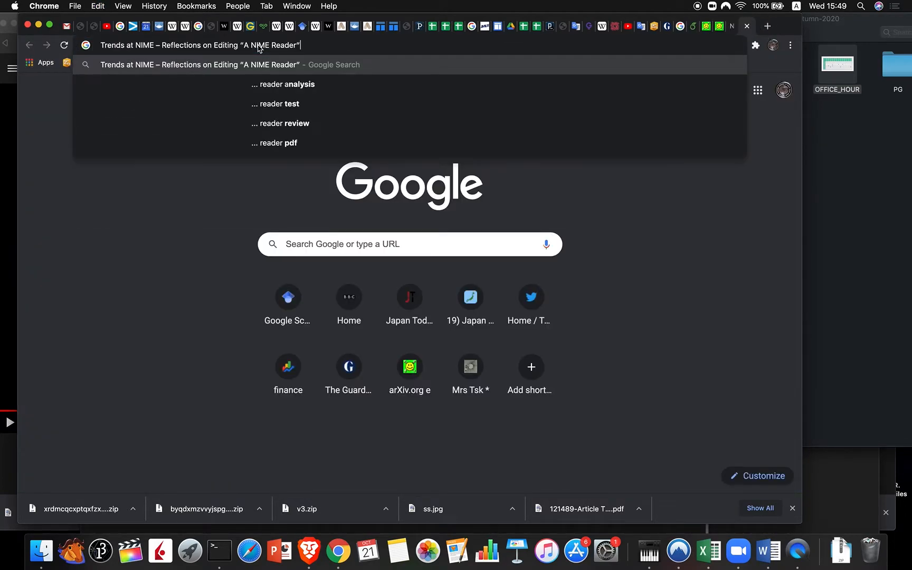
type("zenodo")
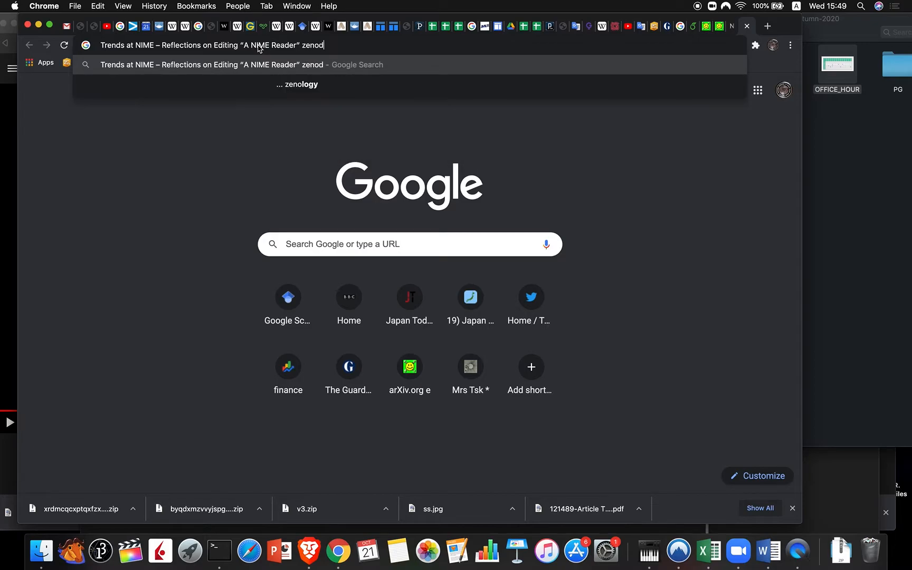
key("Return")
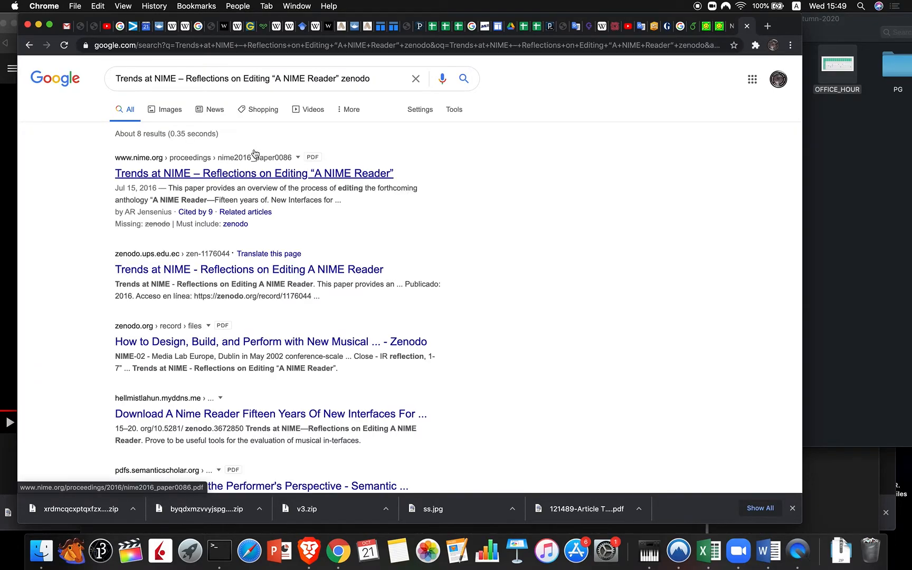
Step: Check the zenodo record, then open the paper's PDF on nime.org from the results
left_click(175, 269)
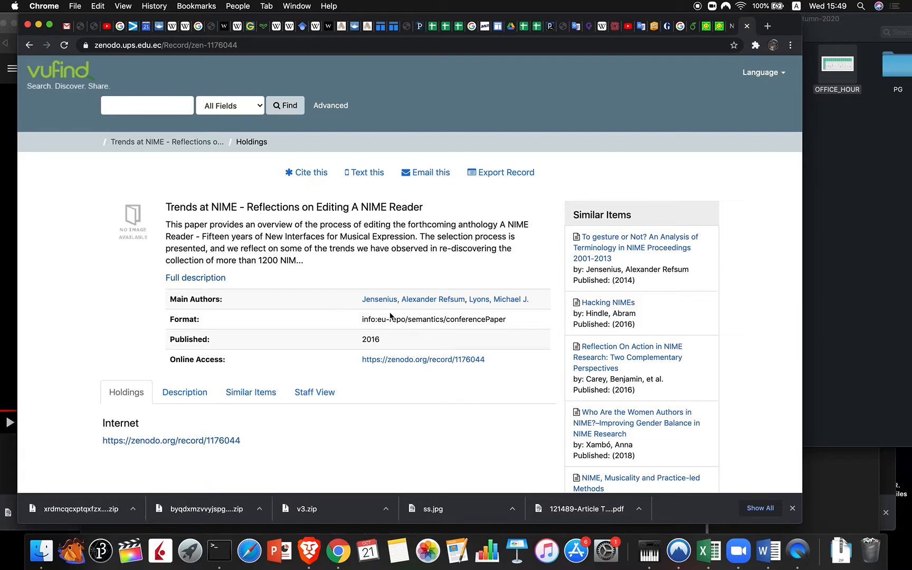
left_click(30, 45)
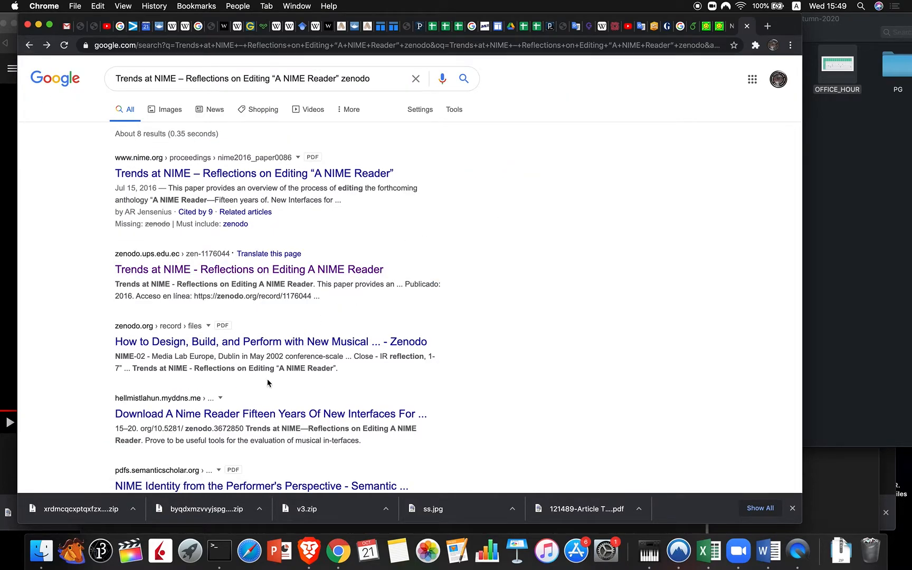
scroll(267, 382, "down", 2)
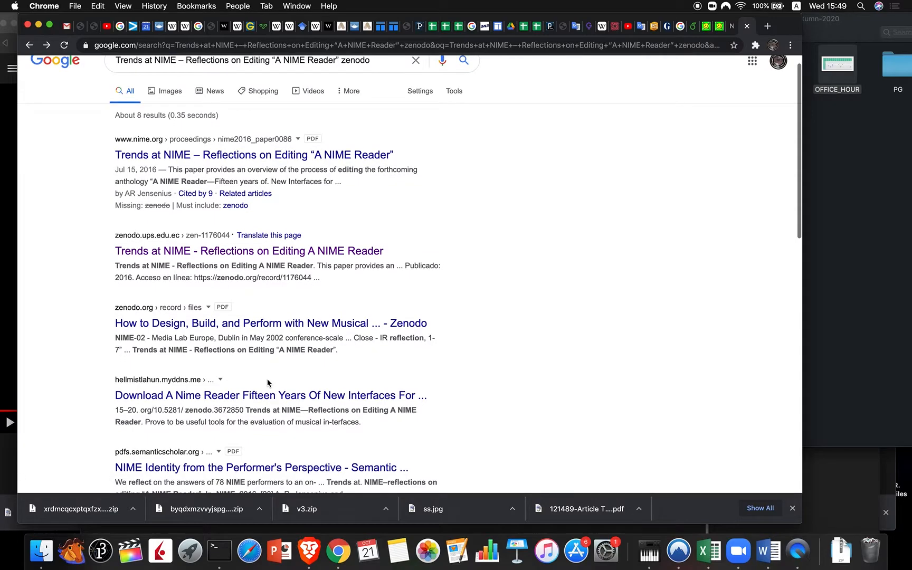
scroll(267, 383, "down", 1)
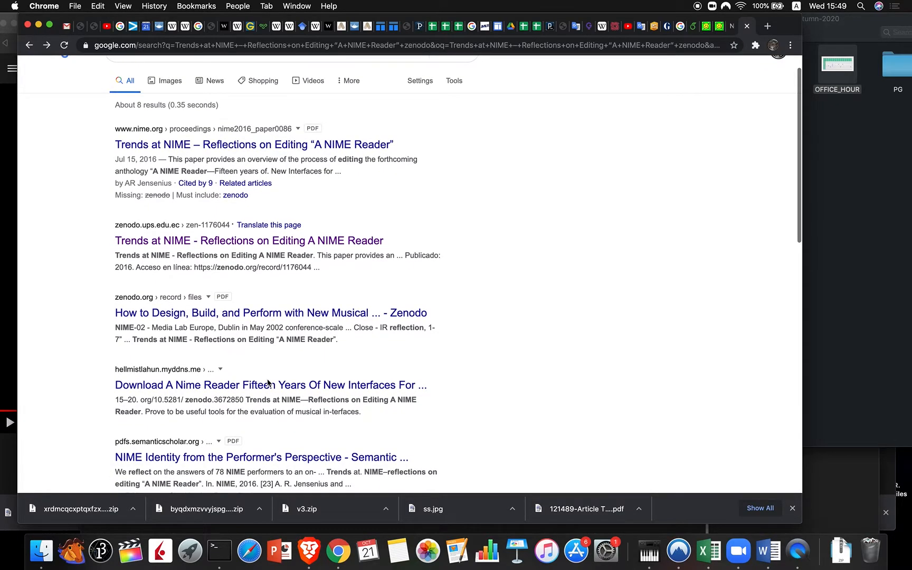
left_click(252, 144)
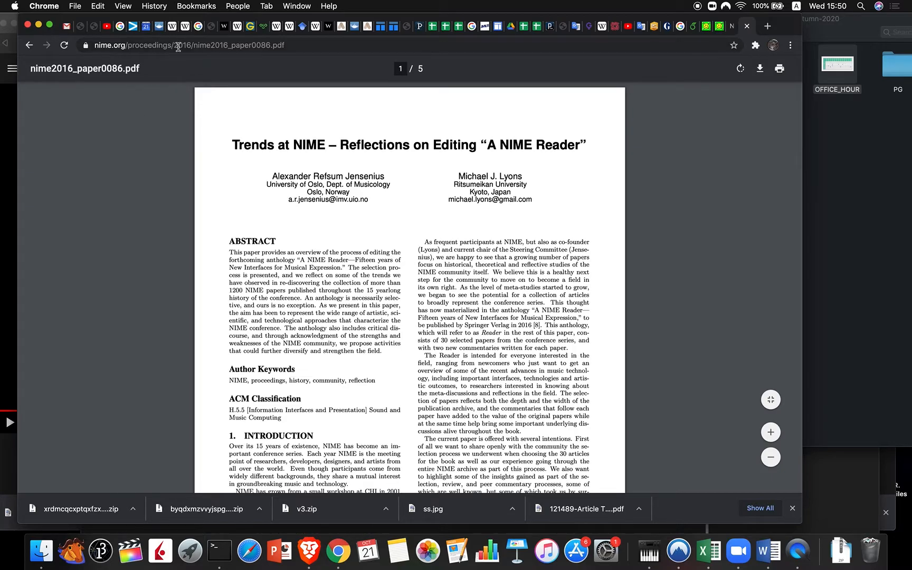
Step: Trim the PDF address back to nime.org to reach the NIME home page
left_click_drag(197, 47, 299, 46)
key("BackSpace")
key("Return")
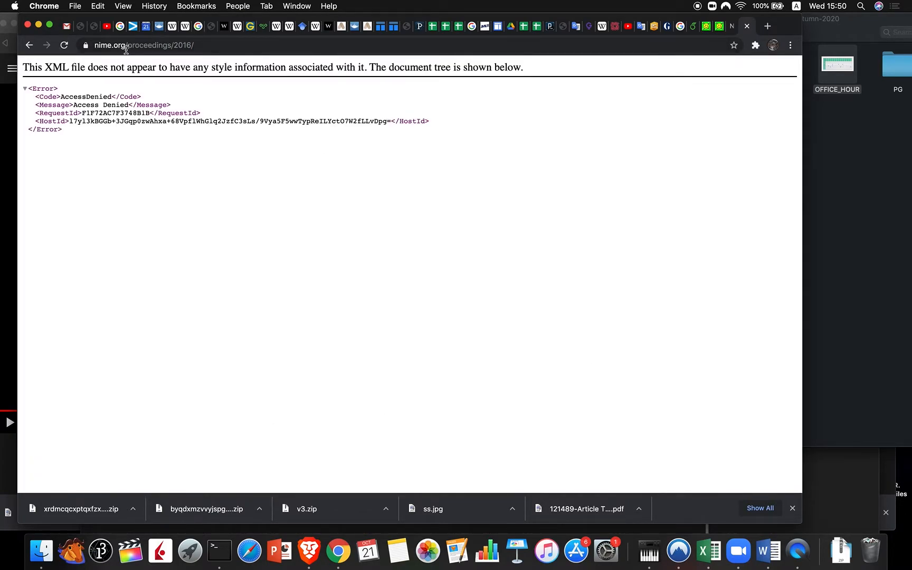
left_click_drag(127, 48, 217, 51)
key("BackSpace")
key("Return")
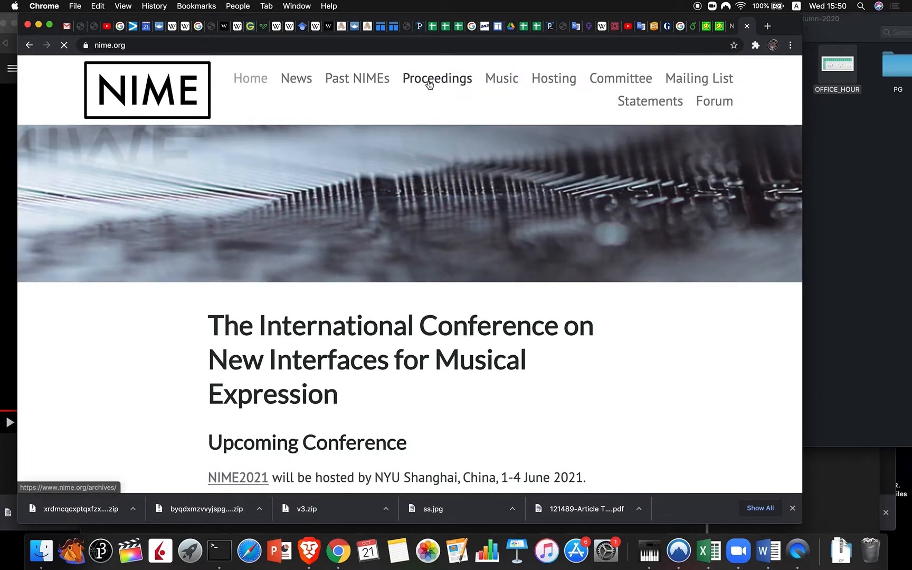
left_click(430, 84)
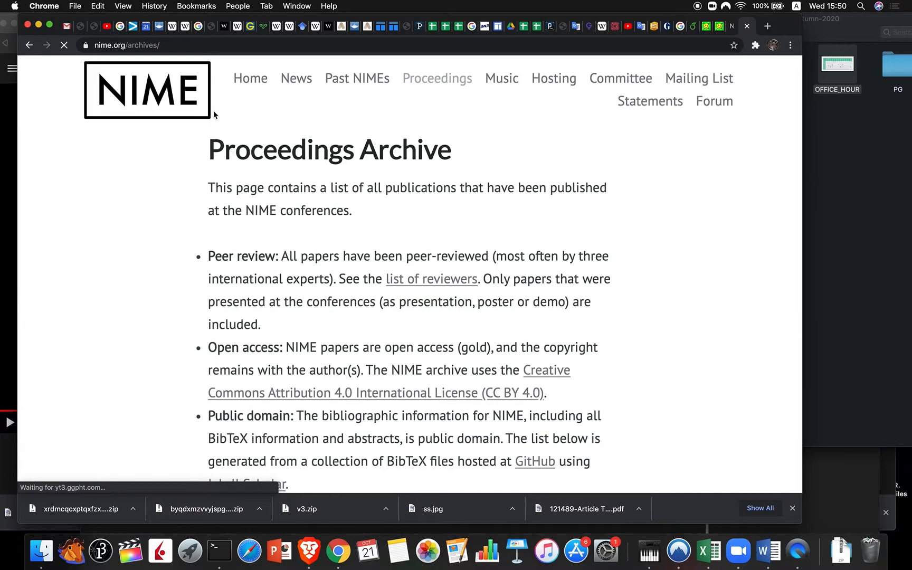
left_click(99, 8)
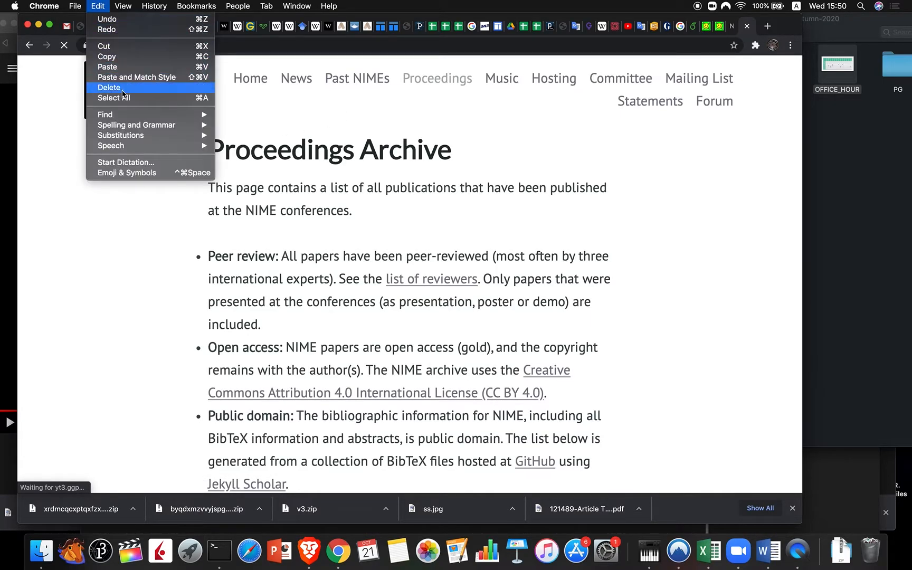
mouse_move(126, 114)
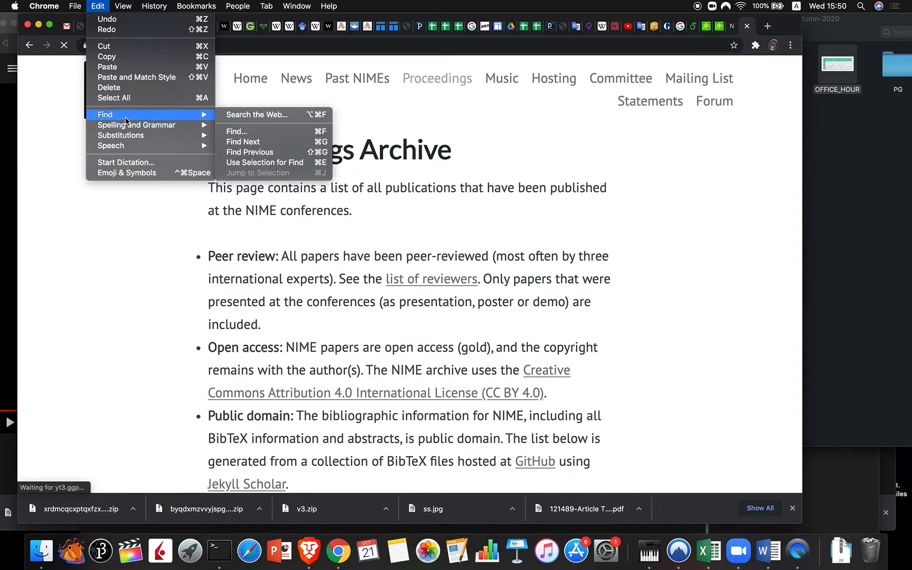
left_click(254, 133)
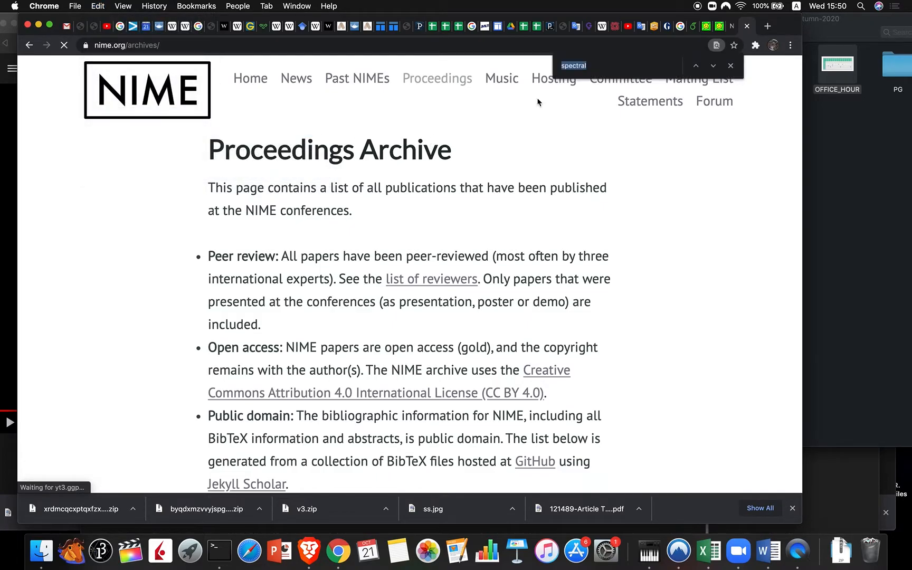
type("Trends")
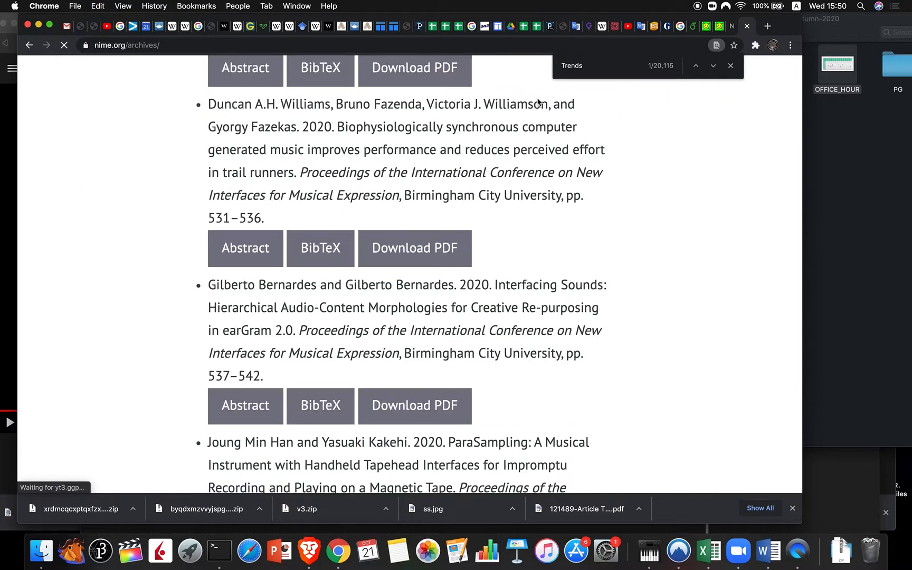
type(" at")
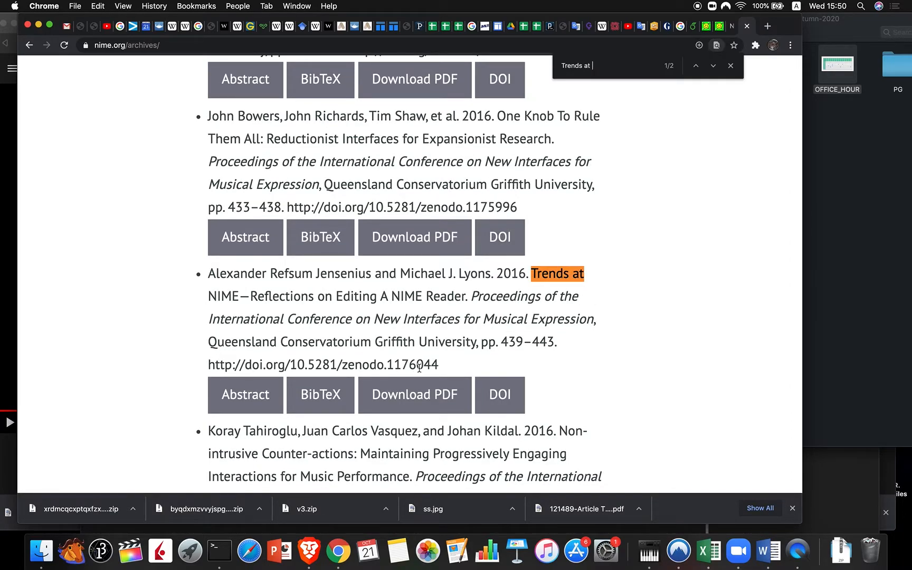
left_click_drag(439, 368, 197, 364)
key("super+c")
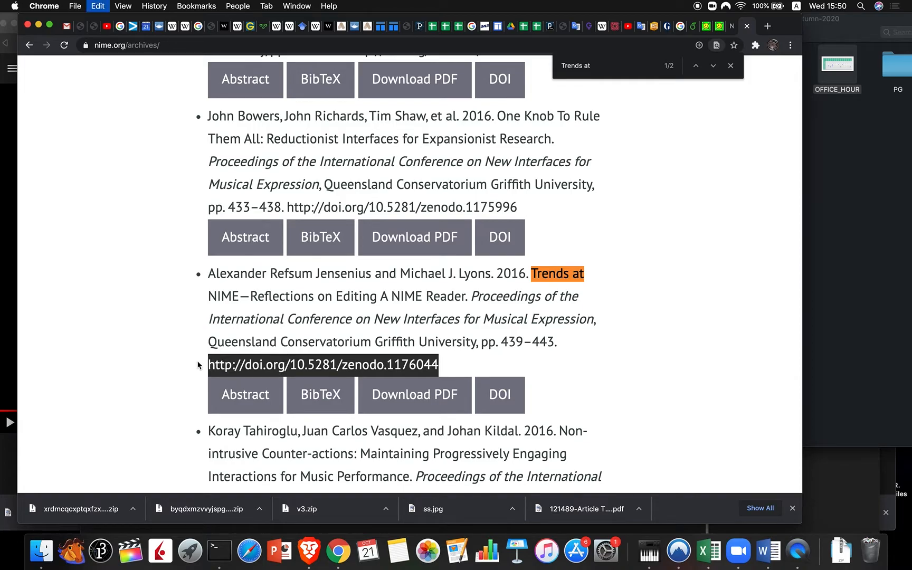
left_click(705, 31)
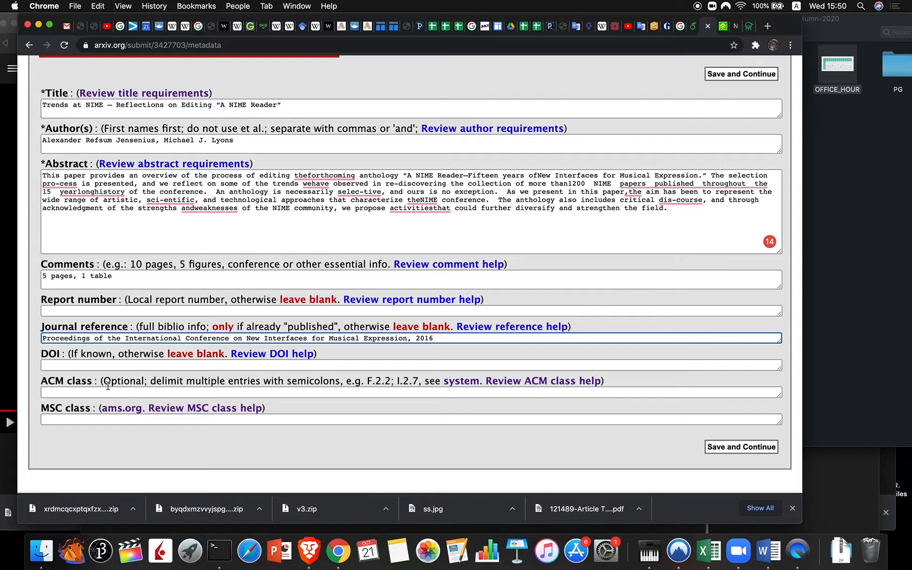
Step: Paste the DOI link and trim its web prefix, leaving 10.5281/zenodo.1176044
left_click(53, 366)
key("super+v")
left_click(109, 365)
key("BackSpace")
key("BackSpace")
key("BackSpace")
key("BackSpace")
key("BackSpace")
key("BackSpace")
key("BackSpace")
key("BackSpace")
key("BackSpace")
key("BackSpace")
key("BackSpace")
key("BackSpace")
key("BackSpace")
key("BackSpace")
key("BackSpace")
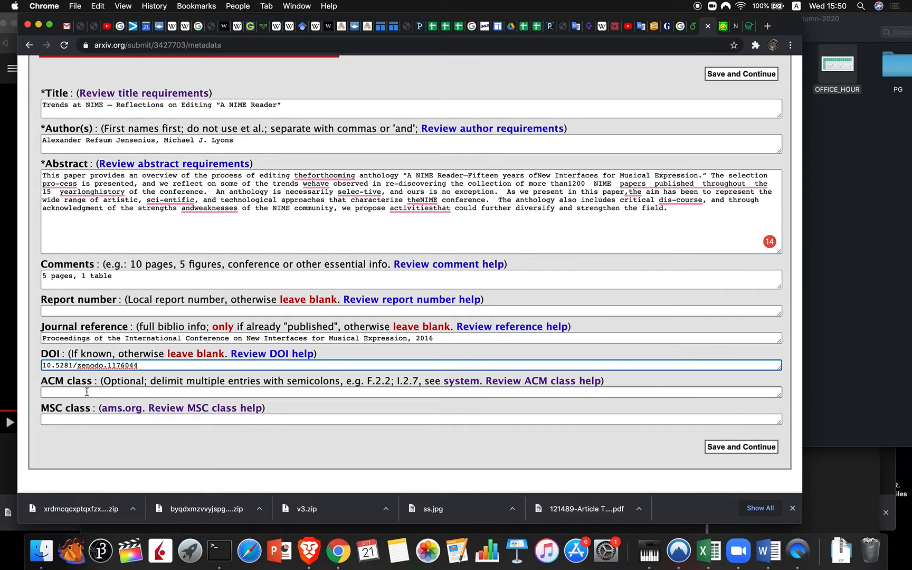
Step: Enter H.5.5 as the ACM class with no trailing comma
left_click(68, 392)
type("H.5.5")
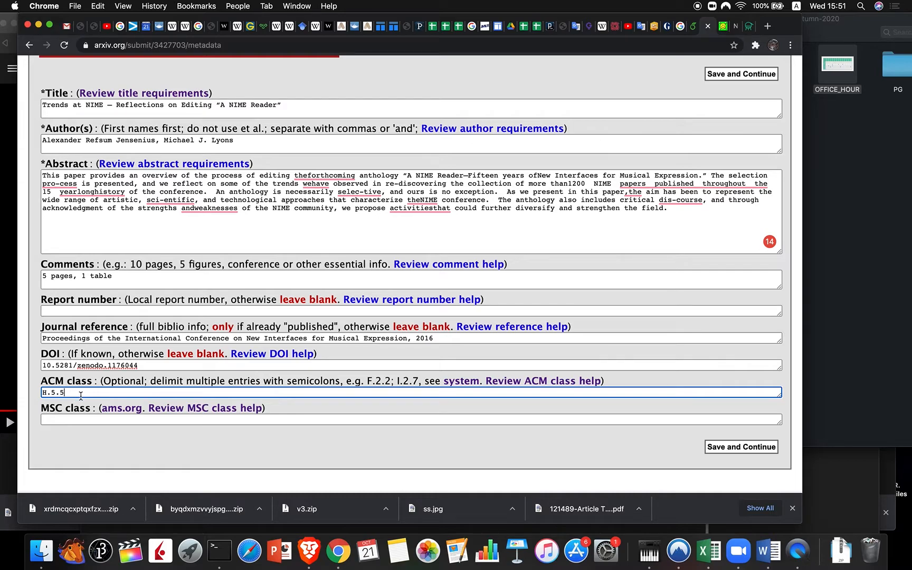
type(",")
key("BackSpace")
Step: Save the metadata form and continue the submission
left_click(722, 450)
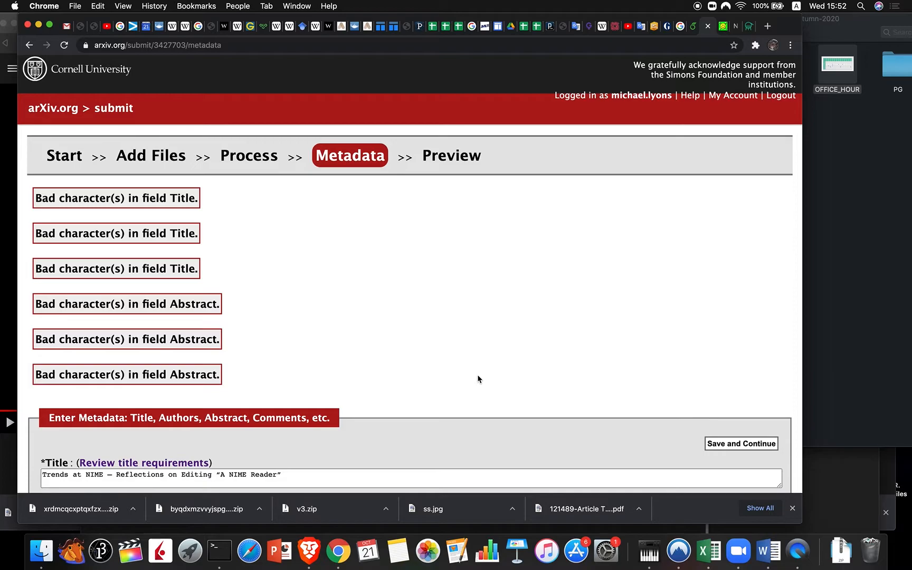
Step: Replace the abstract's curly quotes around the A NIME Reader title with plain quotes
scroll(478, 374, "down", 2)
scroll(478, 379, "down", 3)
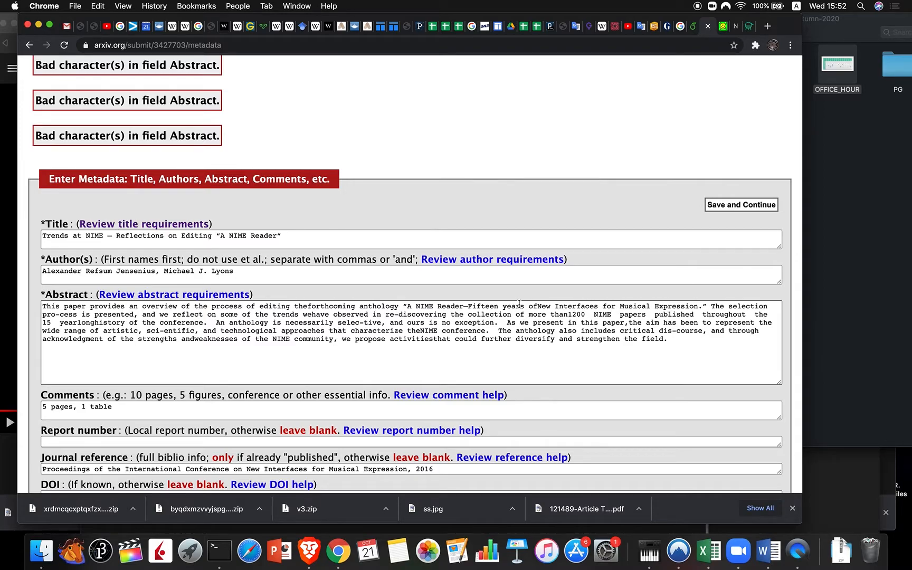
left_click(408, 307)
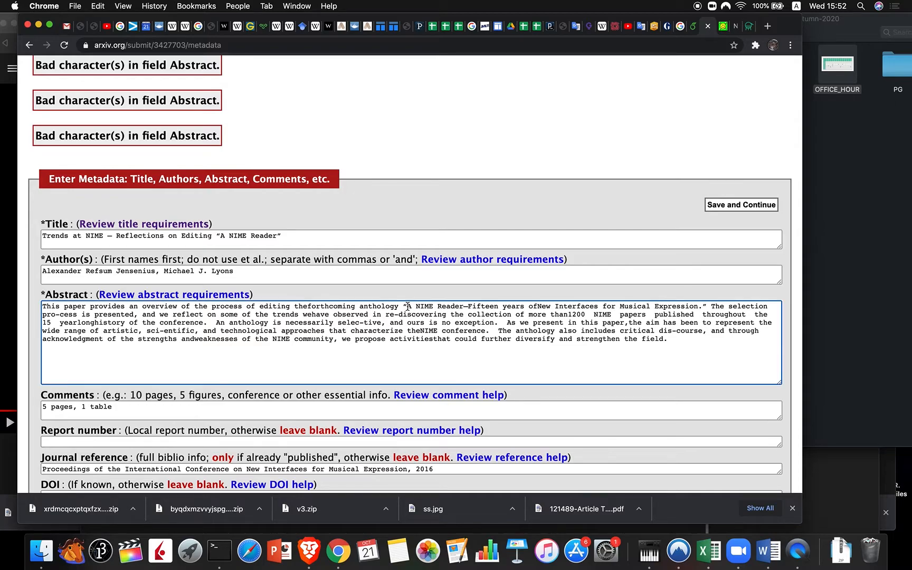
key("BackSpace")
type("\"")
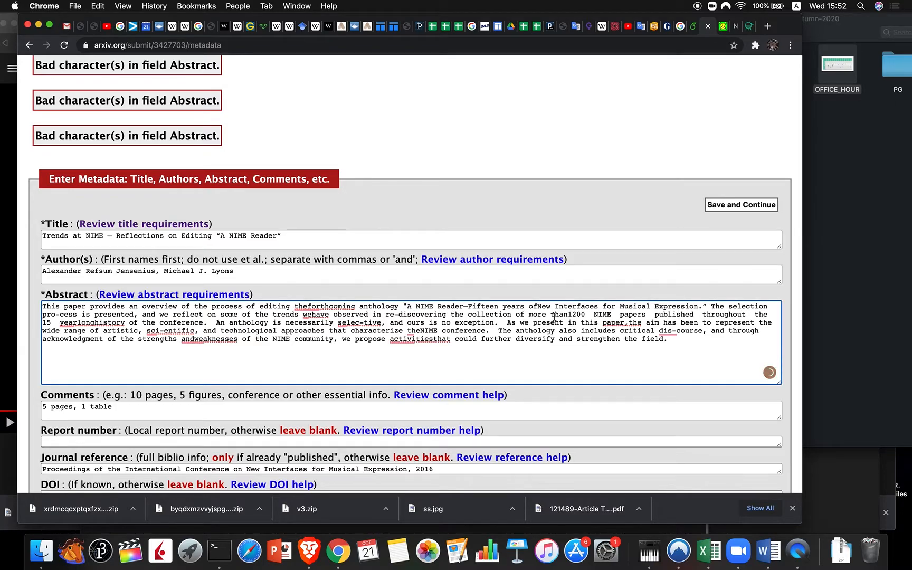
left_click(706, 306)
key("BackSpace")
type("\"")
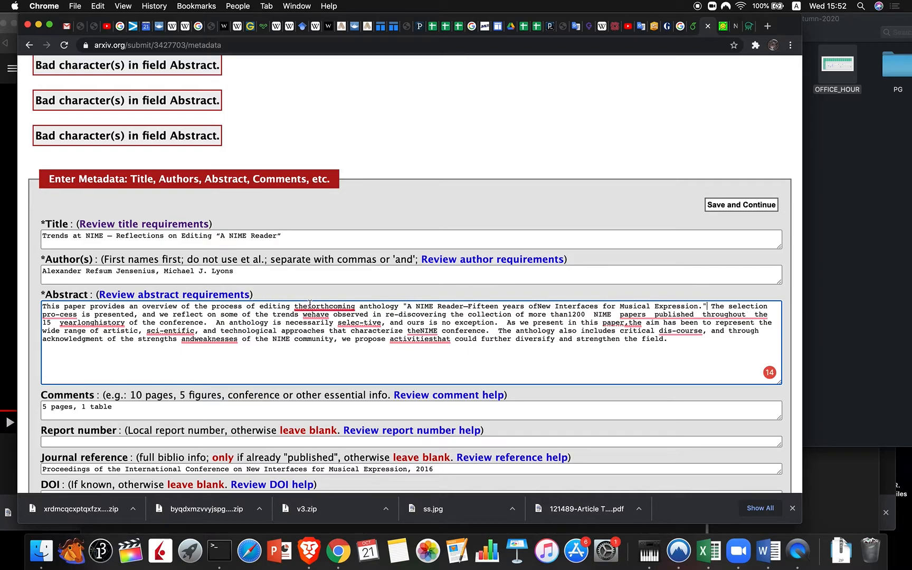
Step: Fix abstract errors: 'the forthcoming', 'process', 'we have', extra spaces, 'year long history', 'selective'
mouse_move(309, 305)
left_click(320, 323)
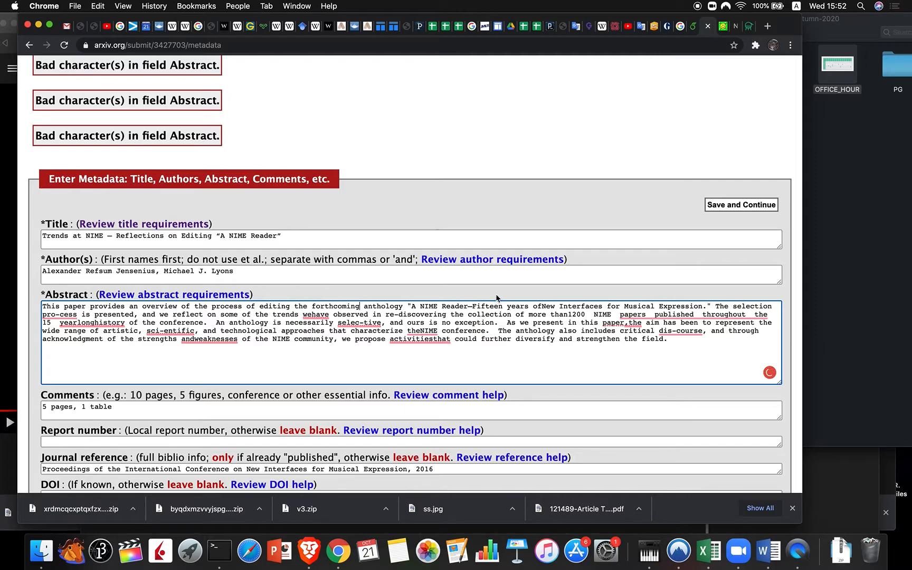
mouse_move(63, 316)
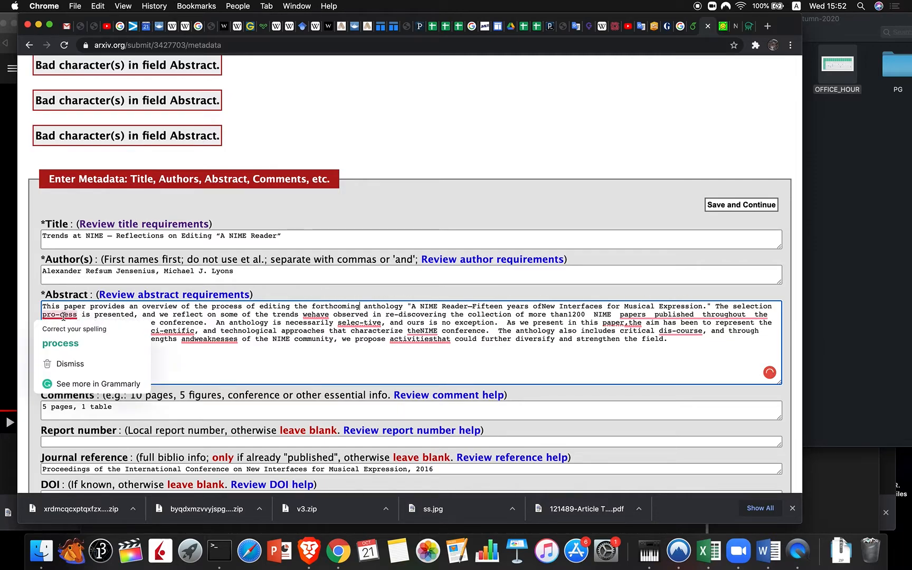
left_click(66, 343)
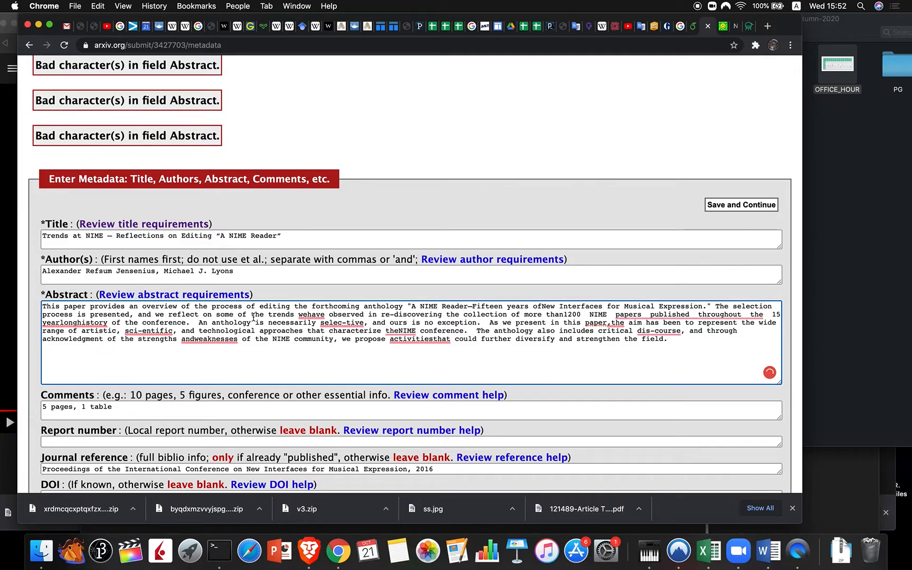
mouse_move(311, 315)
left_click(325, 344)
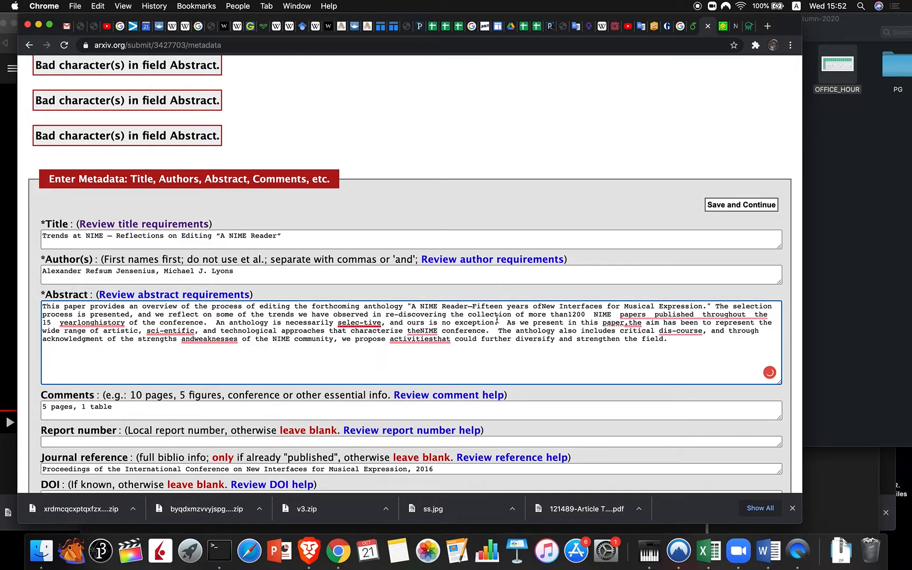
mouse_move(654, 315)
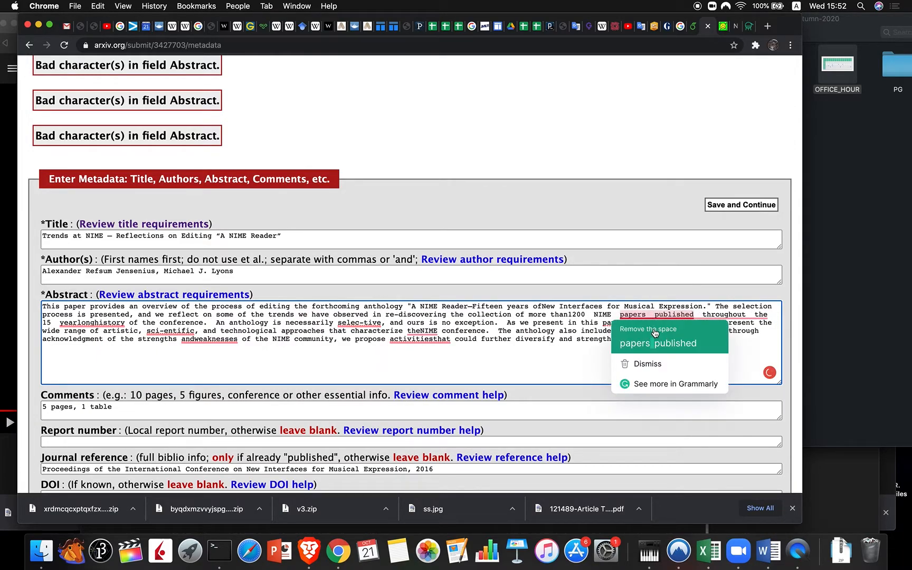
left_click(664, 342)
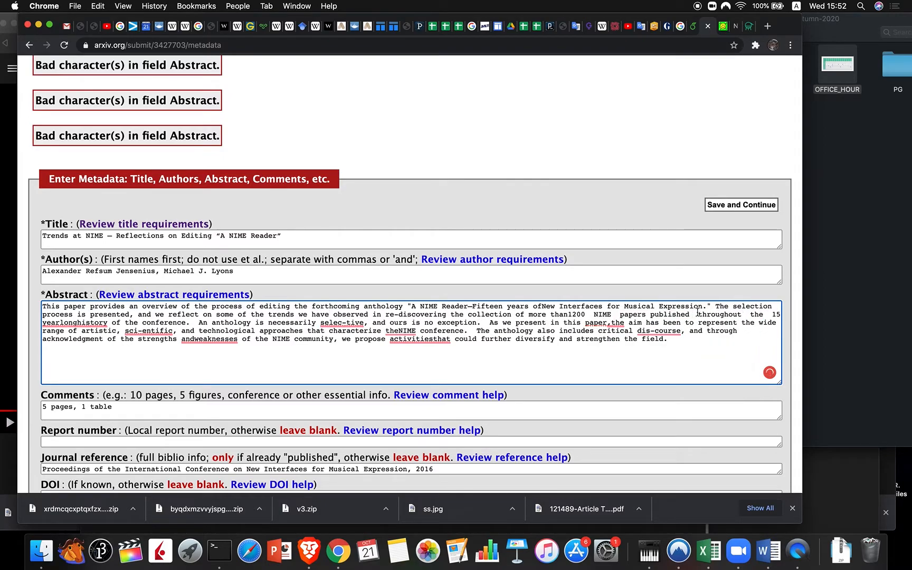
mouse_move(710, 318)
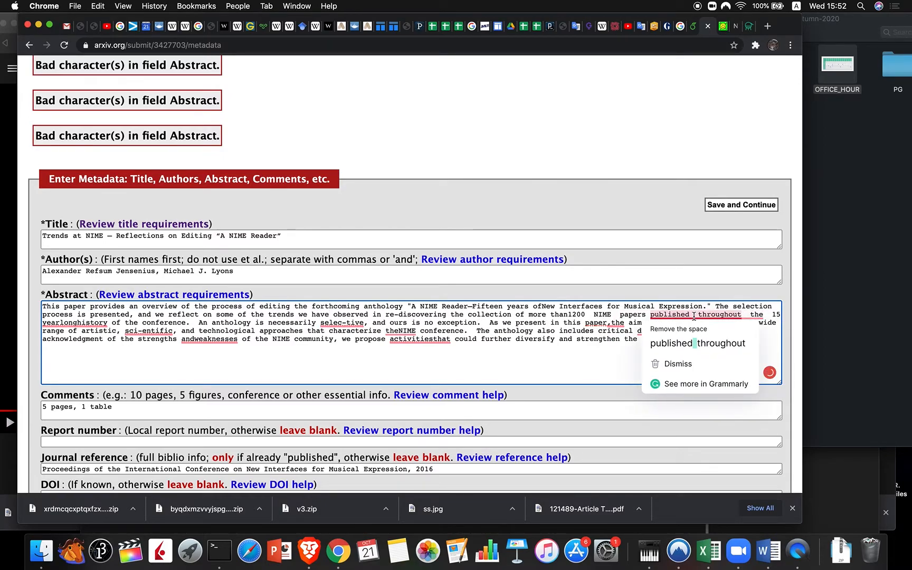
left_click(696, 342)
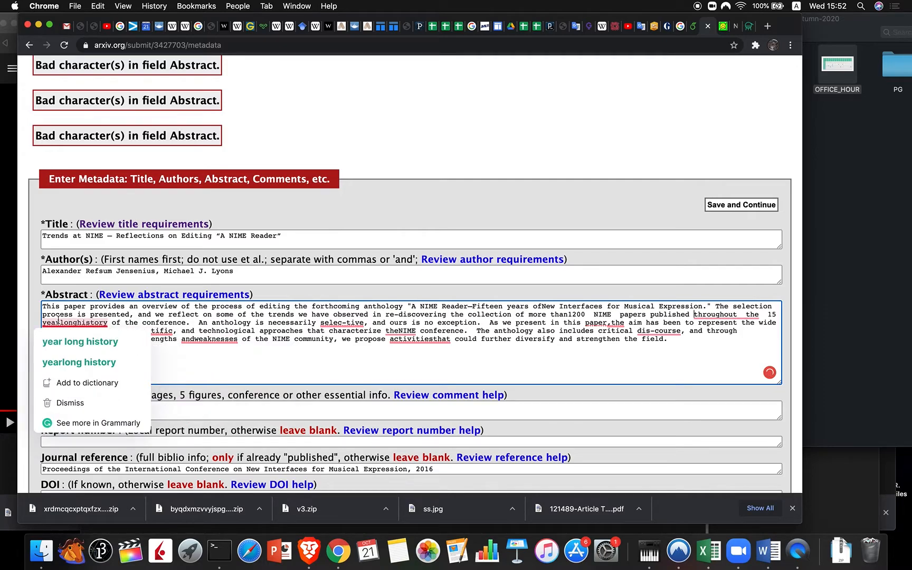
left_click(84, 342)
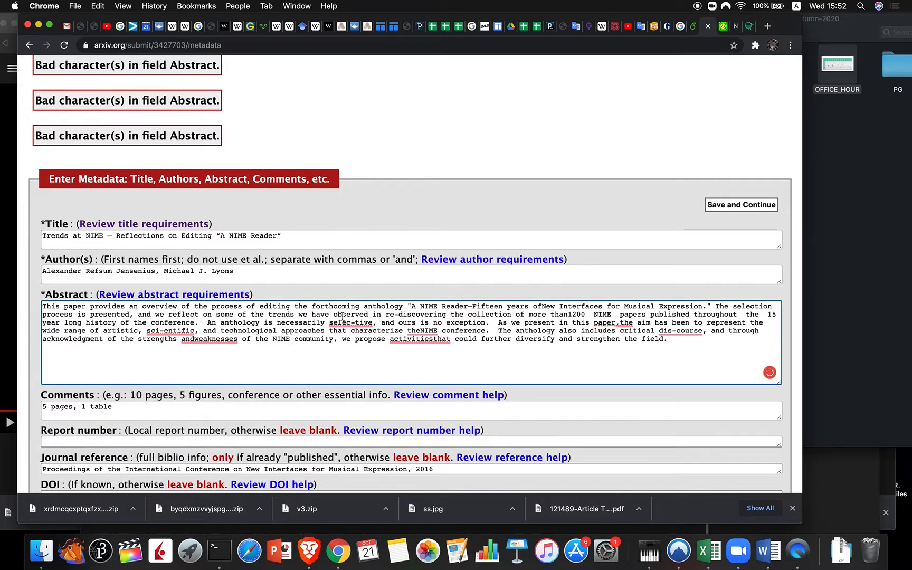
mouse_move(344, 321)
left_click(357, 341)
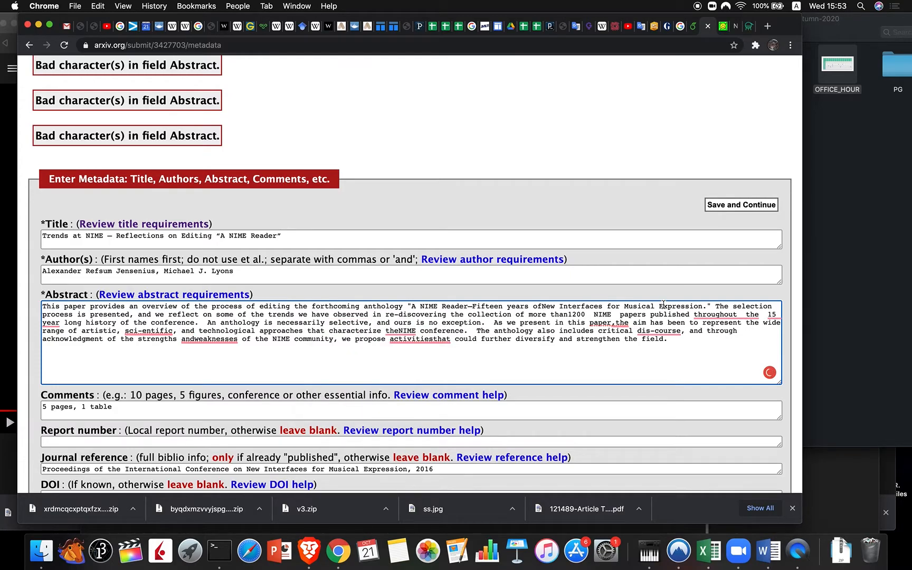
Step: Fix more abstract errors: 'paper, the', 'scientific', '15-year', 'the NIME', 'discourse', 'activities that', 'and weaknesses'
mouse_move(620, 324)
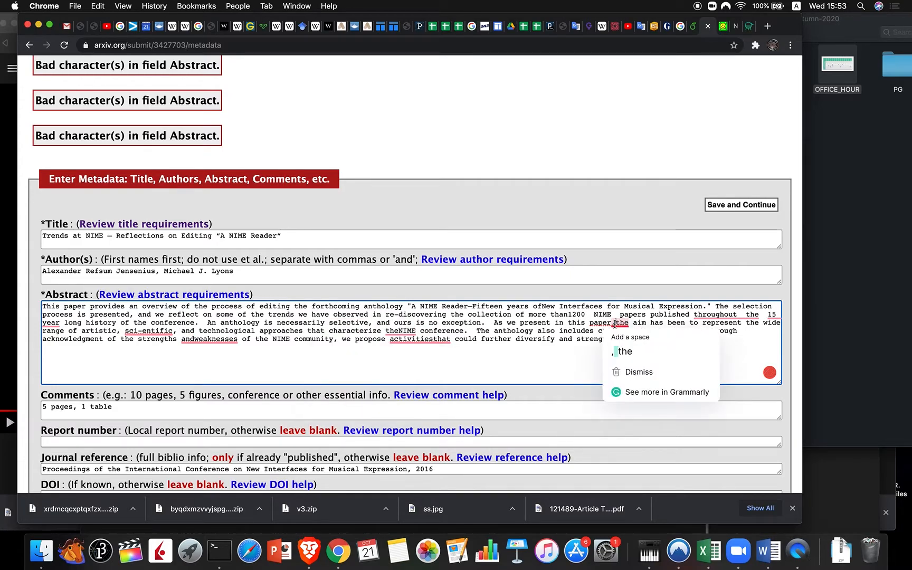
left_click(624, 351)
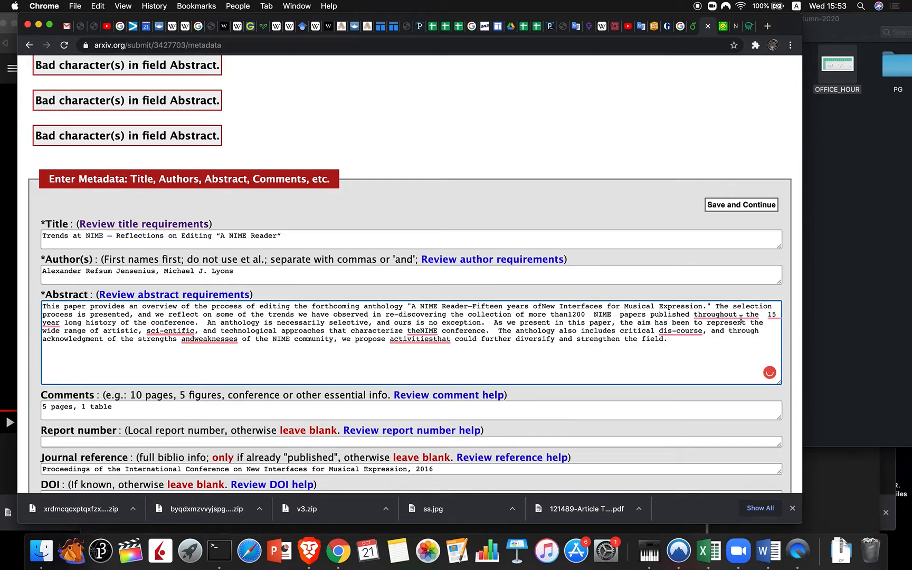
mouse_move(741, 318)
left_click(737, 335)
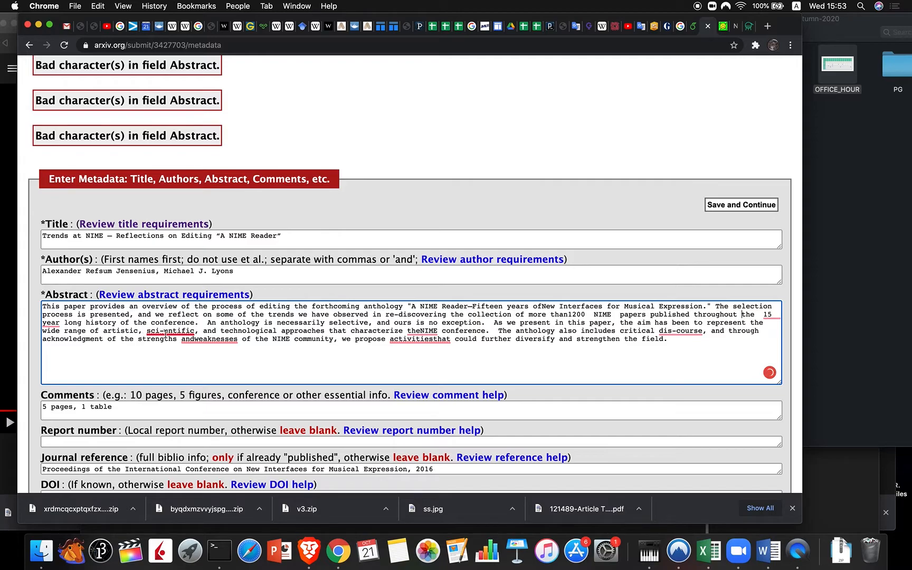
mouse_move(163, 334)
left_click(175, 354)
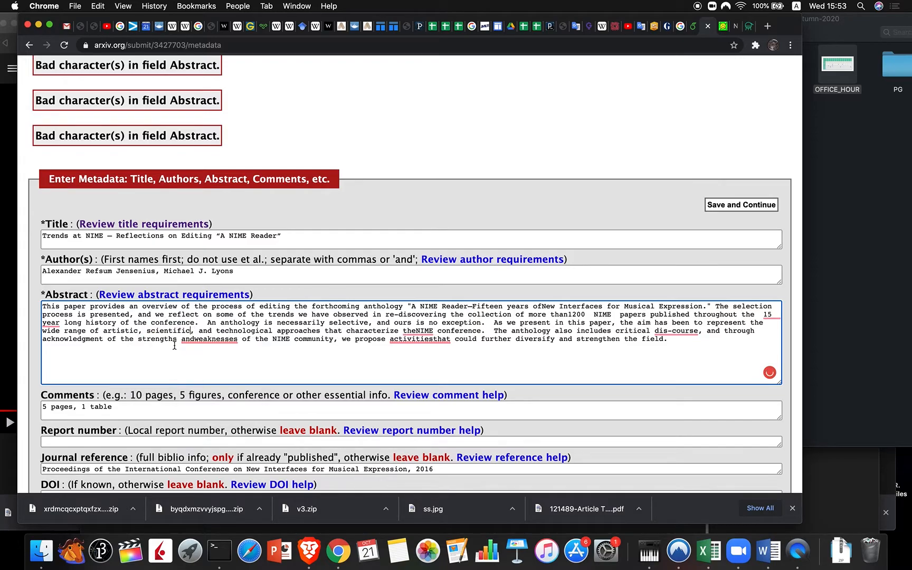
mouse_move(50, 327)
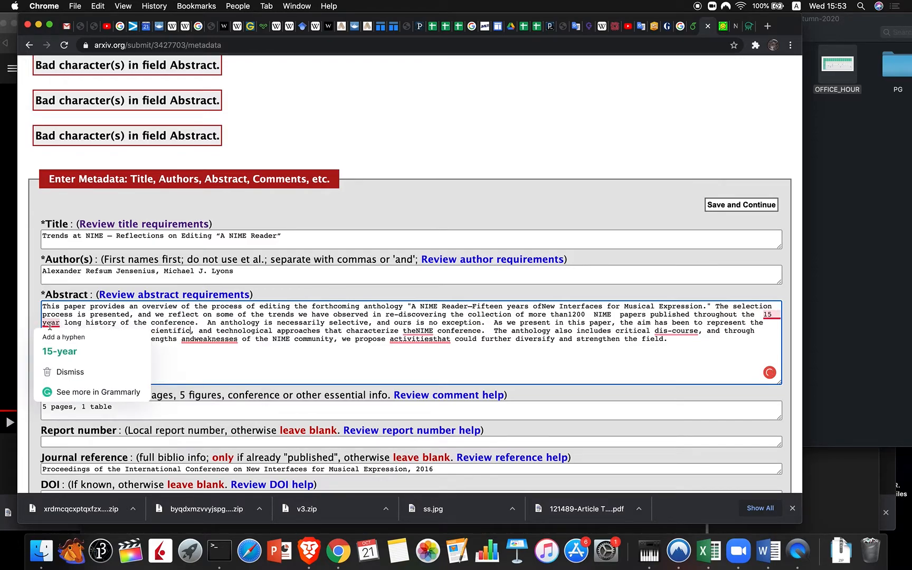
left_click(59, 351)
mouse_move(423, 328)
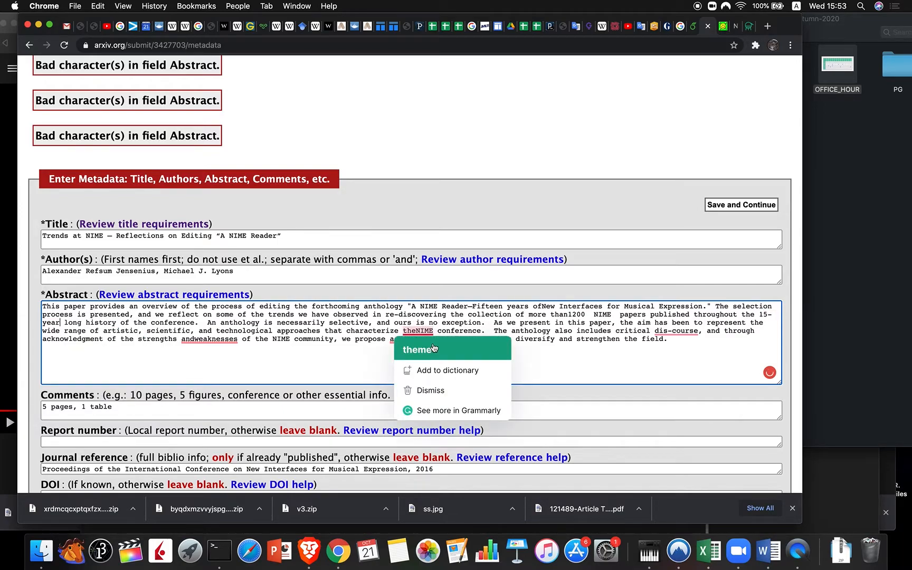
left_click(416, 330)
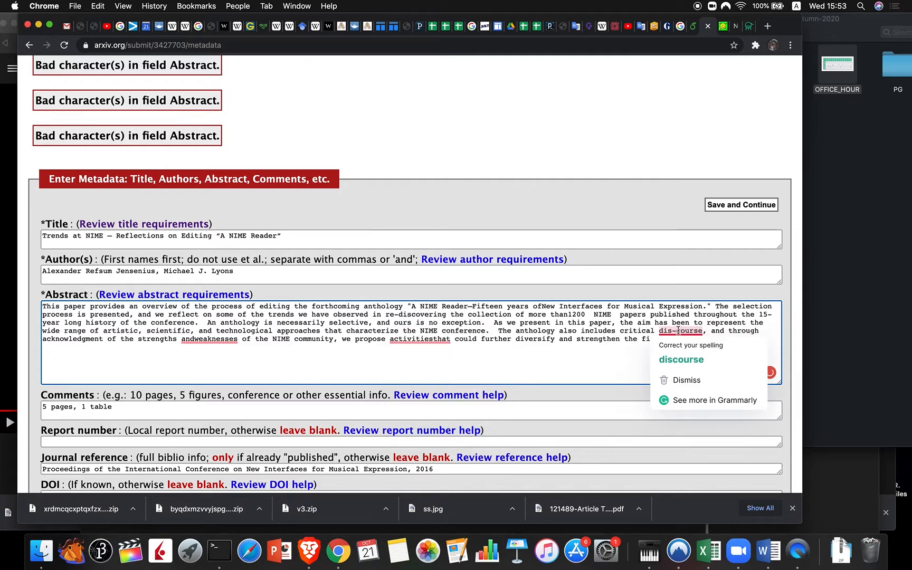
left_click(686, 358)
mouse_move(418, 336)
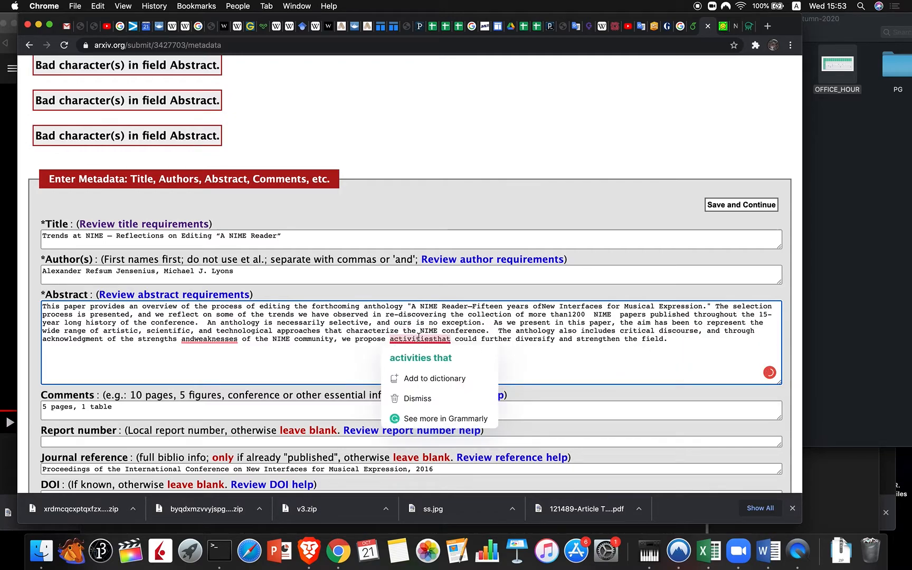
left_click(438, 354)
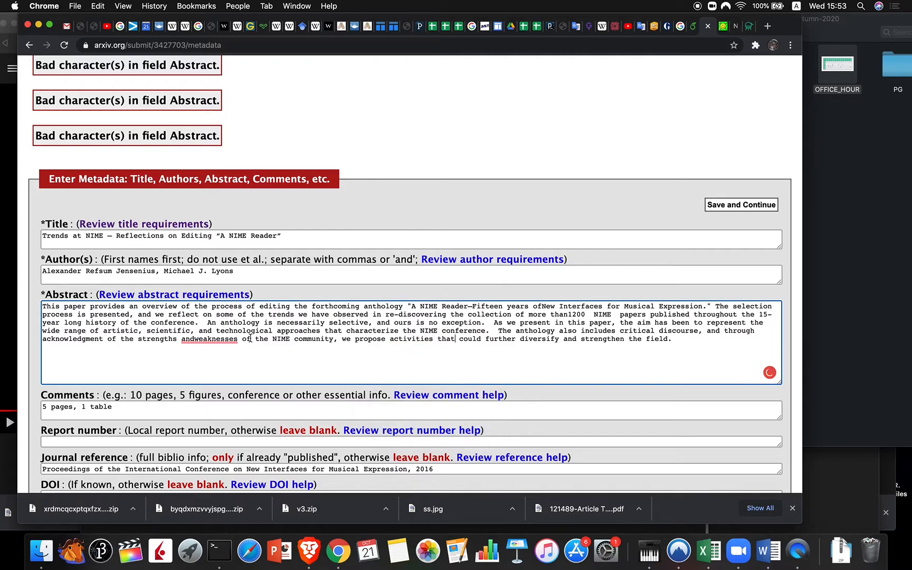
mouse_move(209, 338)
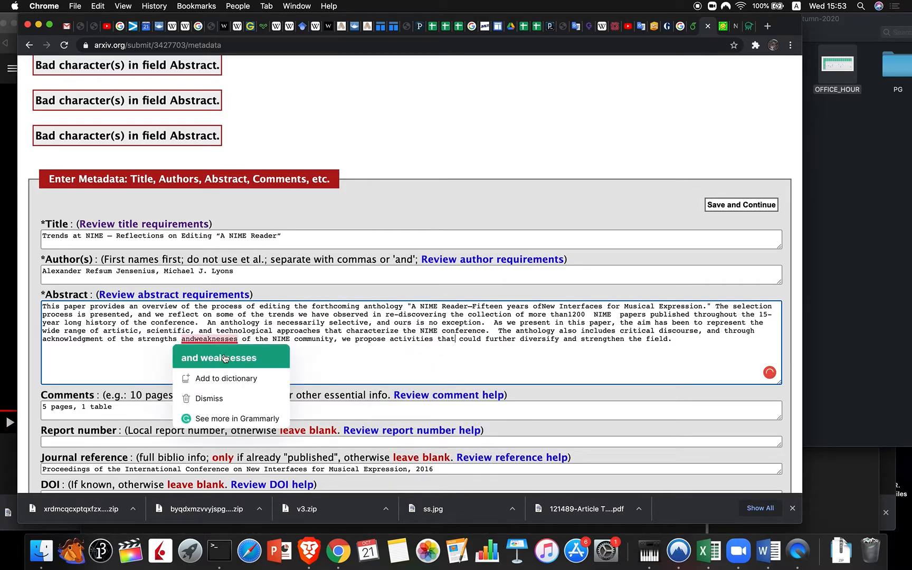
left_click(224, 358)
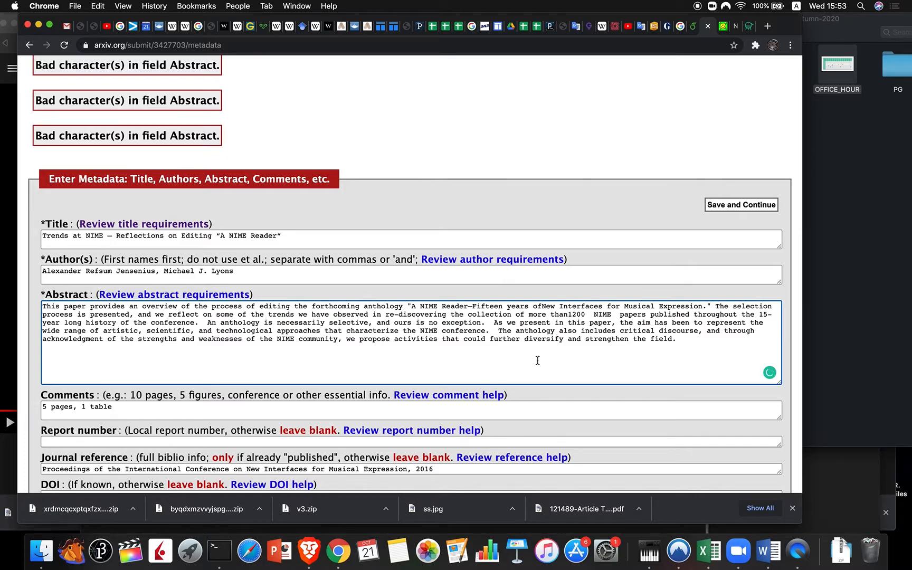
Step: Save the metadata to recheck for bad characters
scroll(538, 360, "down", 1)
scroll(538, 360, "down", 5)
scroll(537, 360, "up", 10)
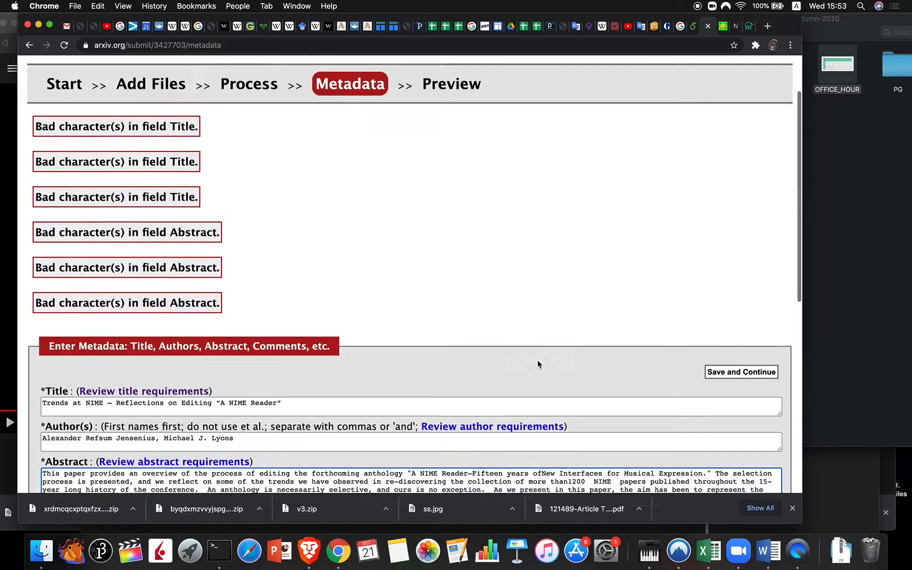
scroll(758, 224, "down", 3)
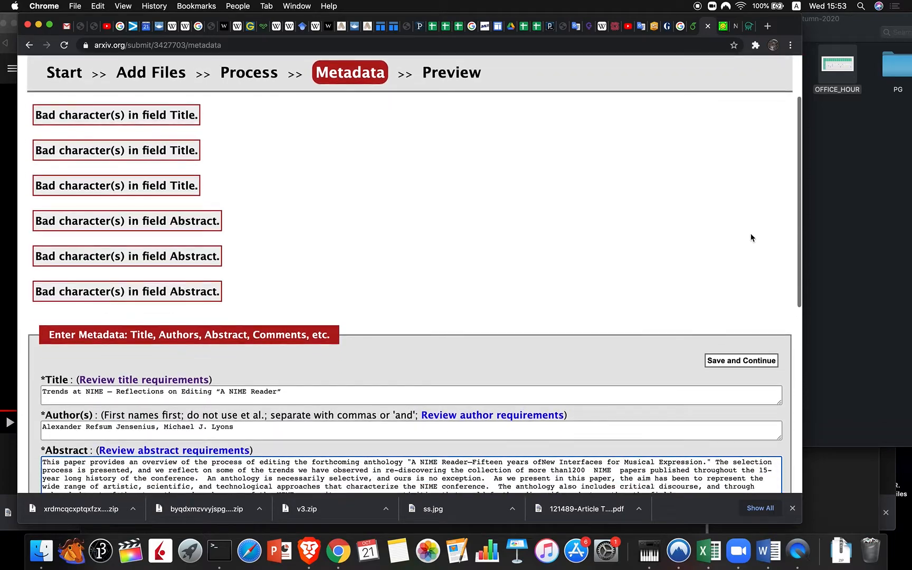
left_click(719, 363)
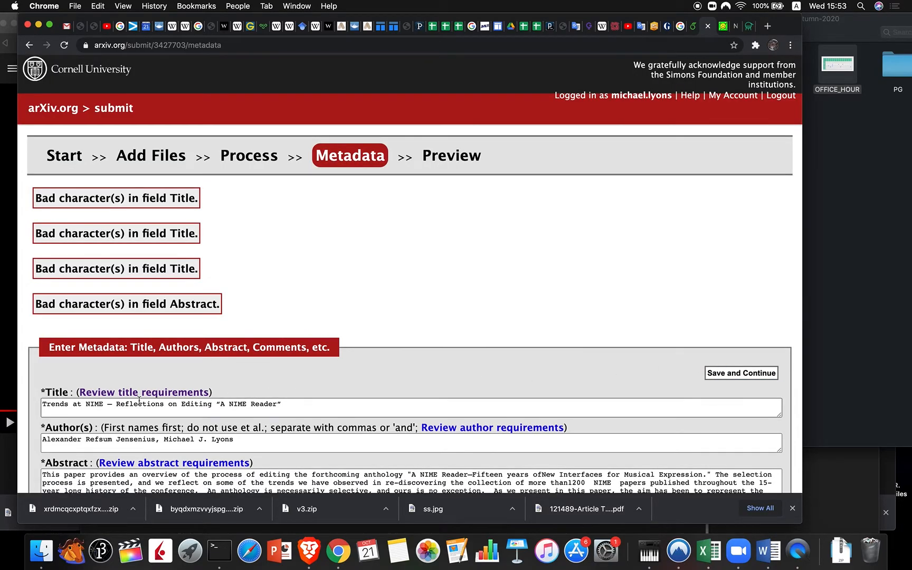
Step: Replace the title's long dash with a plain hyphen and its curly quotes with plain ones
left_click(114, 405)
key("BackSpace")
type("-")
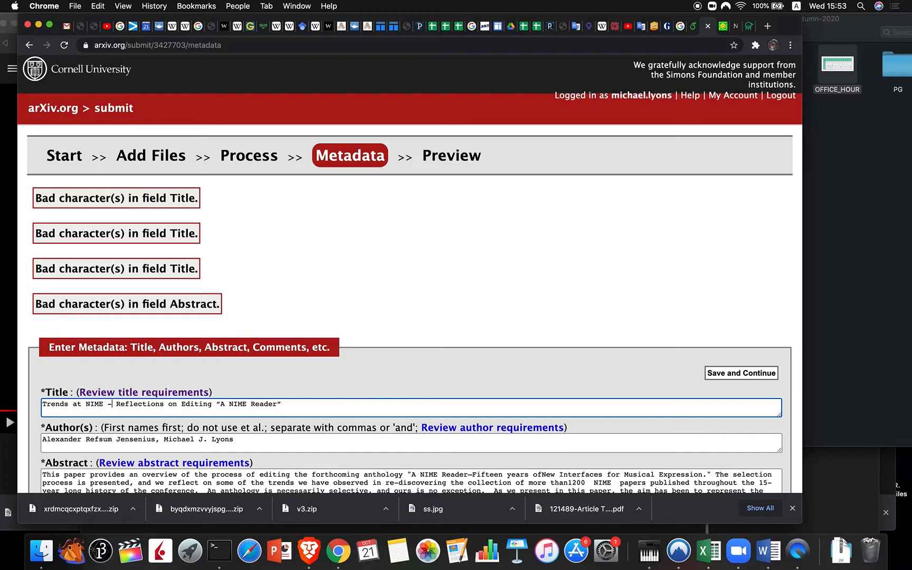
left_click(220, 405)
key("BackSpace")
type("\"")
key("BackSpace")
Step: Save the cleaned metadata again and recheck the warnings
scroll(346, 409, "down", 2)
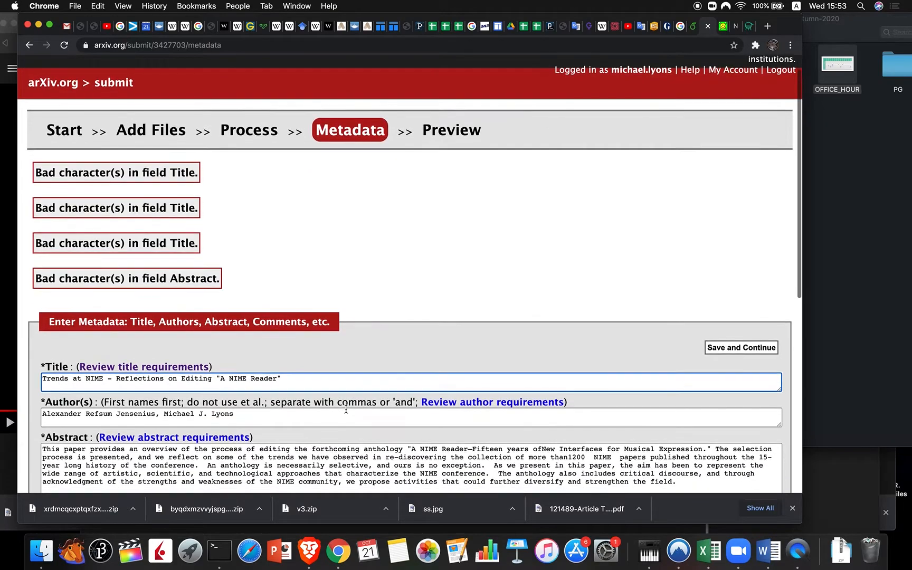
scroll(346, 409, "down", 5)
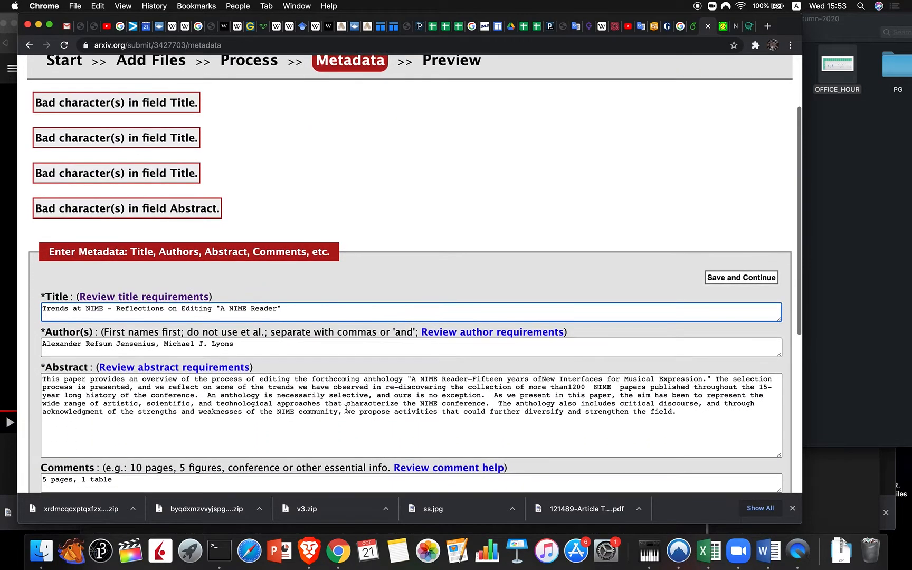
scroll(346, 409, "down", 1)
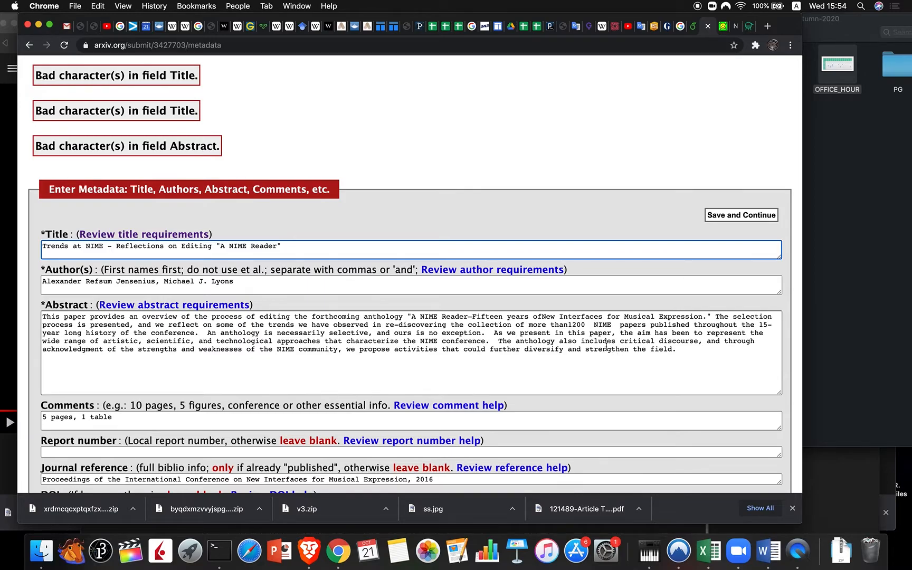
left_click(569, 325)
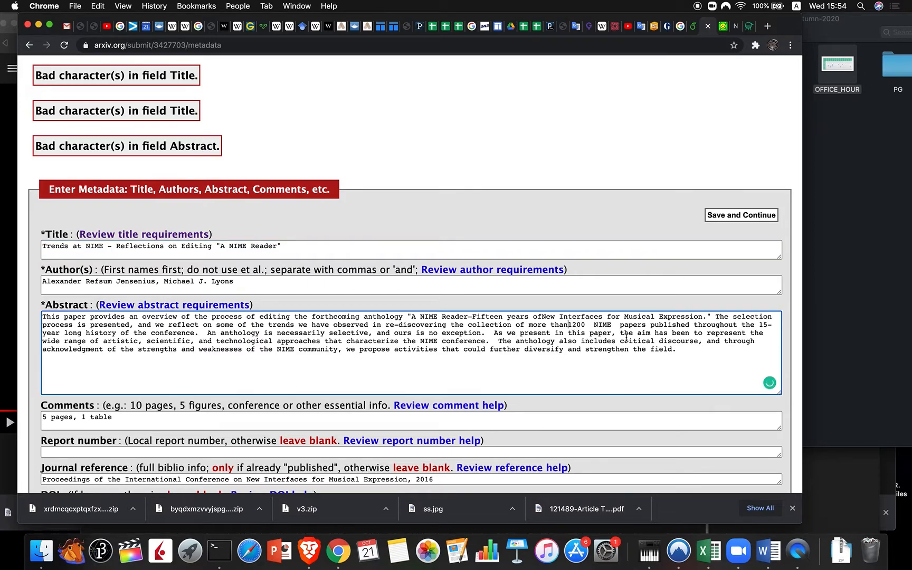
left_click(399, 324)
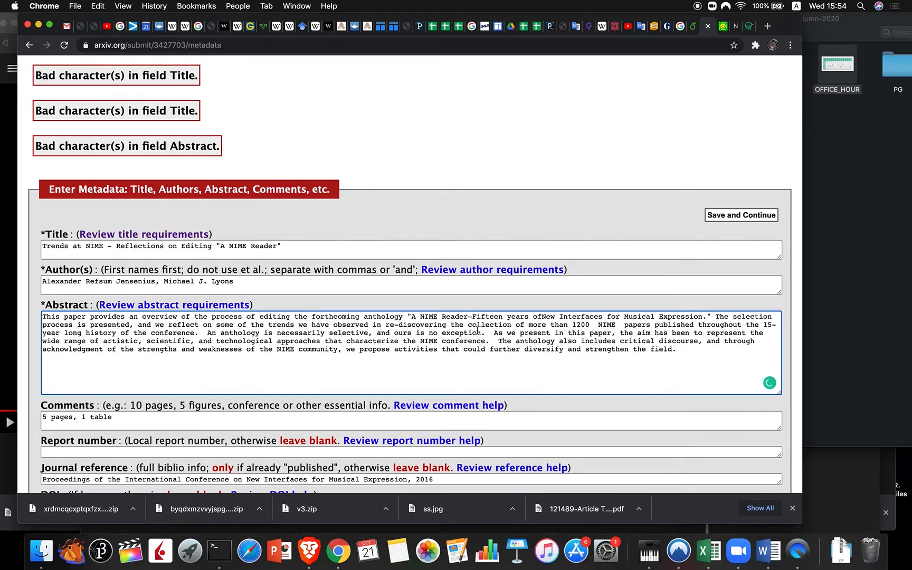
left_click(722, 214)
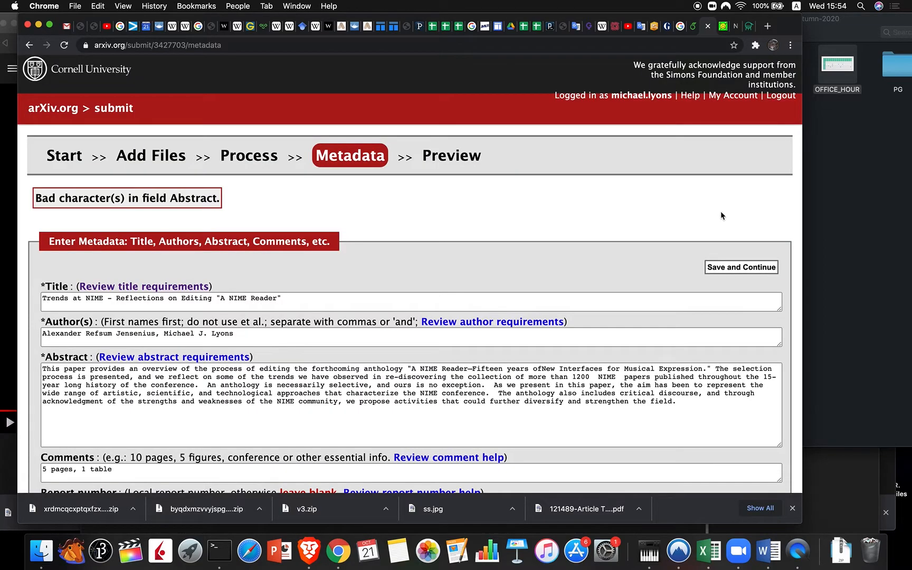
Step: Retype the hyphen in '15-year' in the abstract as a plain hyphen and save
left_click(375, 378)
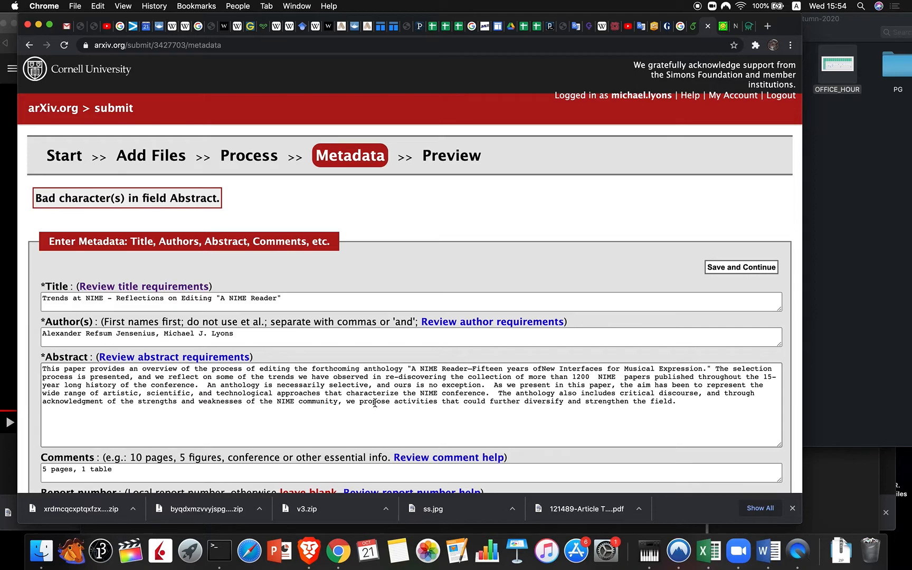
scroll(375, 403, "up", 3)
scroll(375, 402, "down", 3)
left_click(775, 379)
key("BackSpace")
type("-")
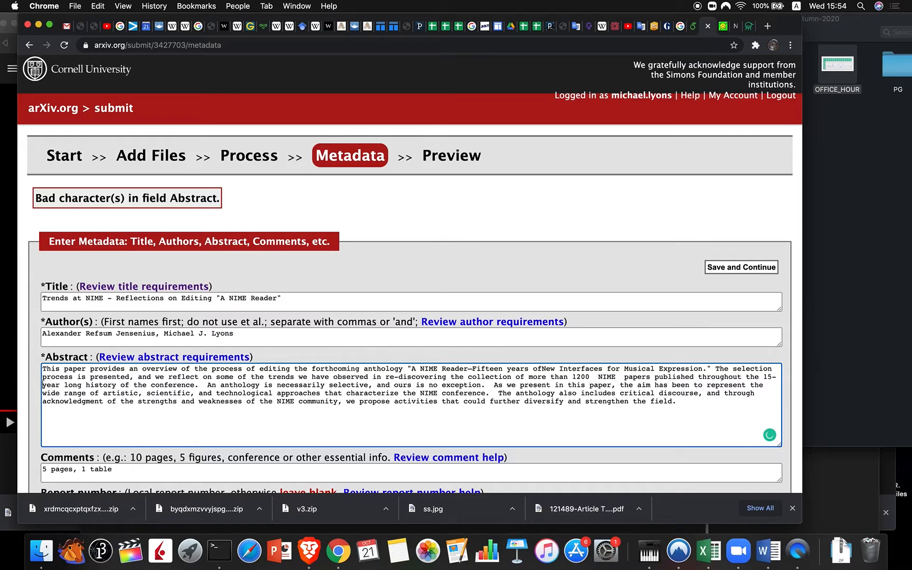
left_click(719, 267)
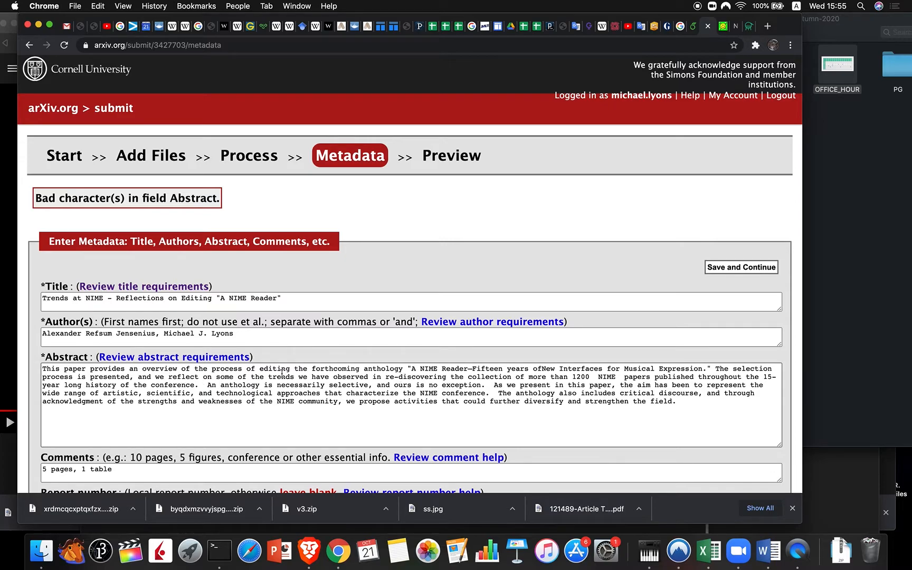
Step: Replace the long dash after 'A NIME Reader' with a plain hyphen and save the metadata
left_click(472, 369)
key("BackSpace")
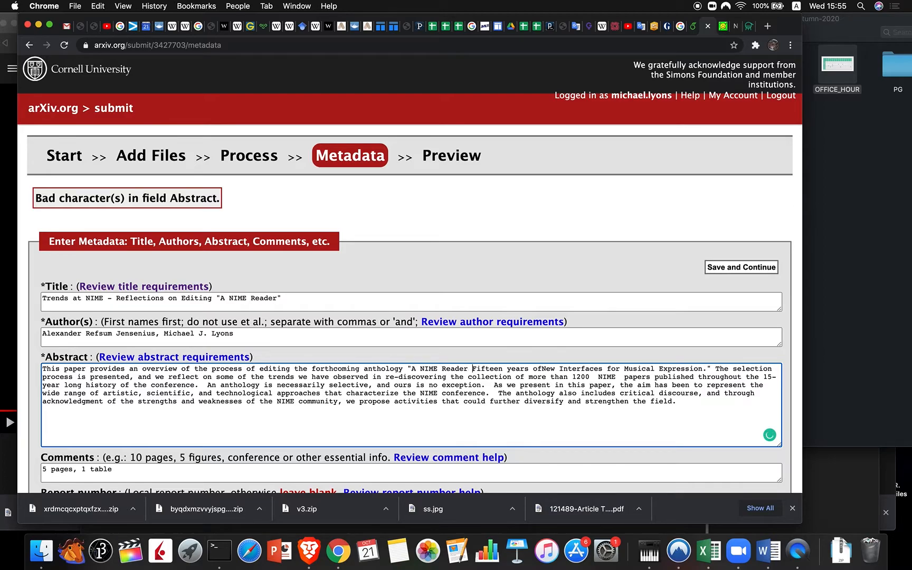
type("-")
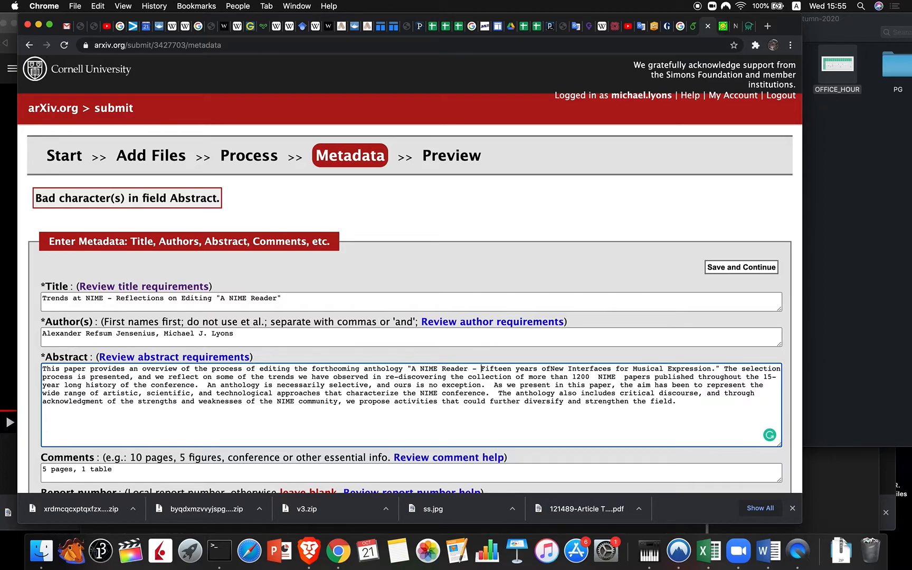
left_click(722, 271)
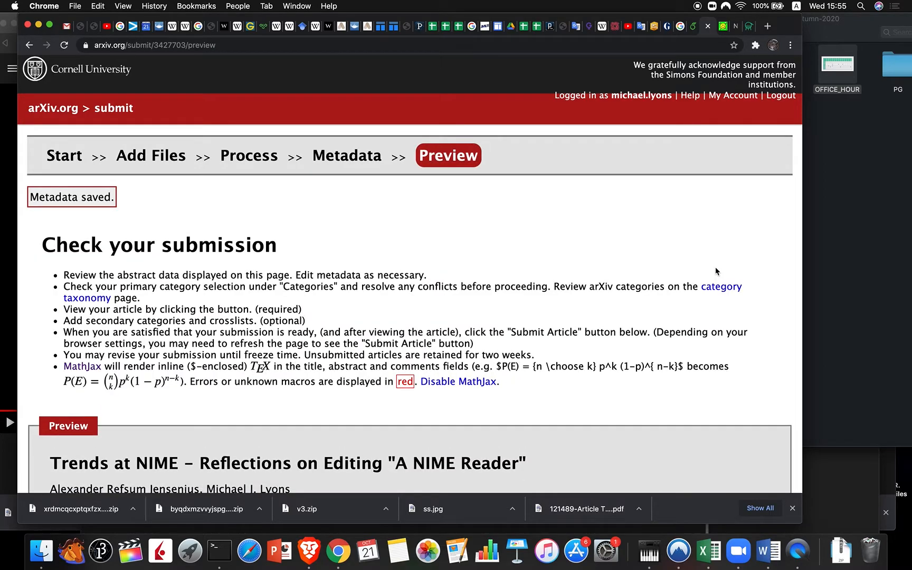
scroll(508, 362, "down", 5)
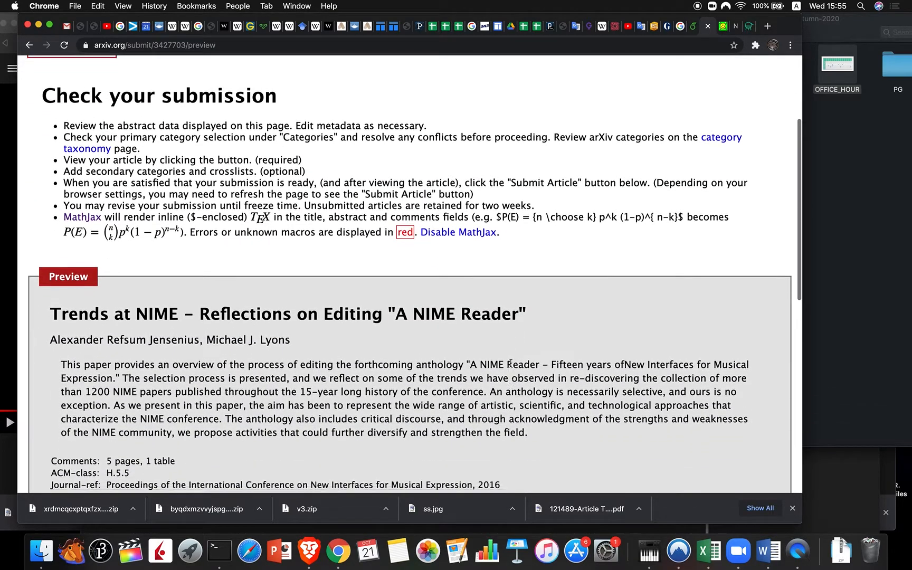
scroll(510, 362, "down", 2)
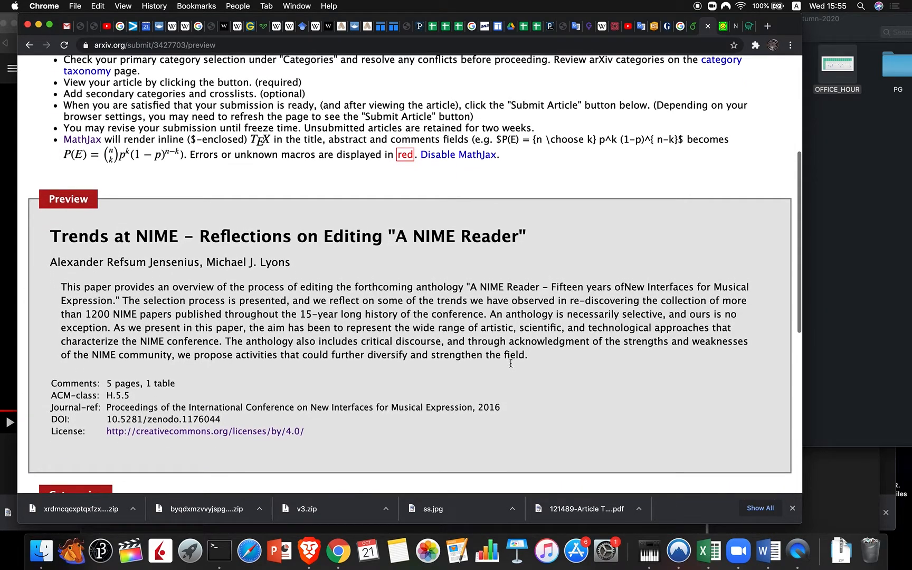
scroll(510, 363, "up", 3)
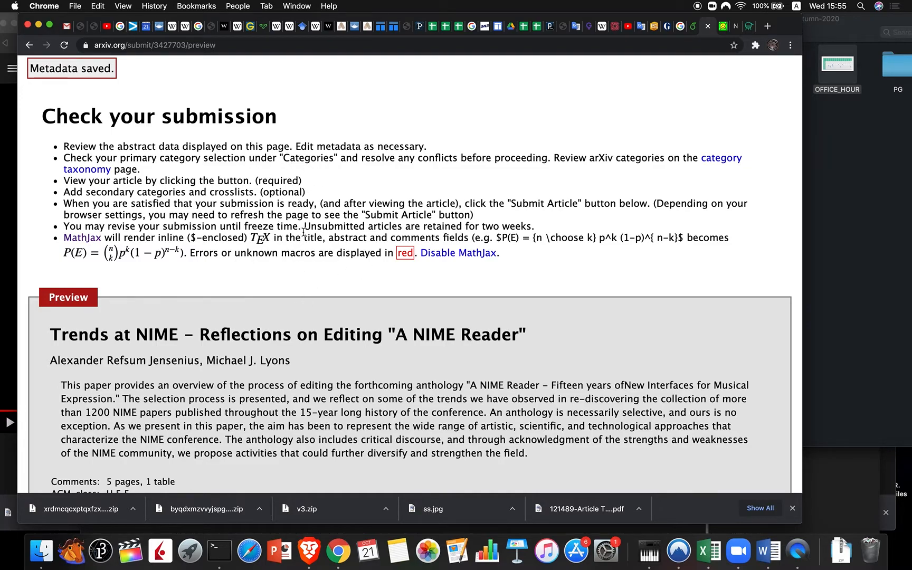
scroll(304, 232, "down", 1)
scroll(303, 232, "down", 5)
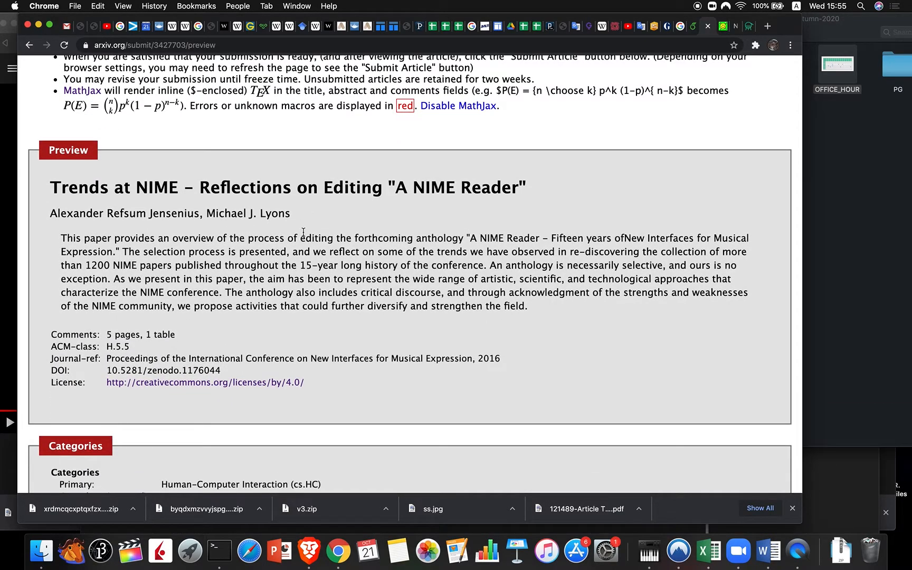
scroll(304, 232, "down", 8)
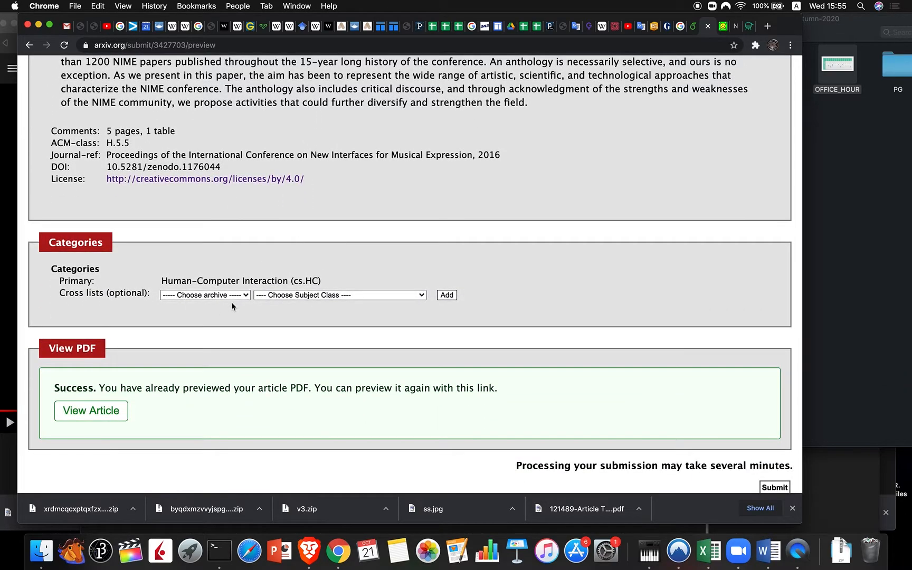
Step: Add Computer Science – Sound (cs.SD) as a cross-list category
left_click(226, 299)
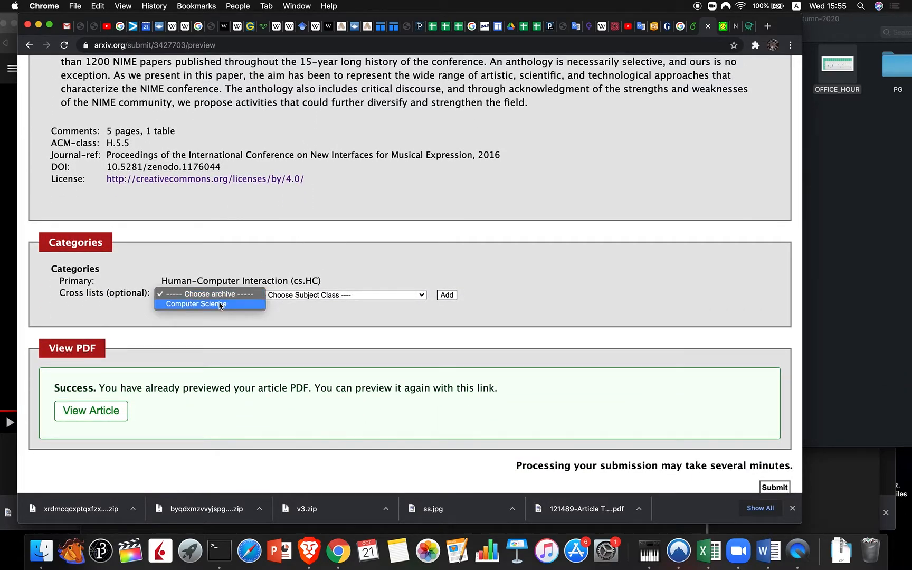
left_click(222, 304)
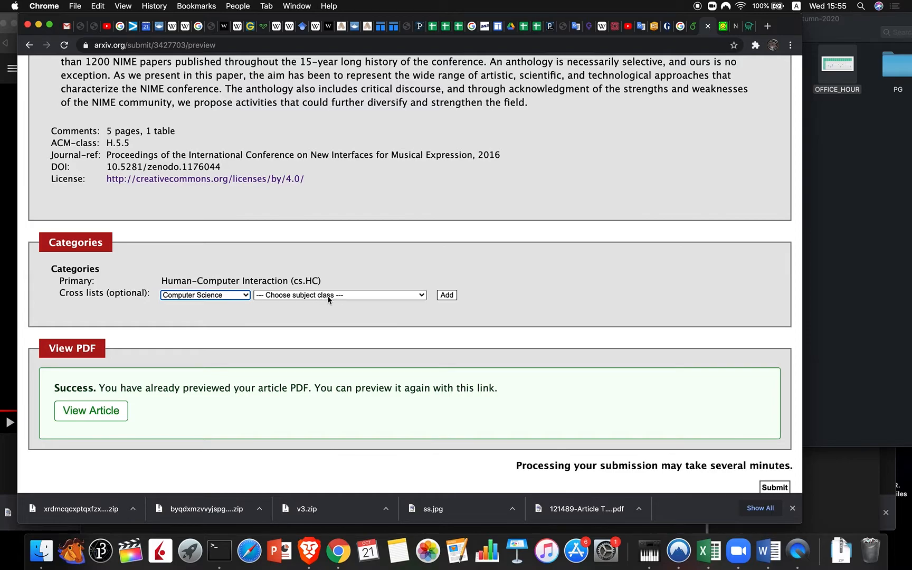
left_click(328, 297)
scroll(327, 396, "down", 5)
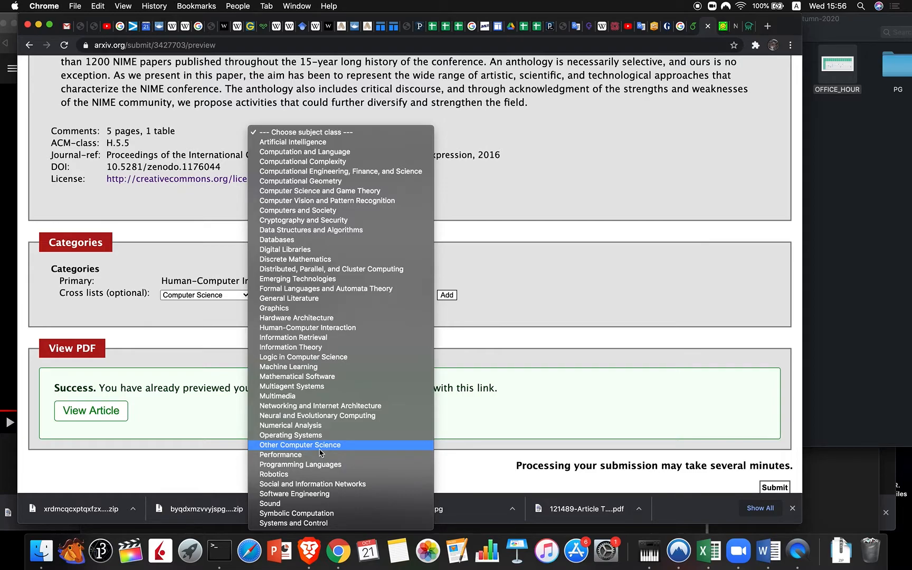
left_click(294, 504)
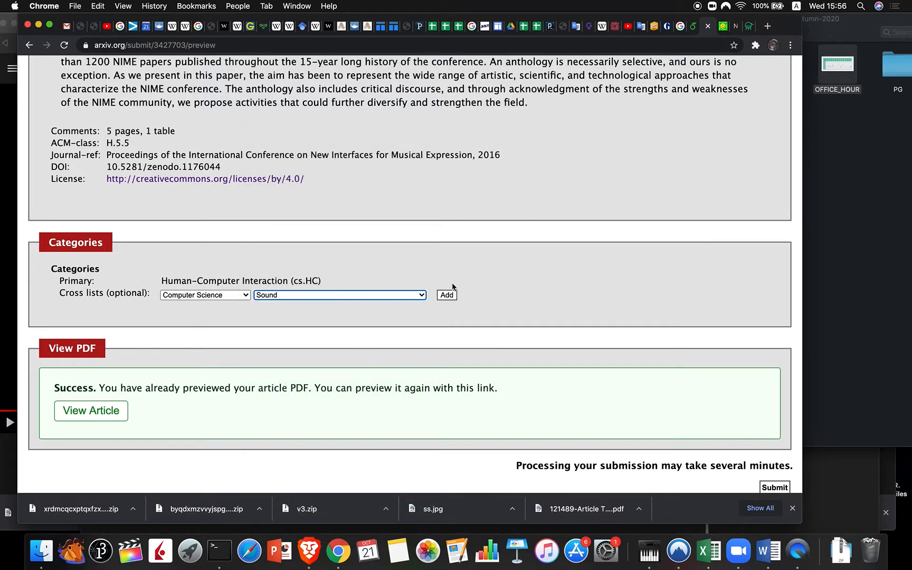
left_click(448, 296)
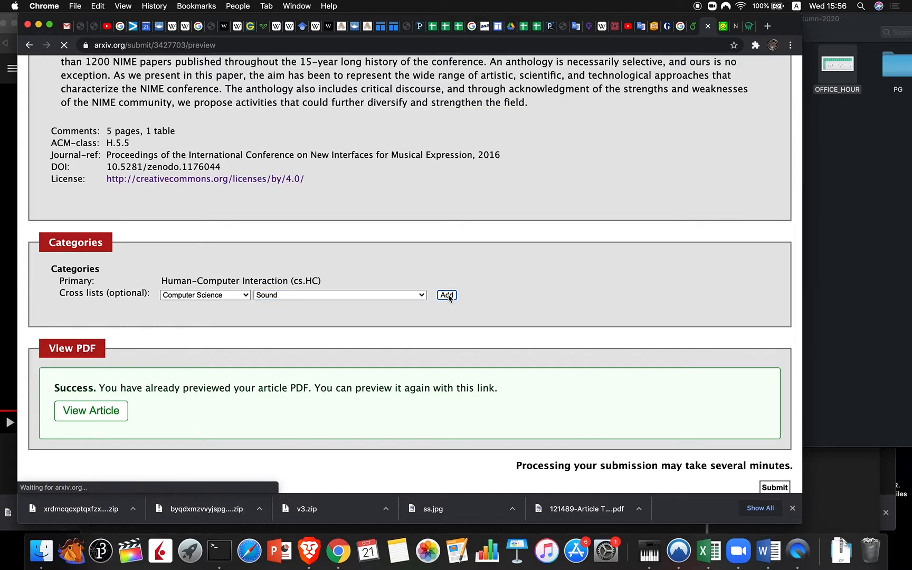
Step: Dismiss the Zoom meeting-ended notice and clear the extra cross-list archive, keeping only Sound
scroll(295, 344, "down", 6)
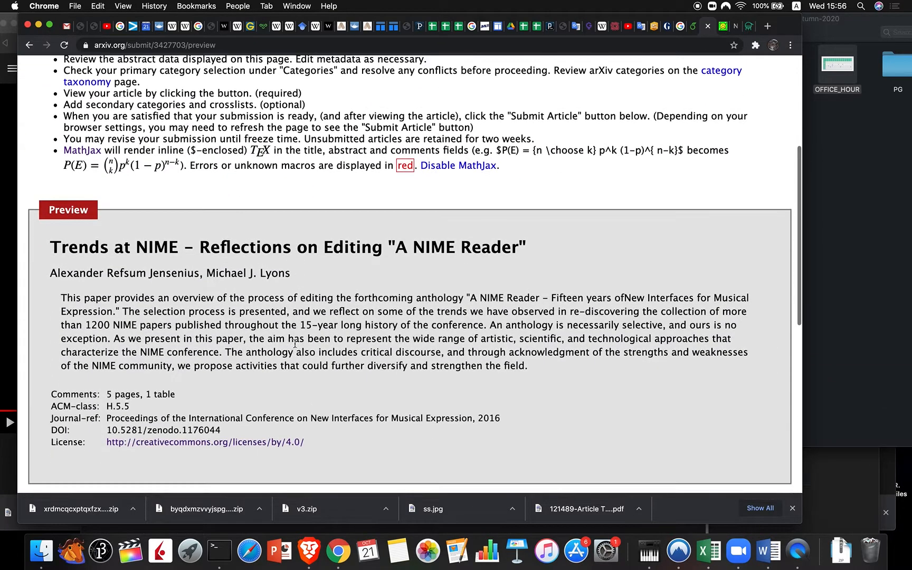
scroll(295, 344, "down", 5)
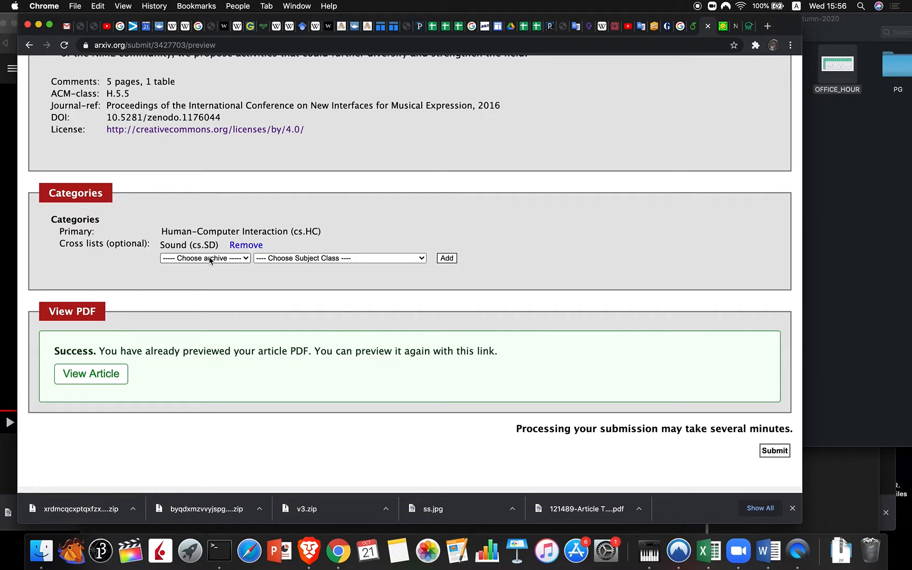
left_click(236, 262)
left_click(223, 267)
left_click(316, 258)
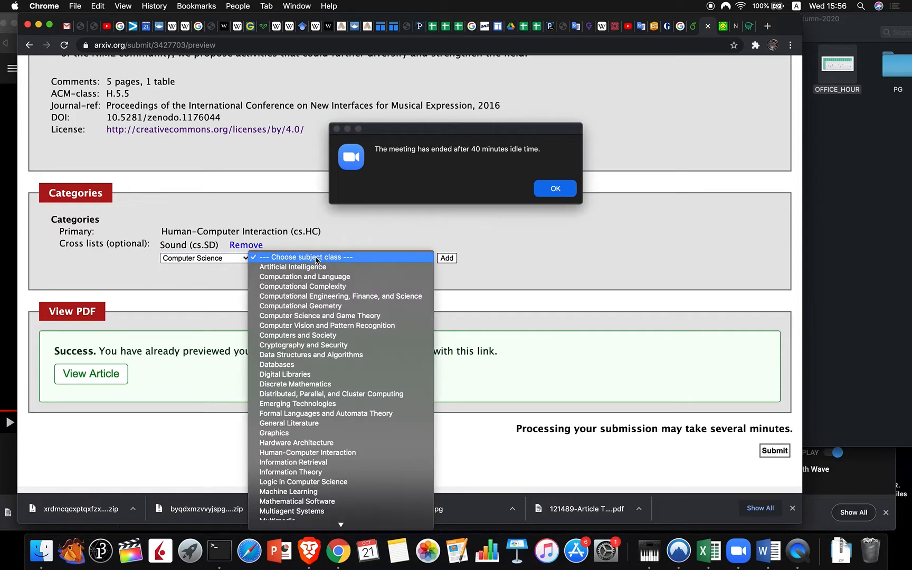
left_click(551, 188)
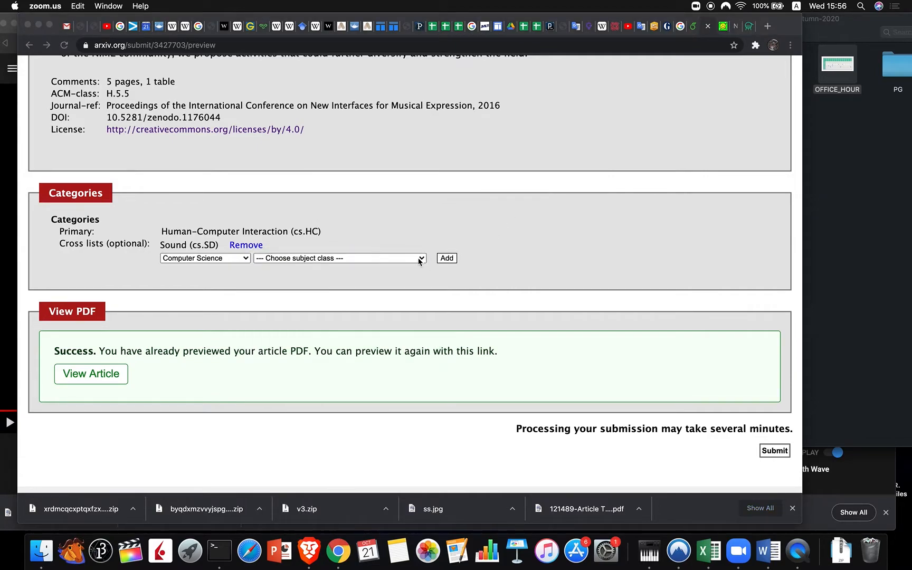
left_click(235, 258)
left_click(224, 258)
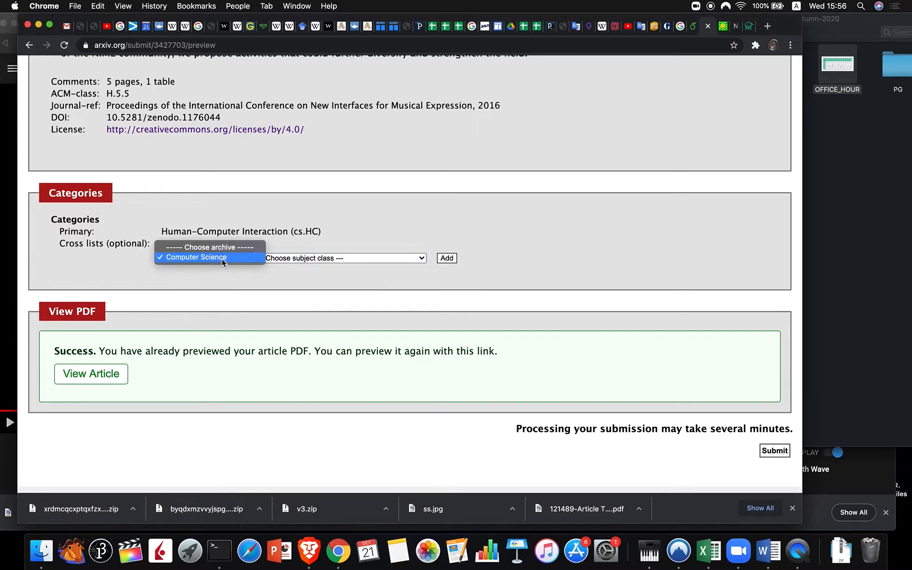
left_click(221, 249)
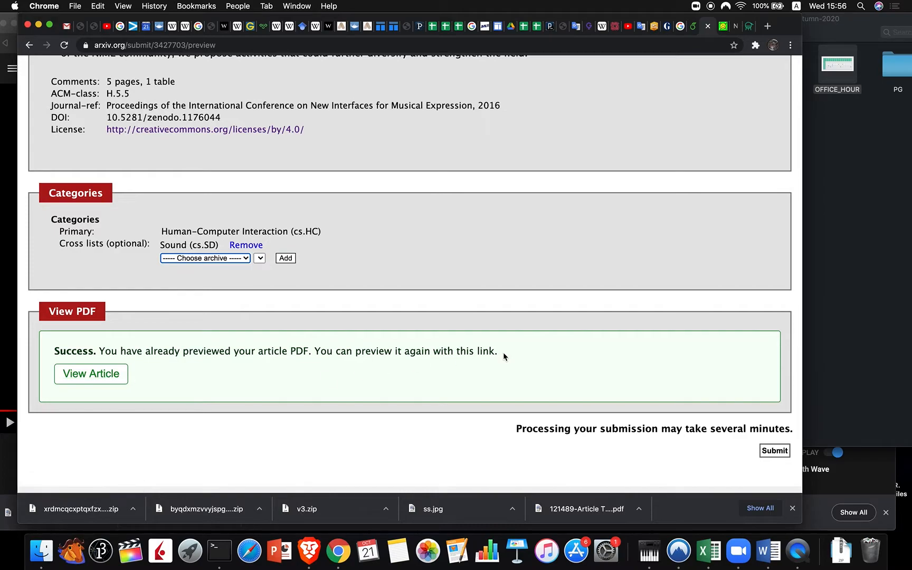
Step: Submit the Trends at NIME article and confirm it appears as processing on the account page
left_click(775, 451)
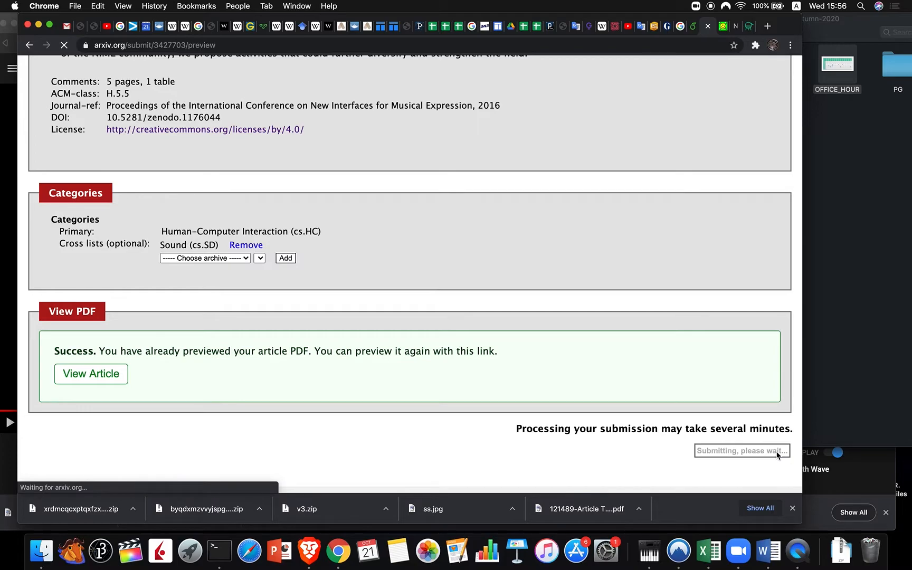
scroll(628, 291, "down", 1)
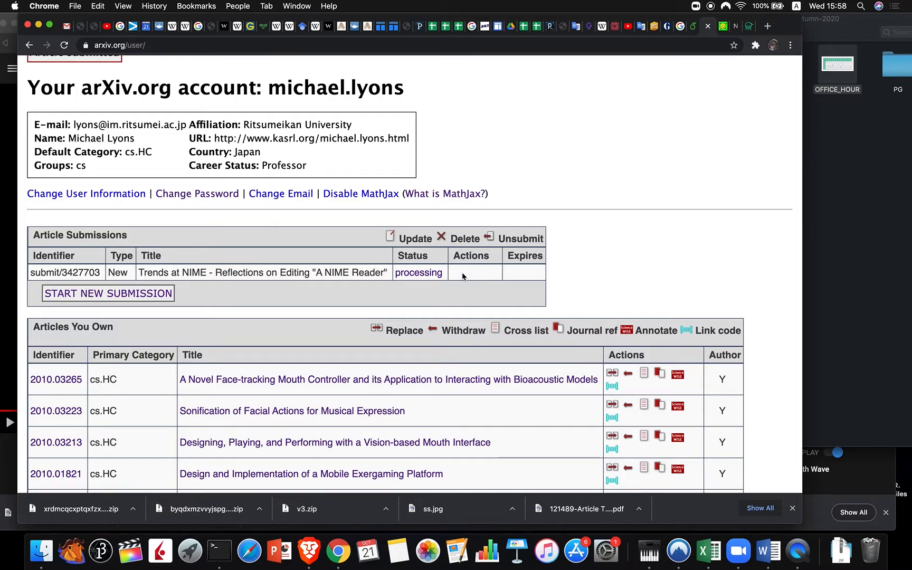
scroll(462, 276, "up", 4)
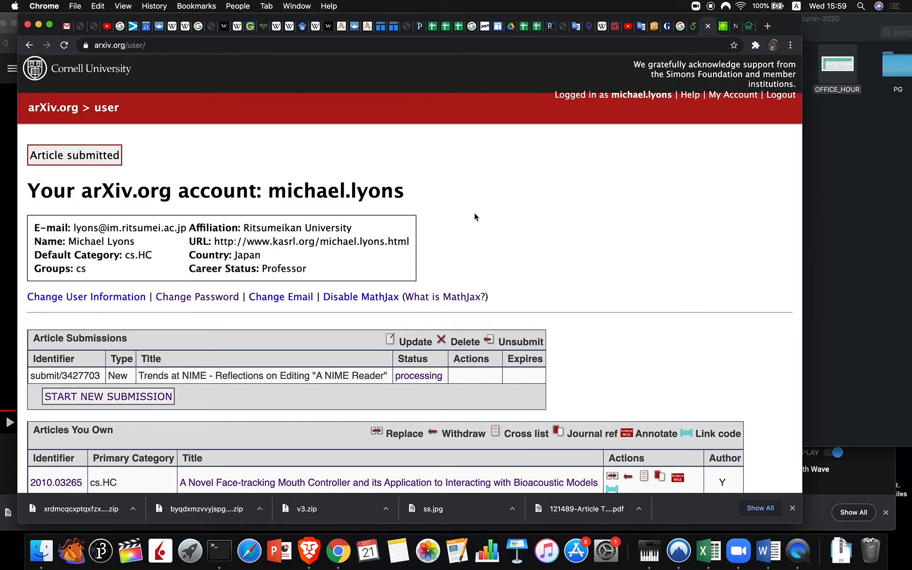
scroll(473, 212, "down", 5)
scroll(685, 241, "down", 6)
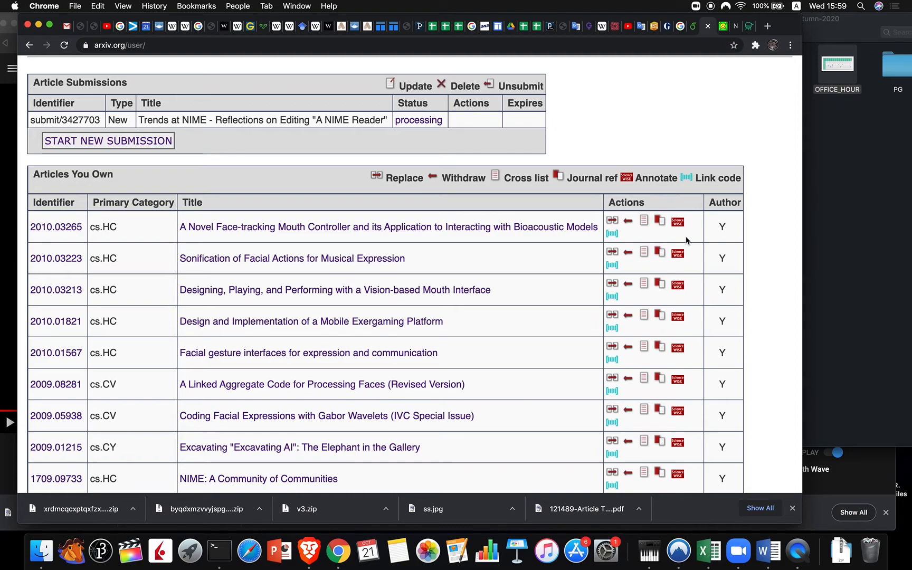
scroll(646, 110, "up", 5)
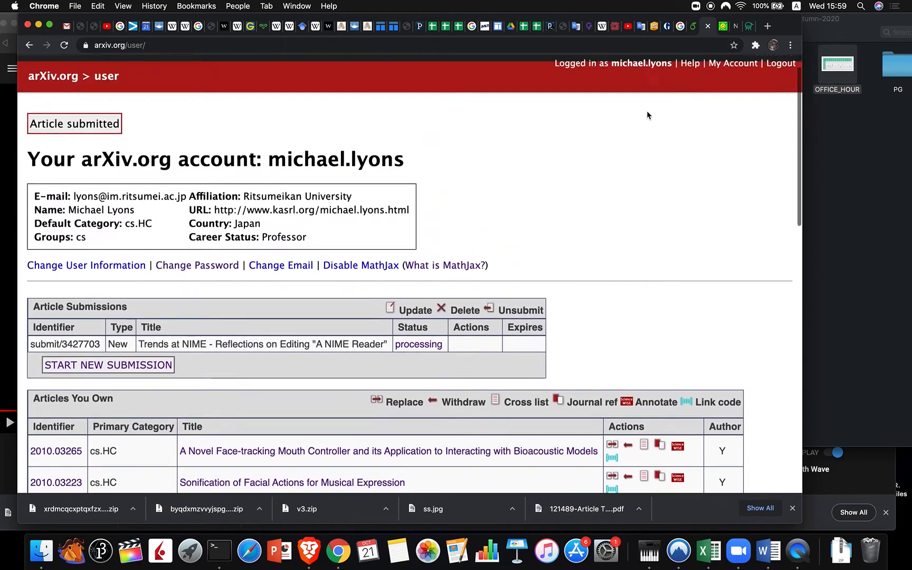
scroll(647, 111, "up", 1)
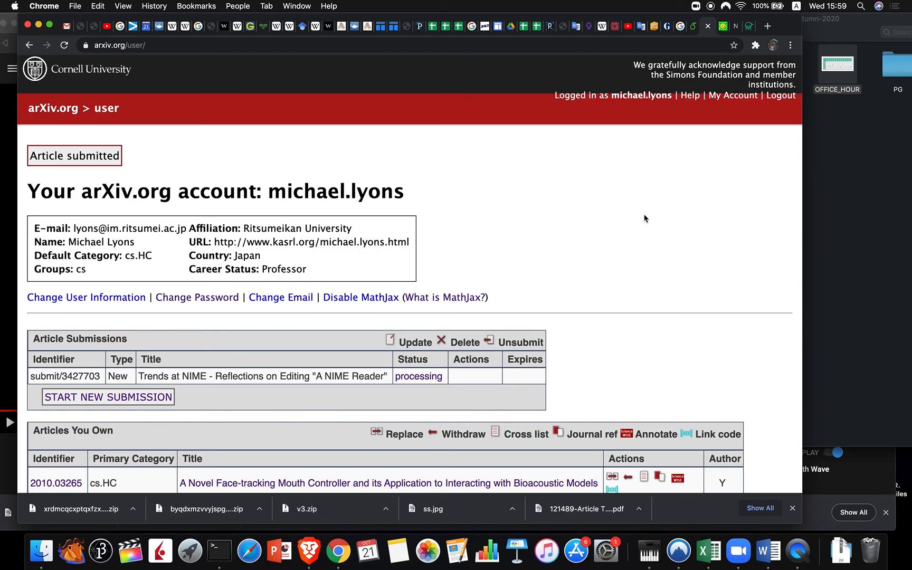